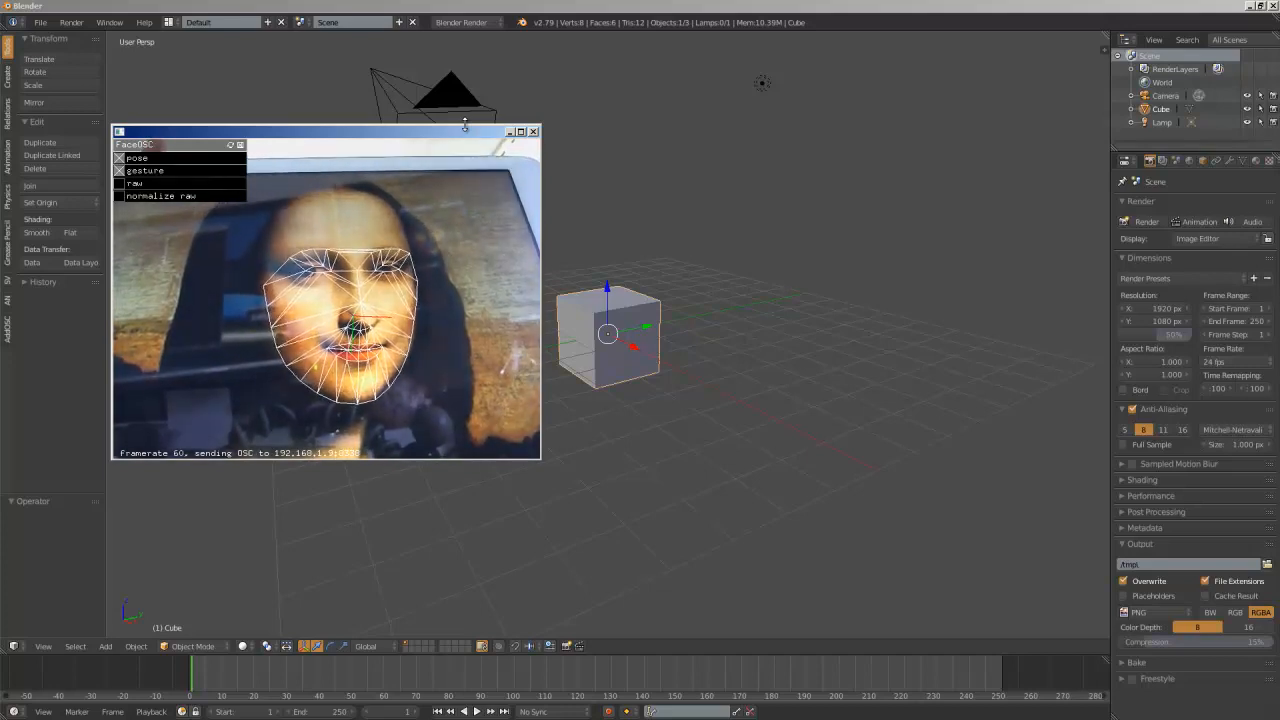
Reposition the FaceOSC tracking window so it sits beside the Blender window
drag(464, 124, 489, 140)
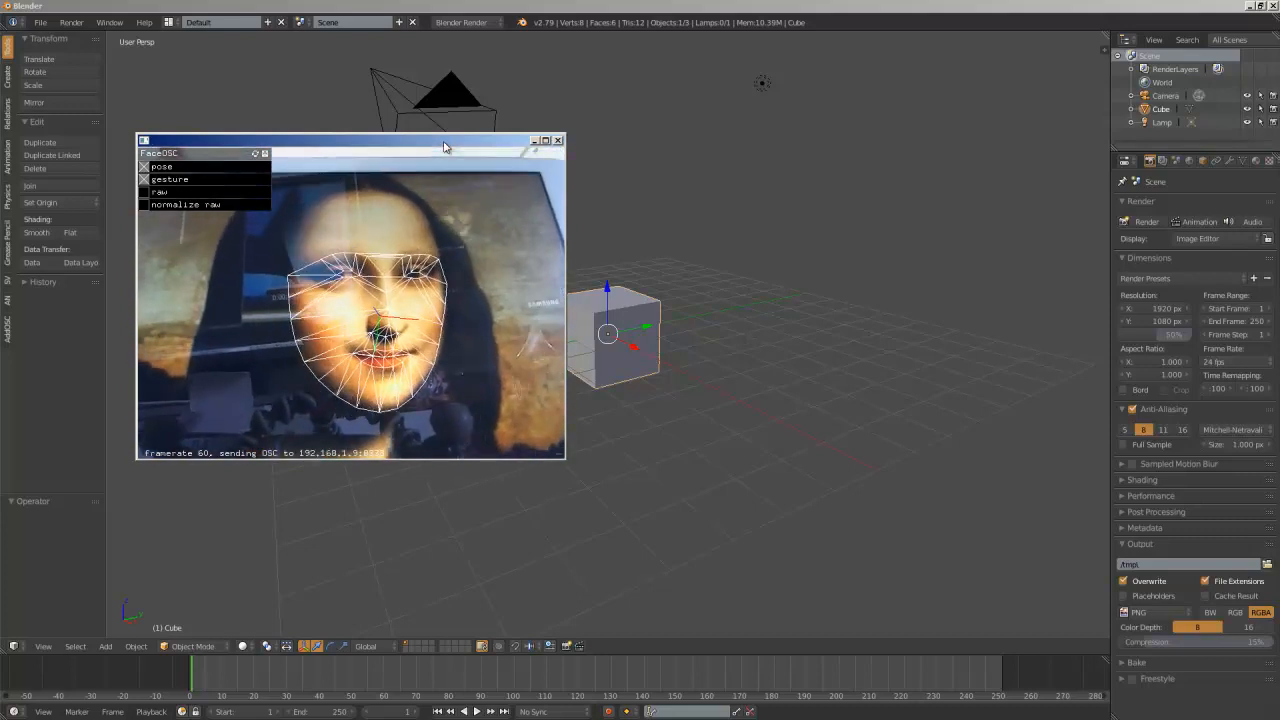
mouse_move(445, 147)
mouse_down()
mouse_move(460, 143)
mouse_move(387, 165)
mouse_up()
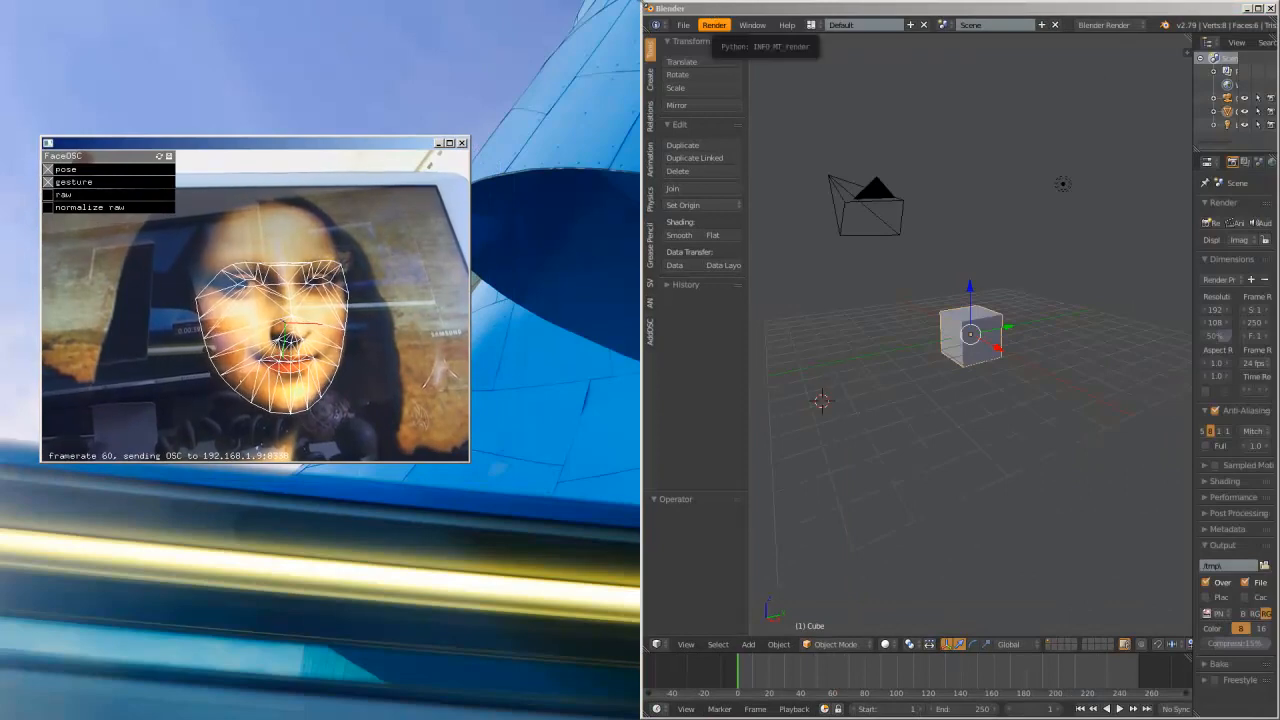
Show the AddOSC settings in the Tool Shelf and widen the shelf to read them
click(553, 335)
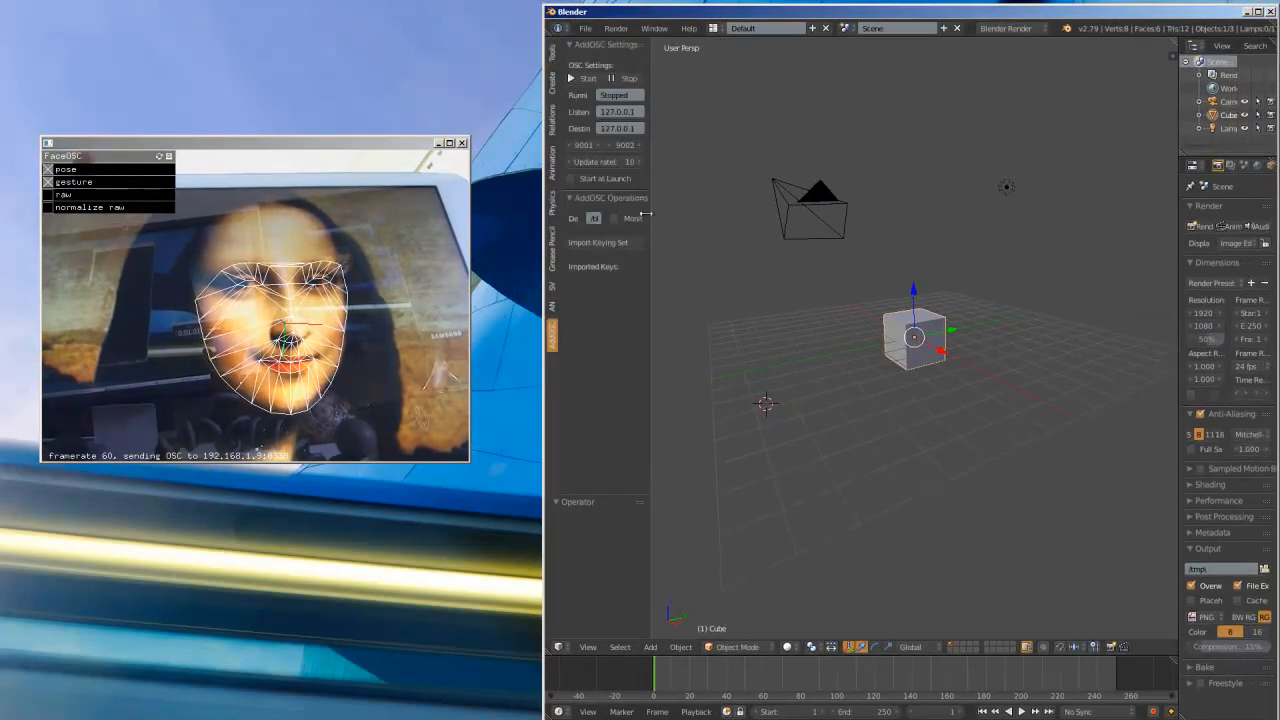
drag(660, 216, 742, 218)
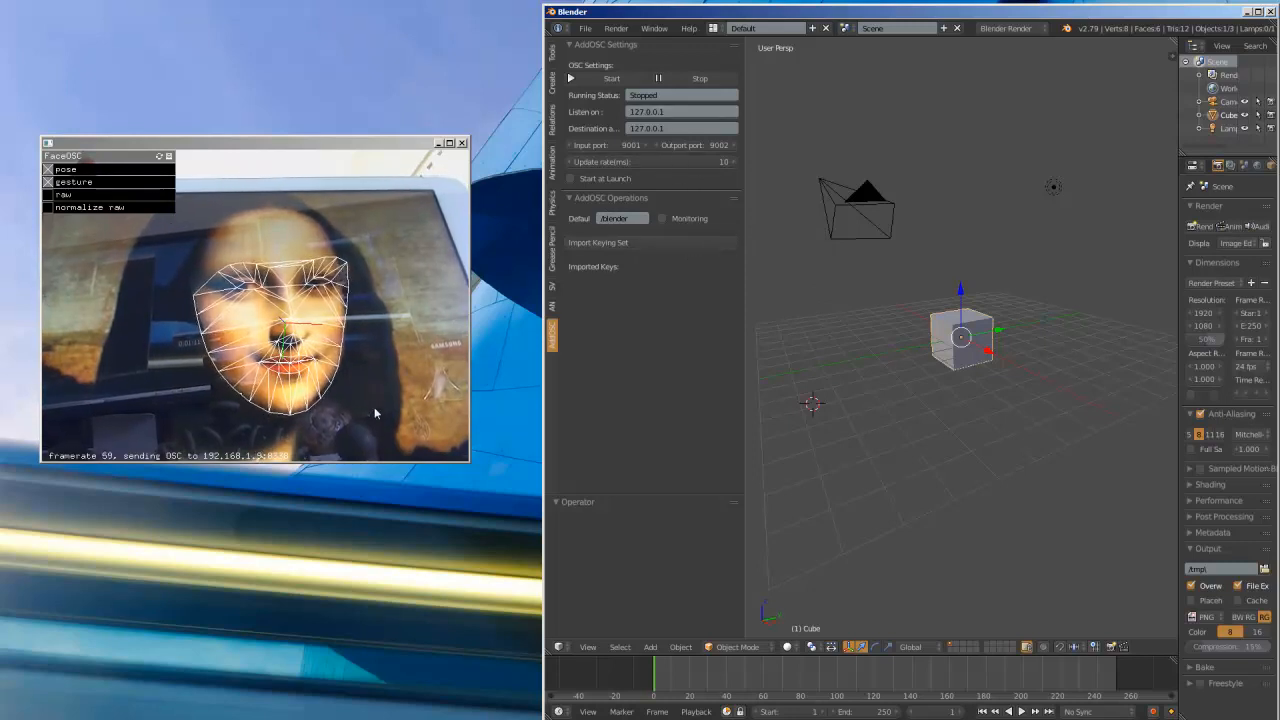
drag(258, 458, 305, 472)
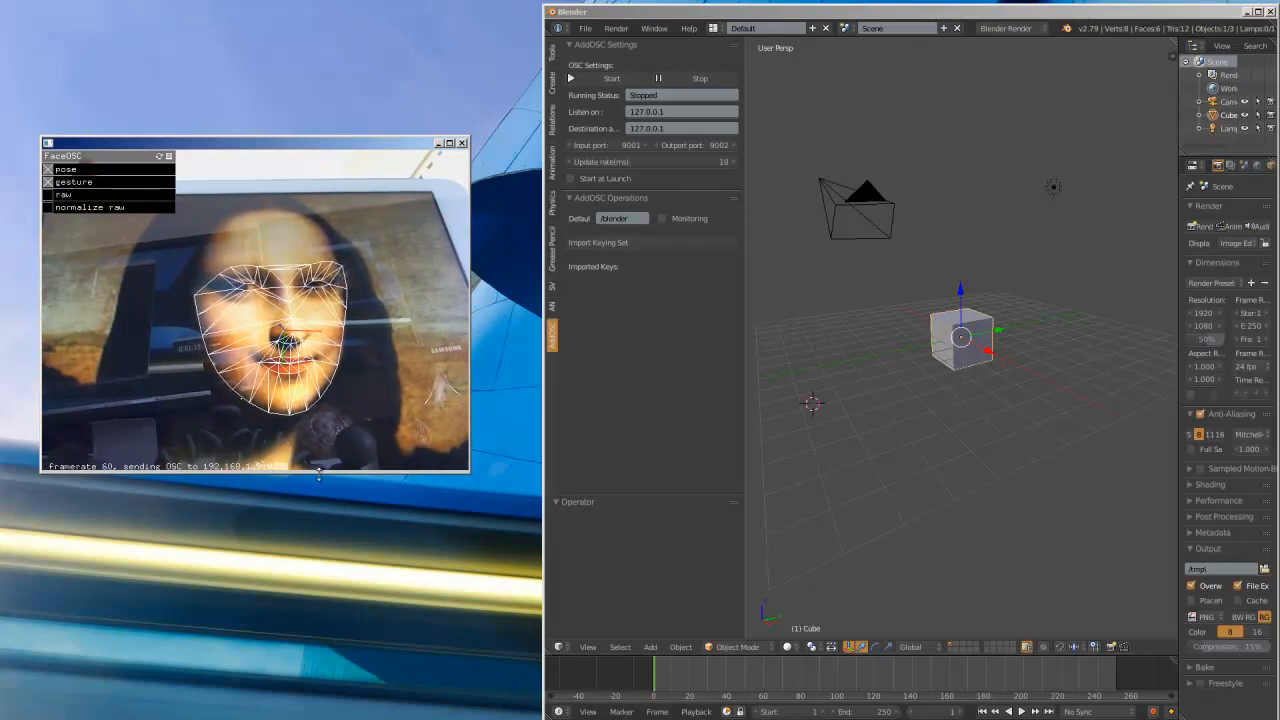
drag(318, 474, 258, 448)
Set the OSC listen and destination addresses to 192.168.1.9
click(680, 111)
text(92.168.1.9)
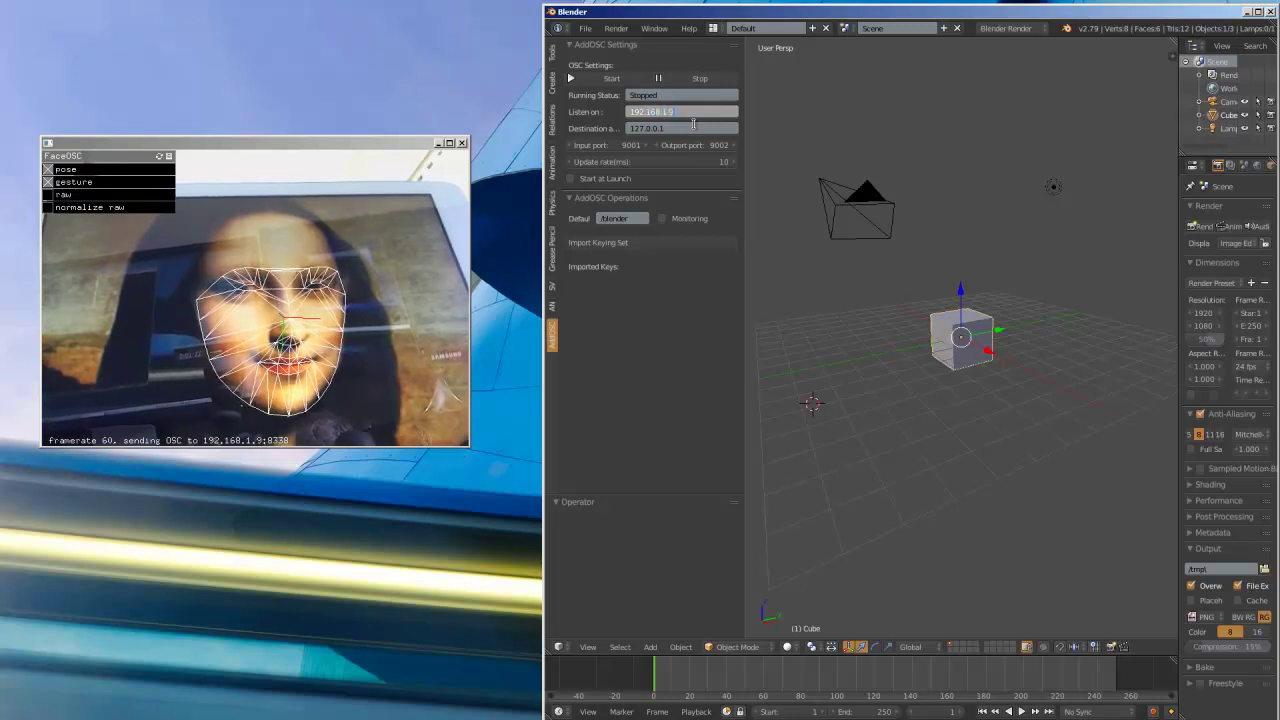
key(Return)
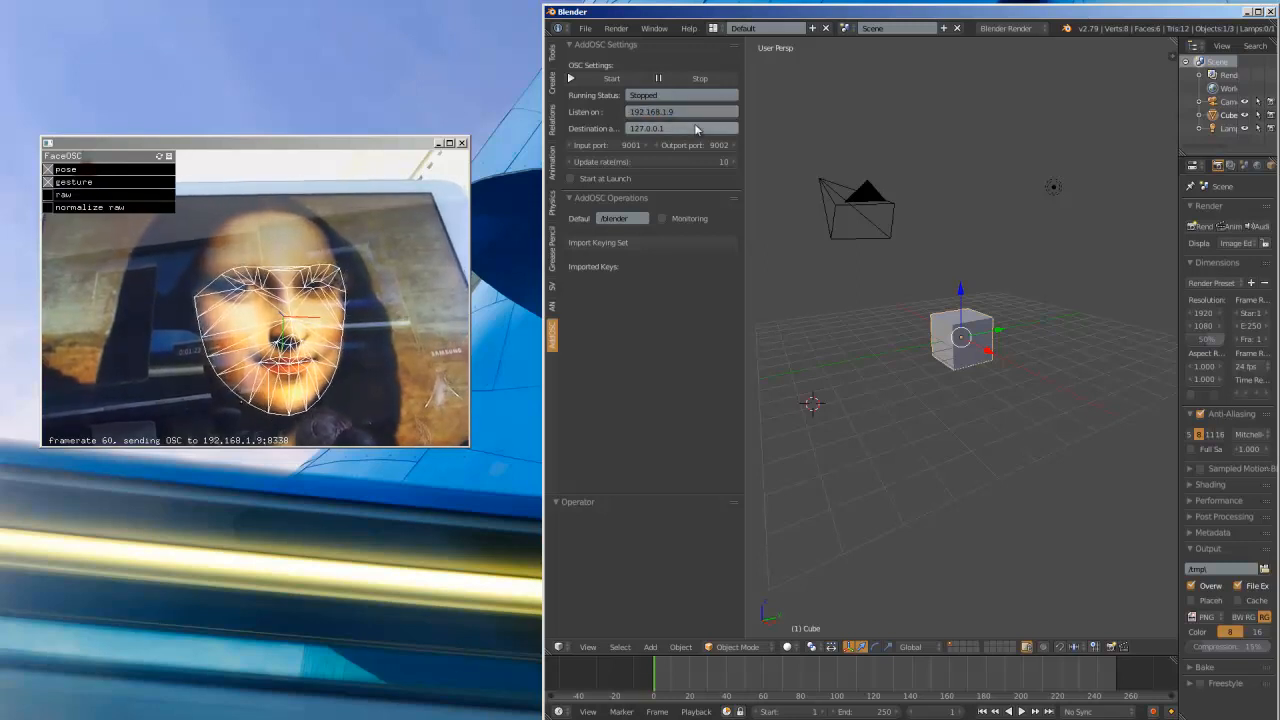
right_click(688, 119)
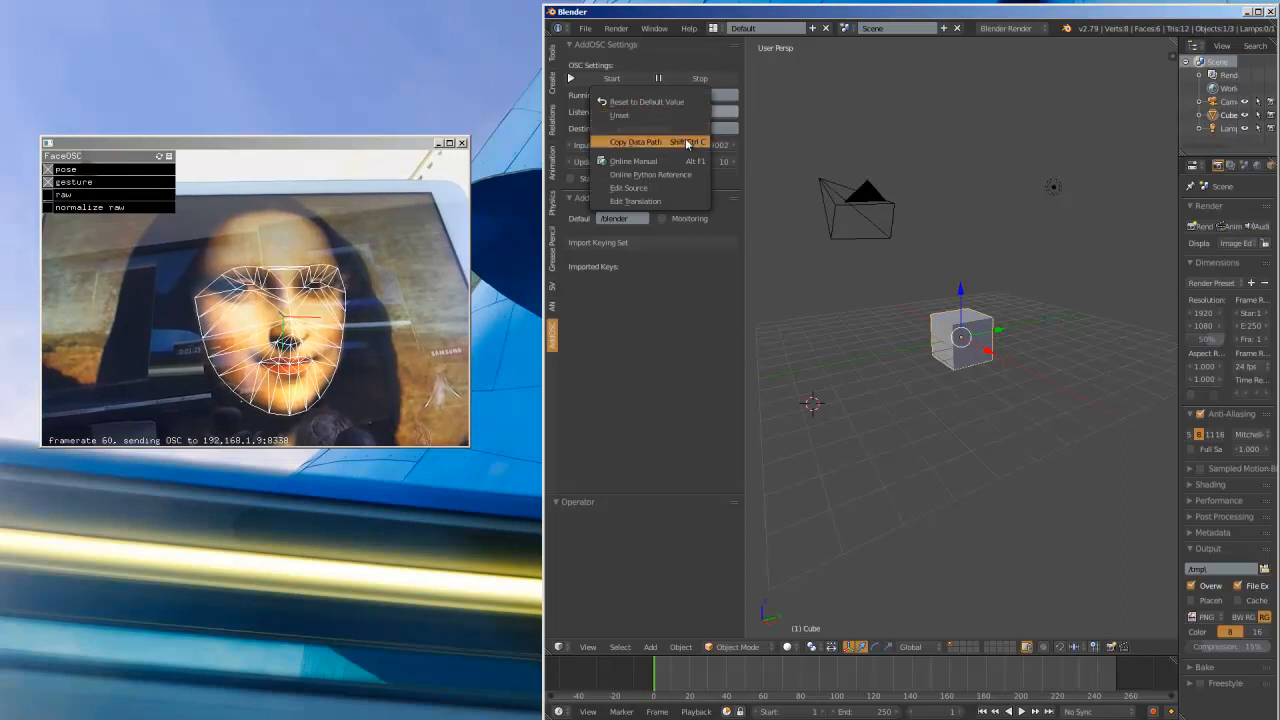
text(192.168.1.9)
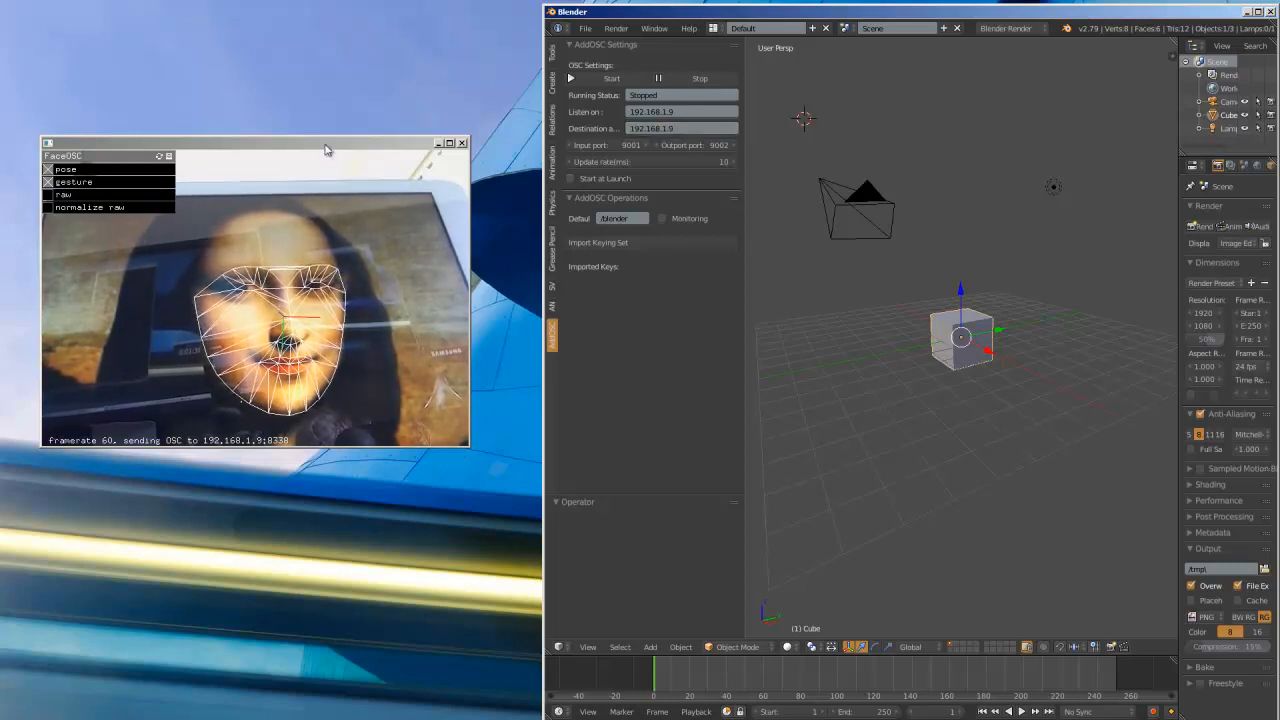
drag(334, 143, 332, 133)
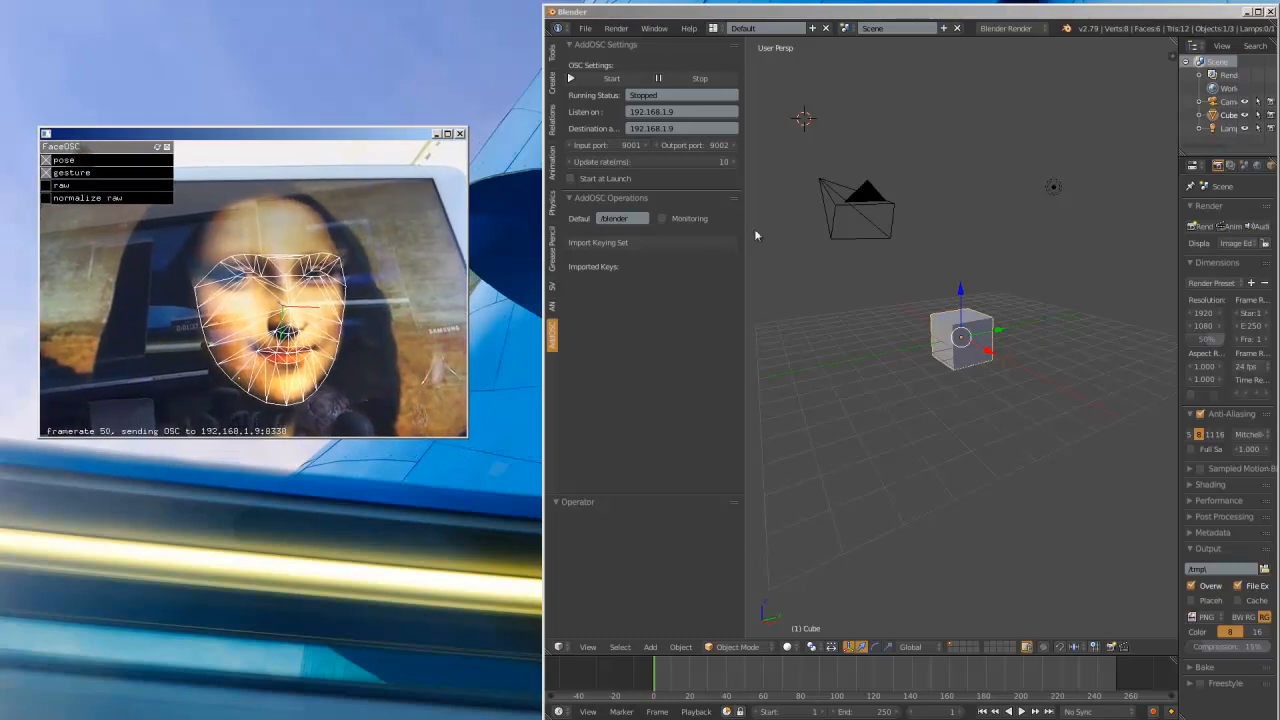
drag(333, 148, 329, 142)
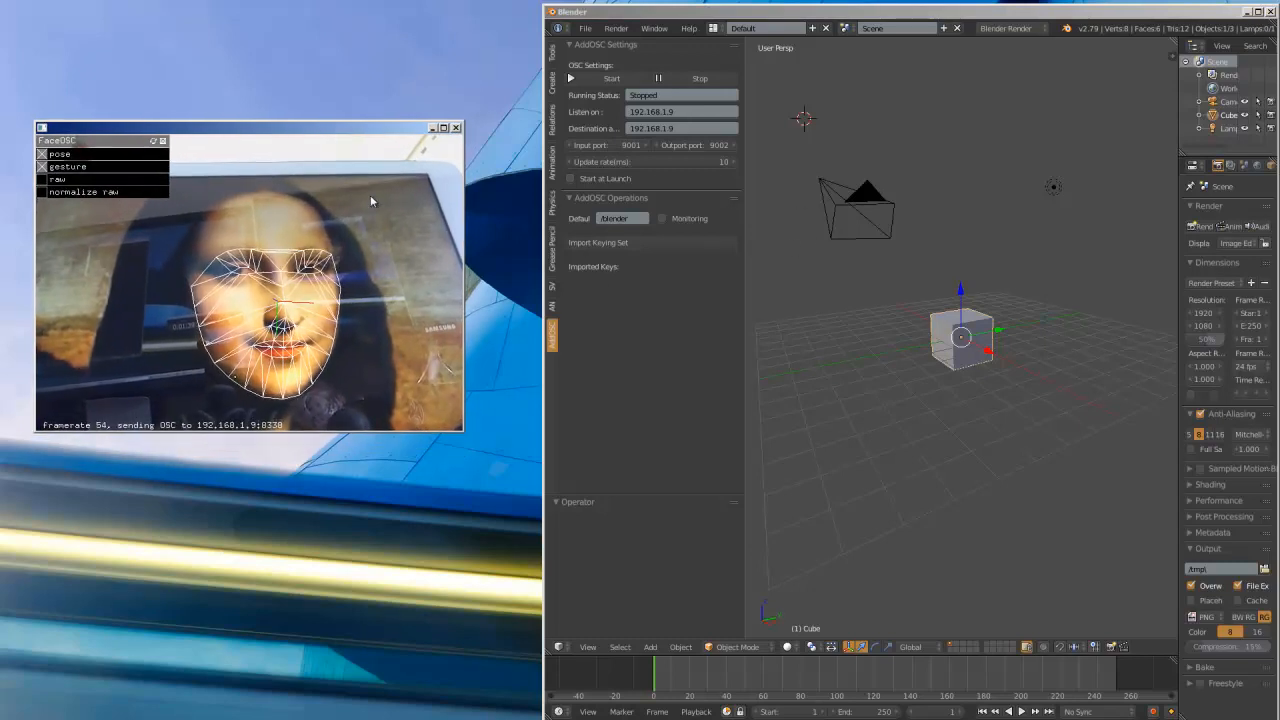
Set the OSC input port to 8338 to match FaceOSC
click(616, 144)
text(833)
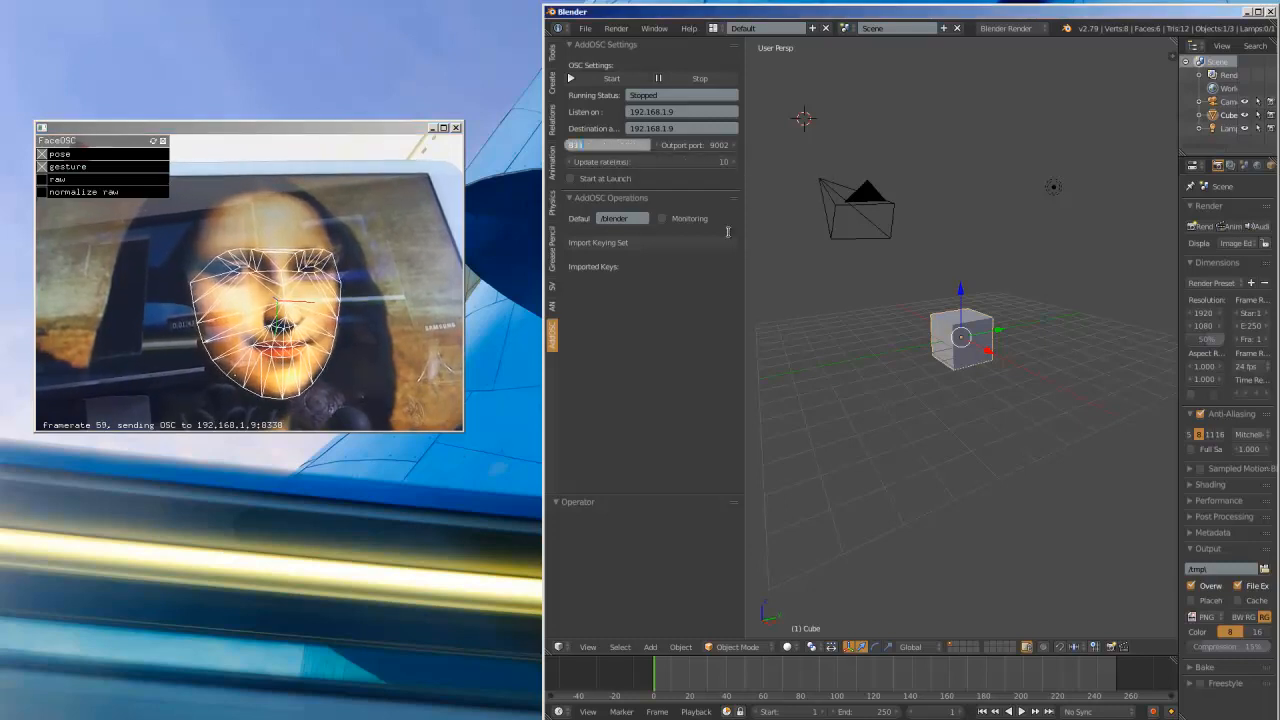
text(8)
key(Return)
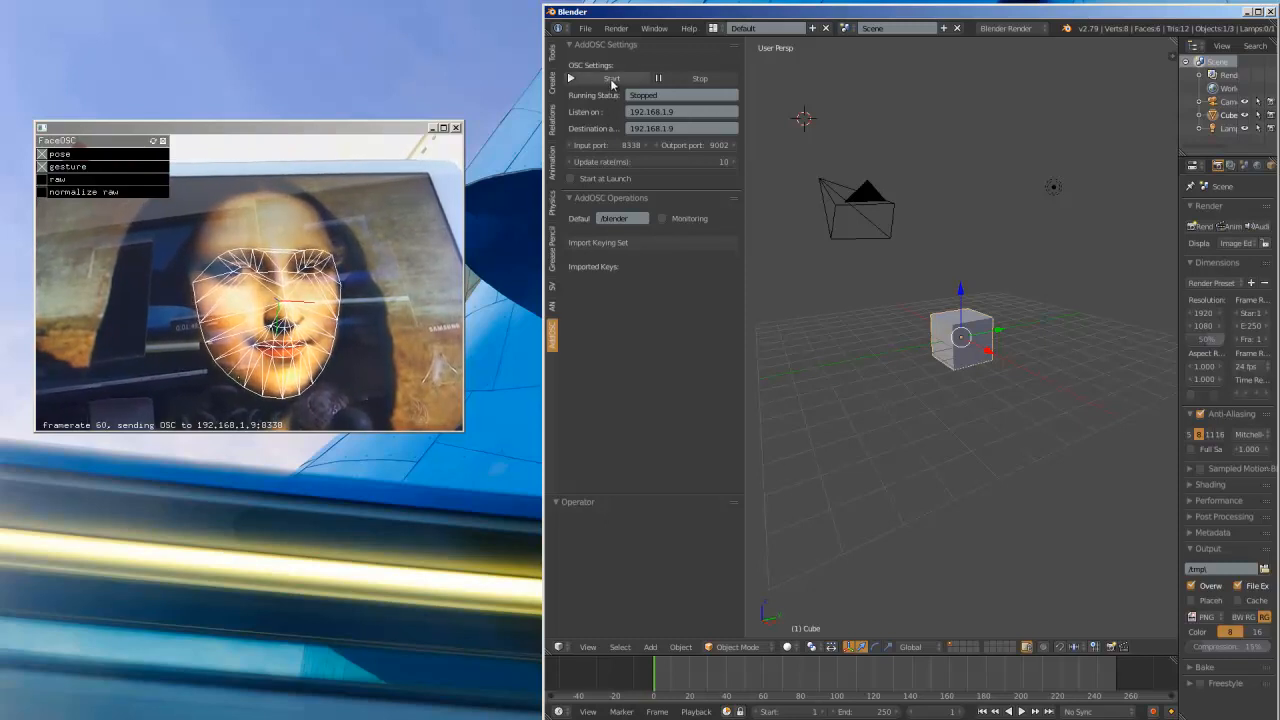
Start the OSC receiver and enable monitoring to show incoming /pose/orientation values
click(595, 83)
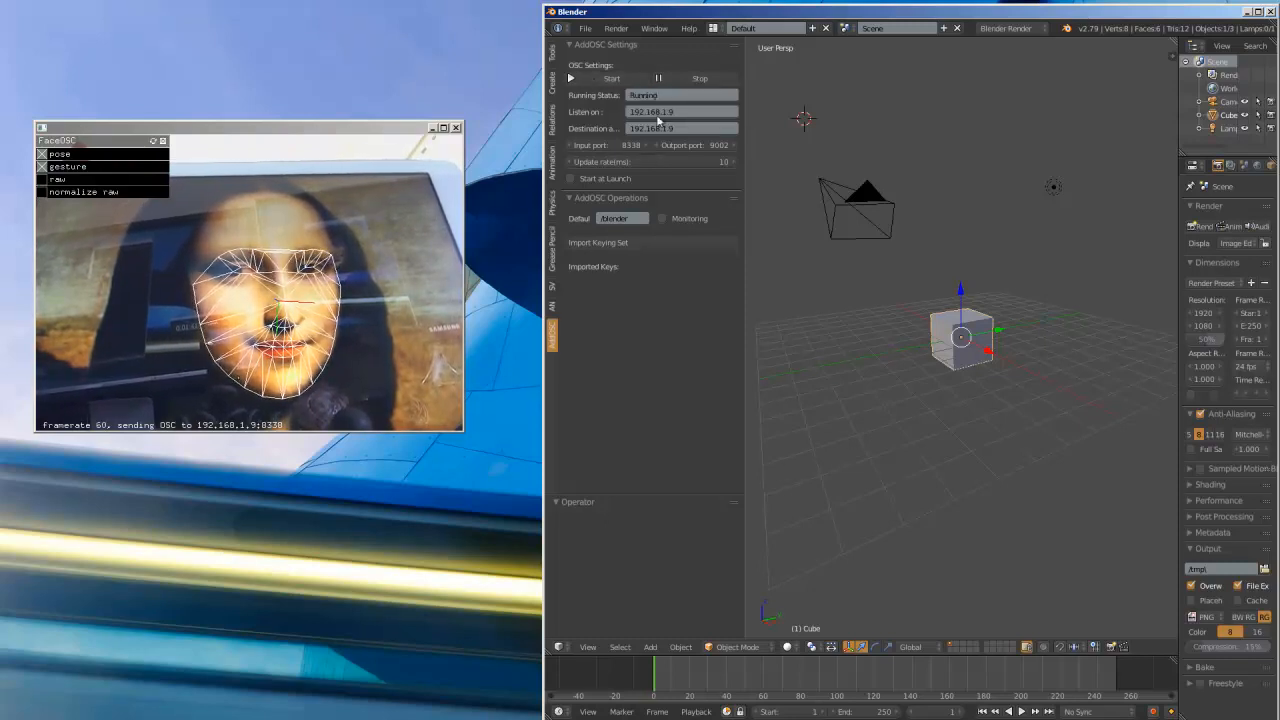
mouse_move(356, 133)
mouse_down()
mouse_move(344, 135)
mouse_move(452, 141)
mouse_up()
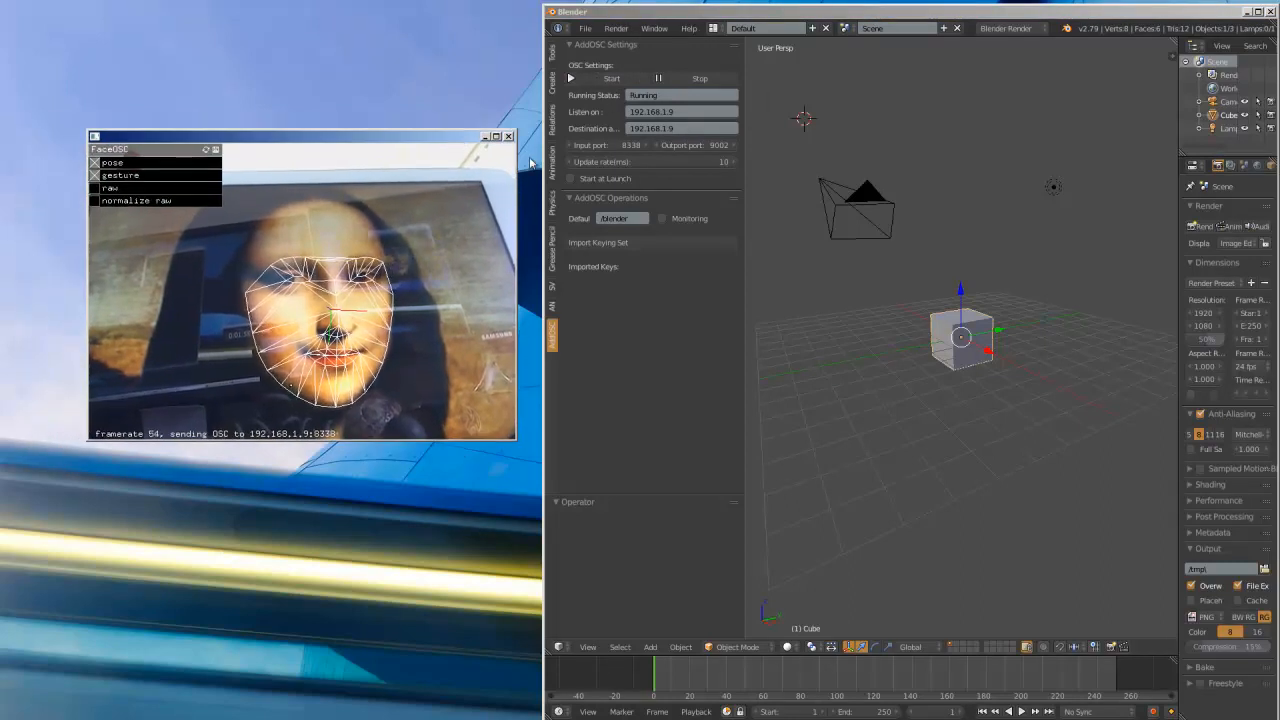
drag(529, 160, 490, 138)
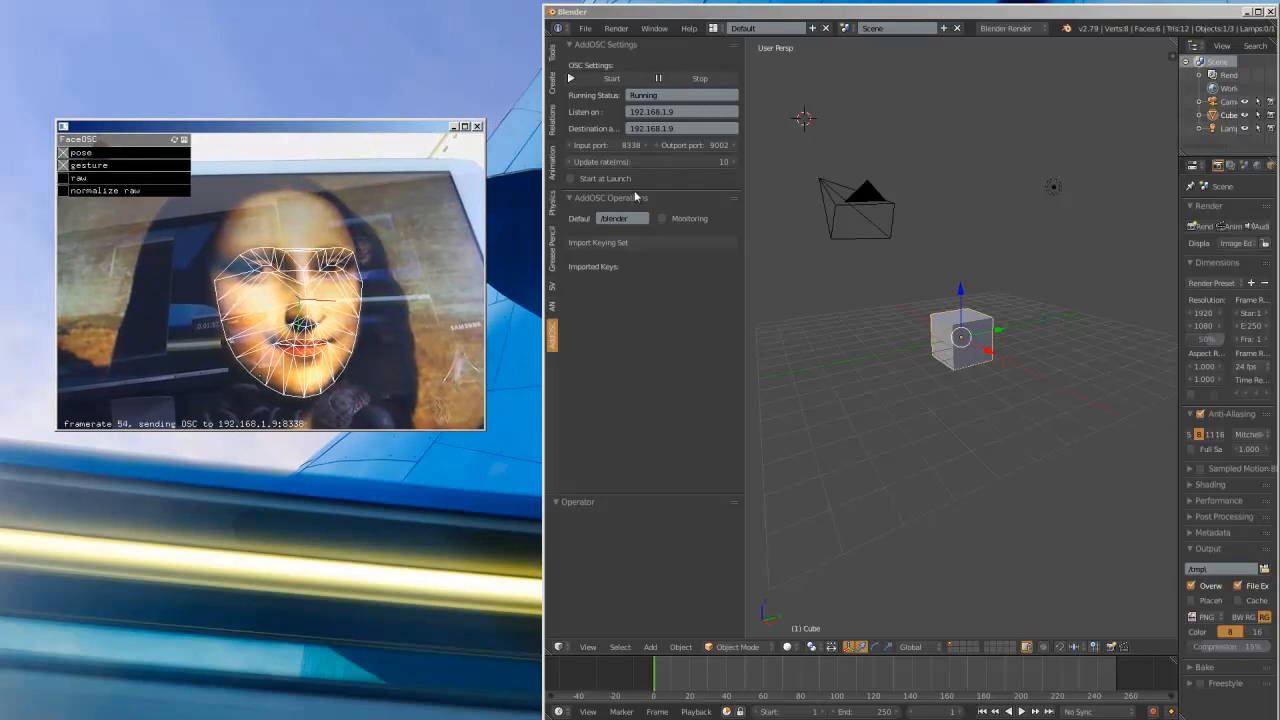
click(662, 219)
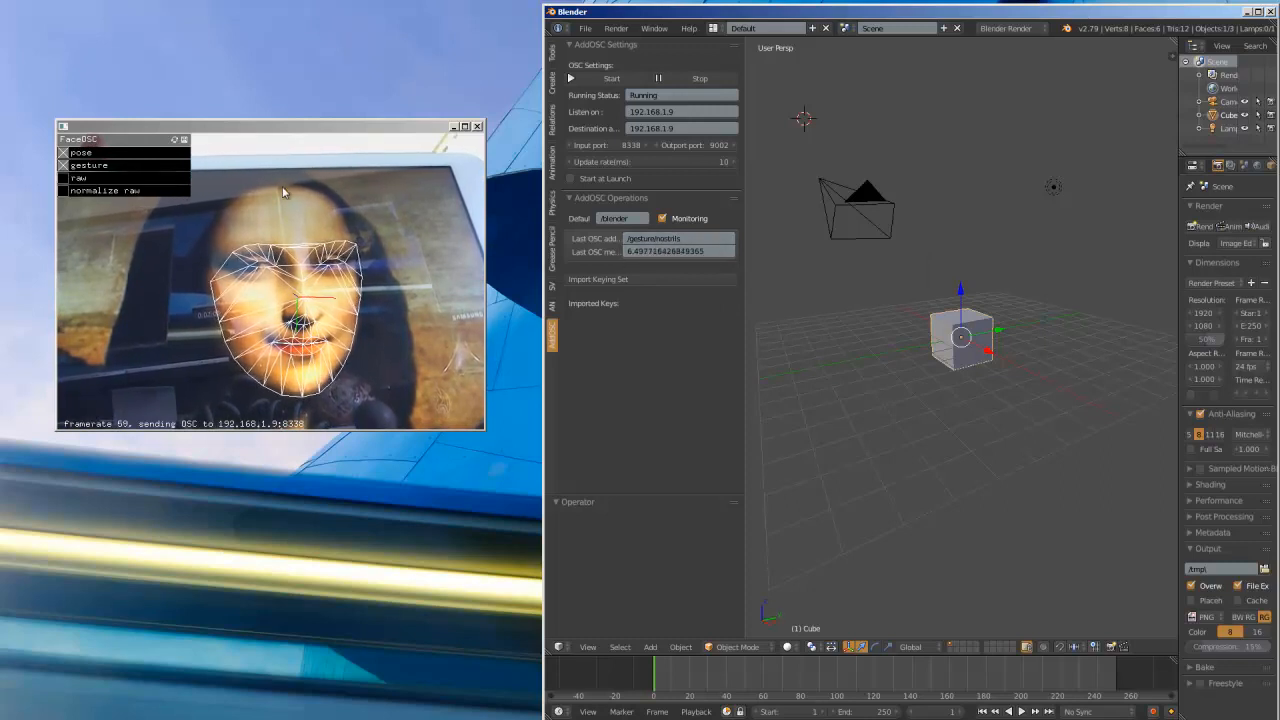
click(223, 135)
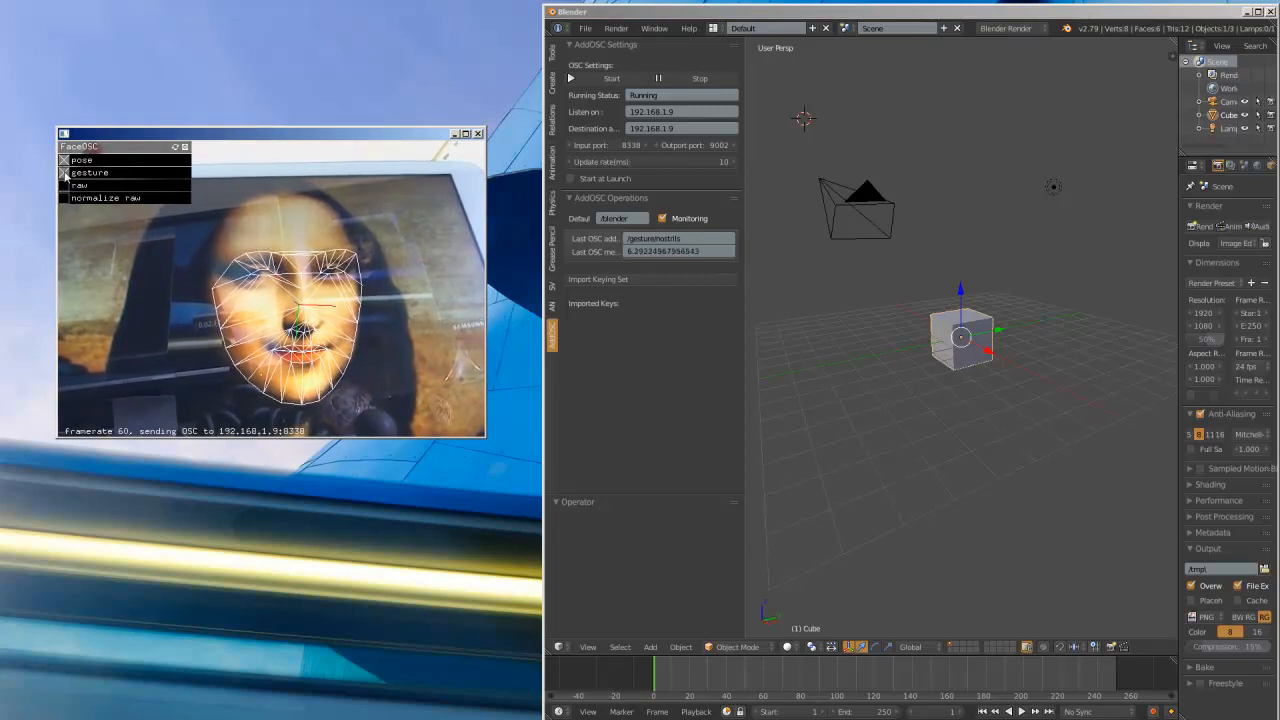
drag(165, 140, 140, 130)
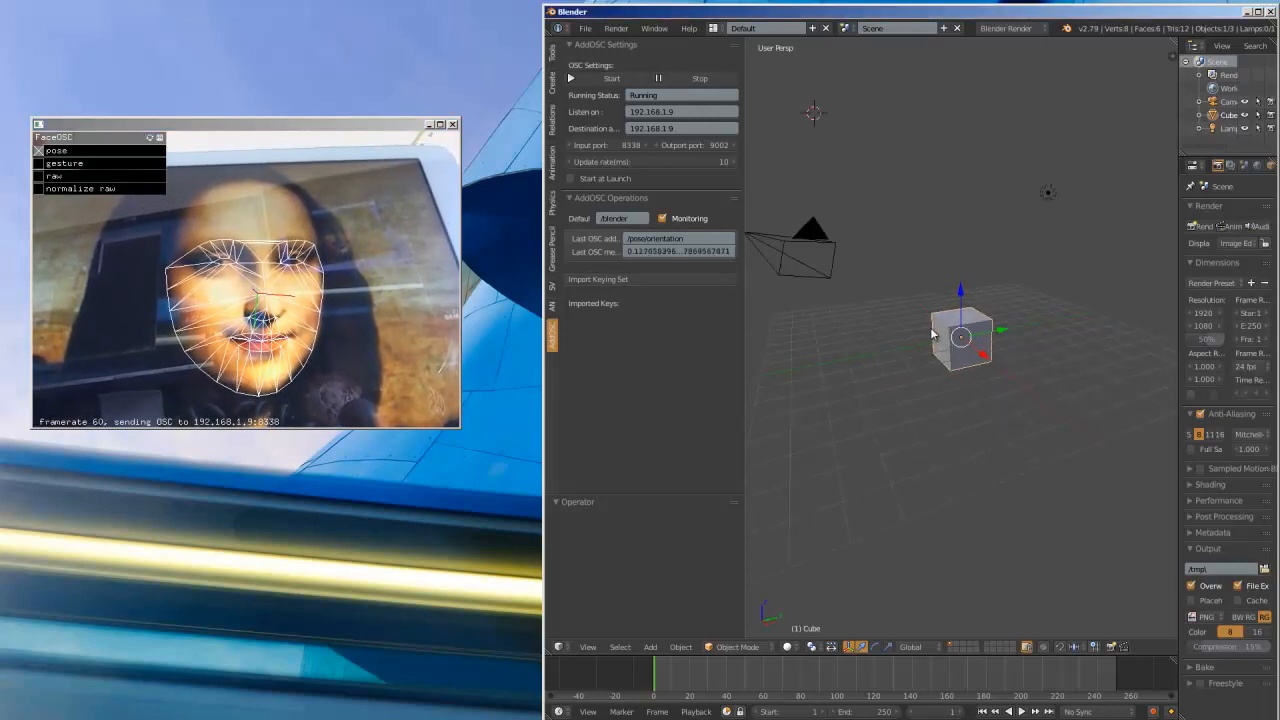
Delete the default cube and maximize the Blender window to fill the screen
key(x)
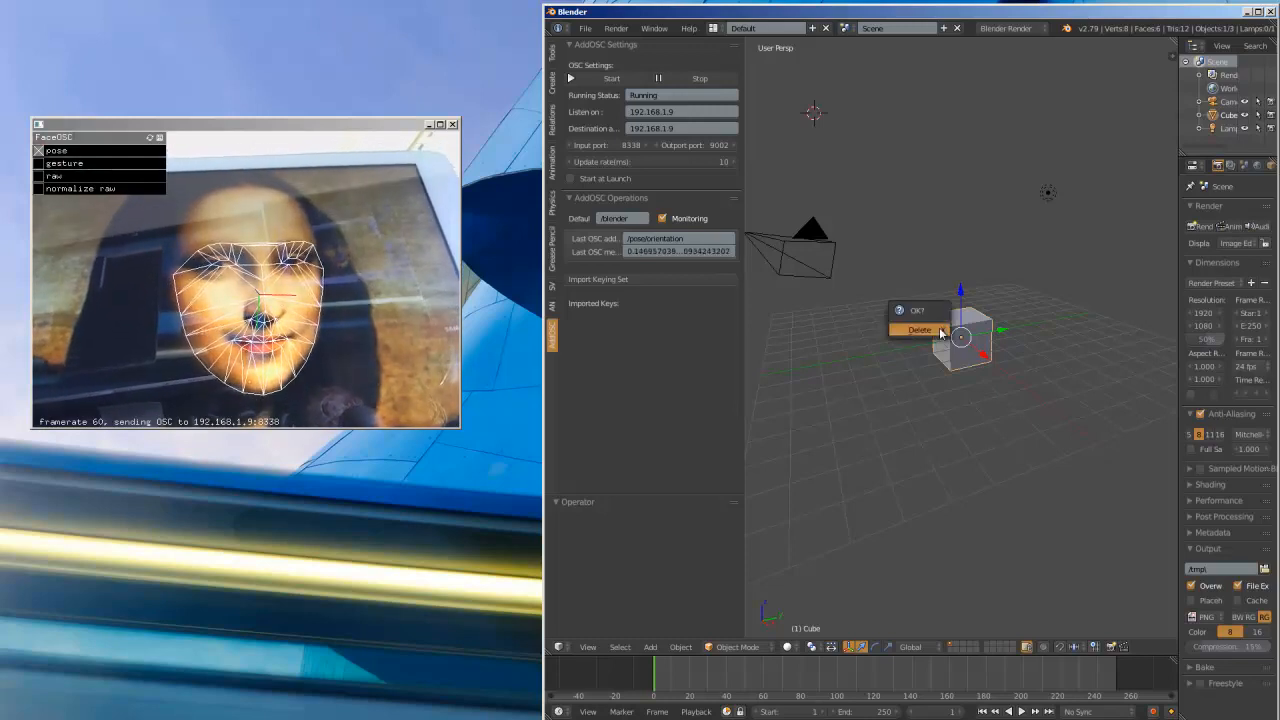
click(941, 331)
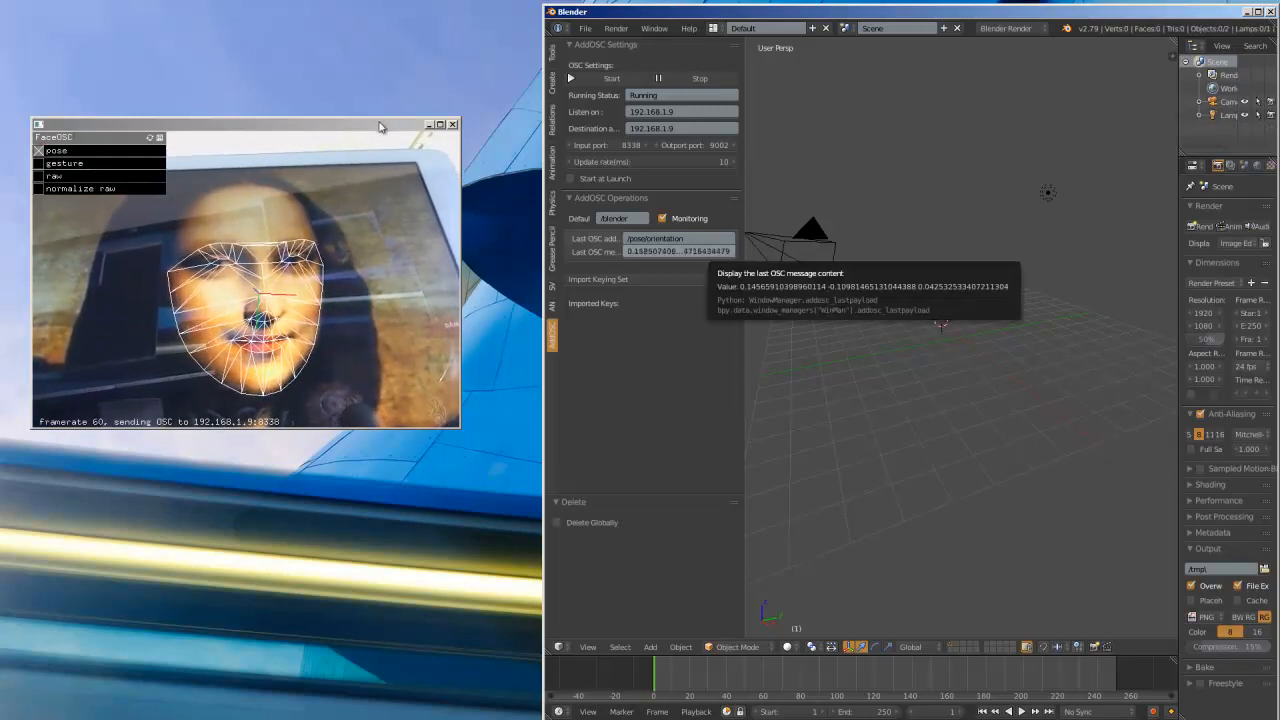
mouse_move(378, 127)
mouse_down()
mouse_move(314, 114)
mouse_move(0, 112)
mouse_up()
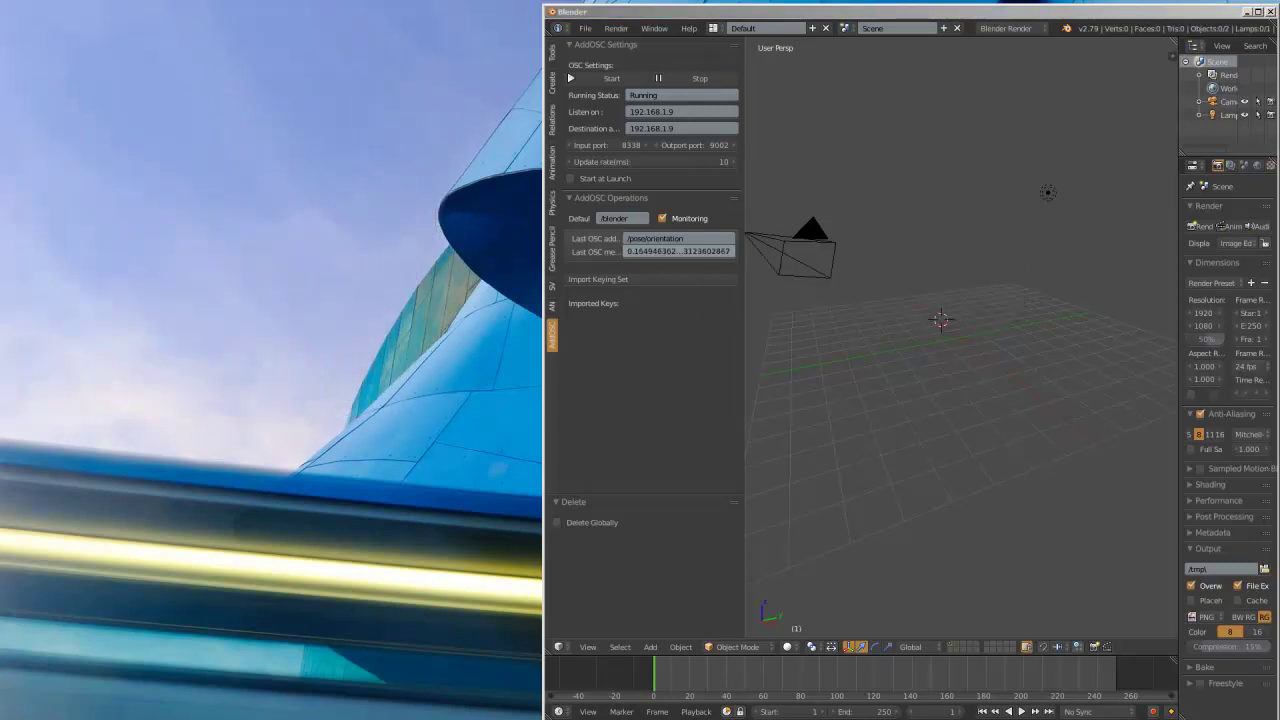
double_click(697, 12)
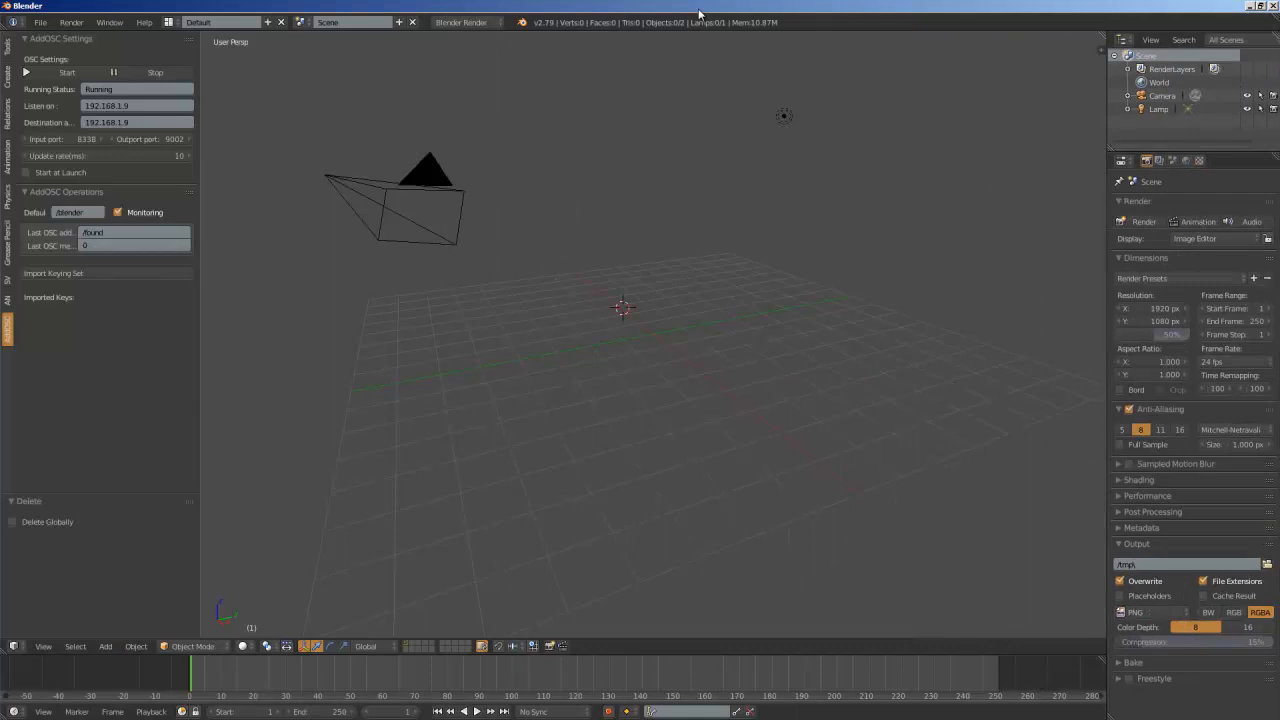
scroll(606, 245, down, 3)
Select all remaining objects, dismiss the delete prompt, and orbit the empty scene
key(a)
key(x)
click(592, 262)
middle_drag(600, 270, 570, 291)
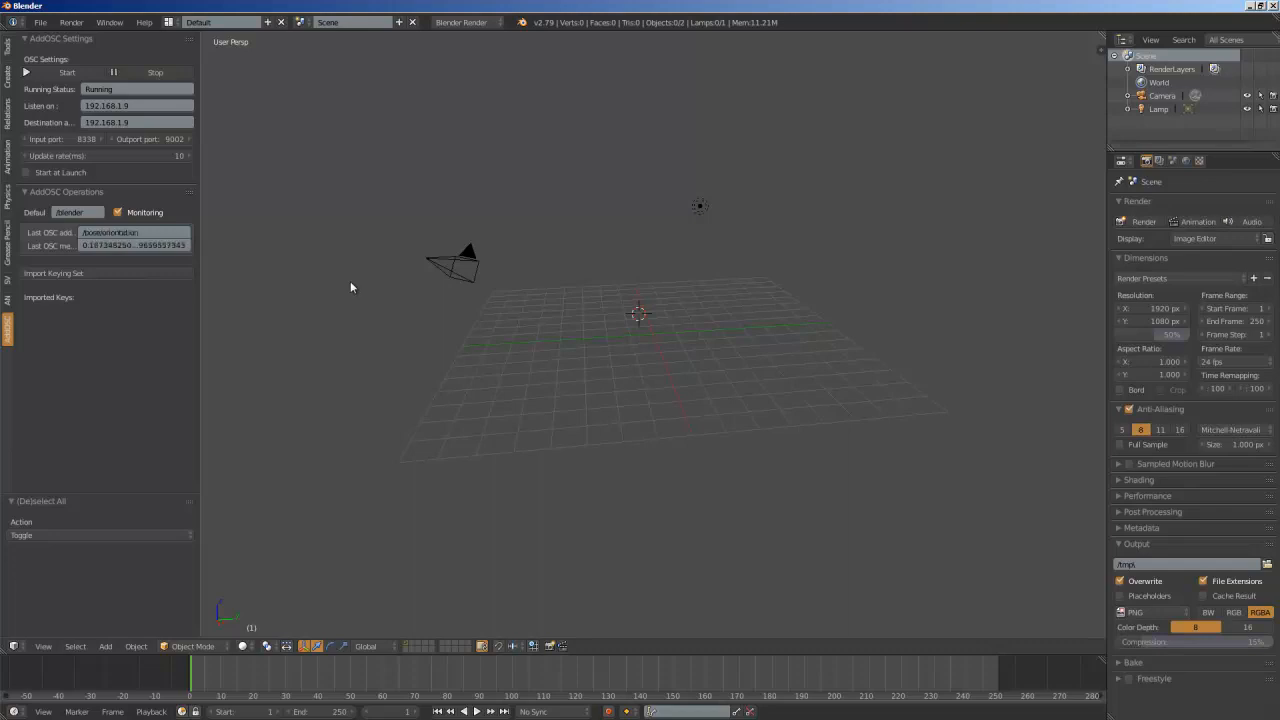
middle_drag(412, 285, 829, 270)
Delete all objects and add a Suzanne monkey head cleared to the origin
key(x)
key(a)
key(x)
click(624, 217)
key(shift+a)
mouse_move(640, 213)
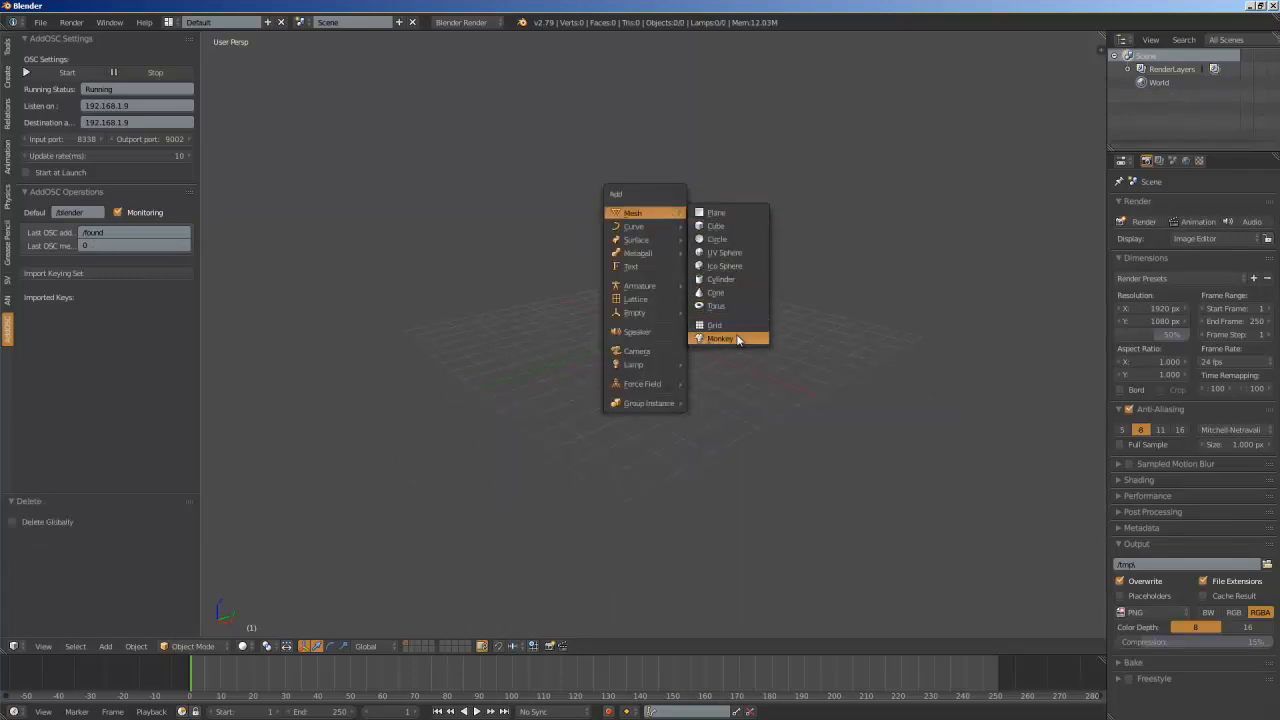
click(740, 334)
key(alt+g)
Orbit to face Suzanne and widen the object transform panel
mouse_move(741, 306)
middle_down()
mouse_move(732, 292)
mouse_move(1015, 163)
middle_up()
scroll(715, 318, up, 3)
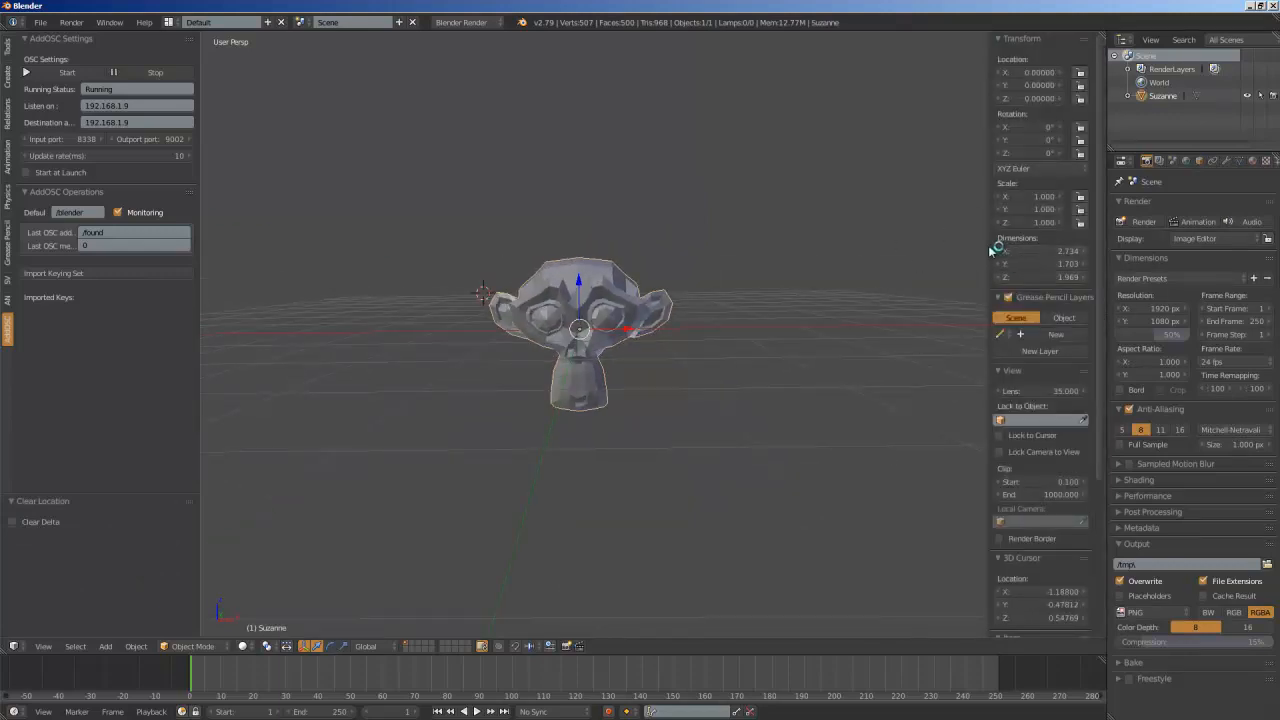
drag(993, 248, 880, 300)
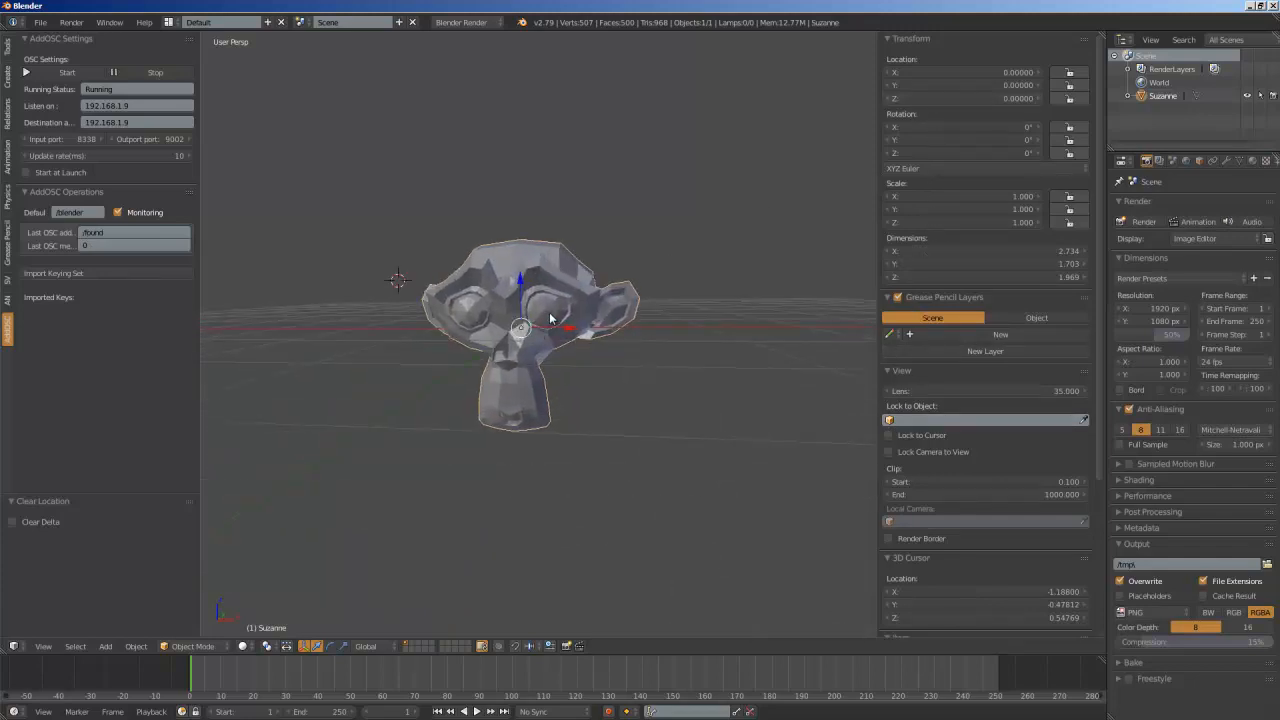
Add Suzanne's X location to the keying set and import it as an OSC key on /blender/0
right_click(964, 70)
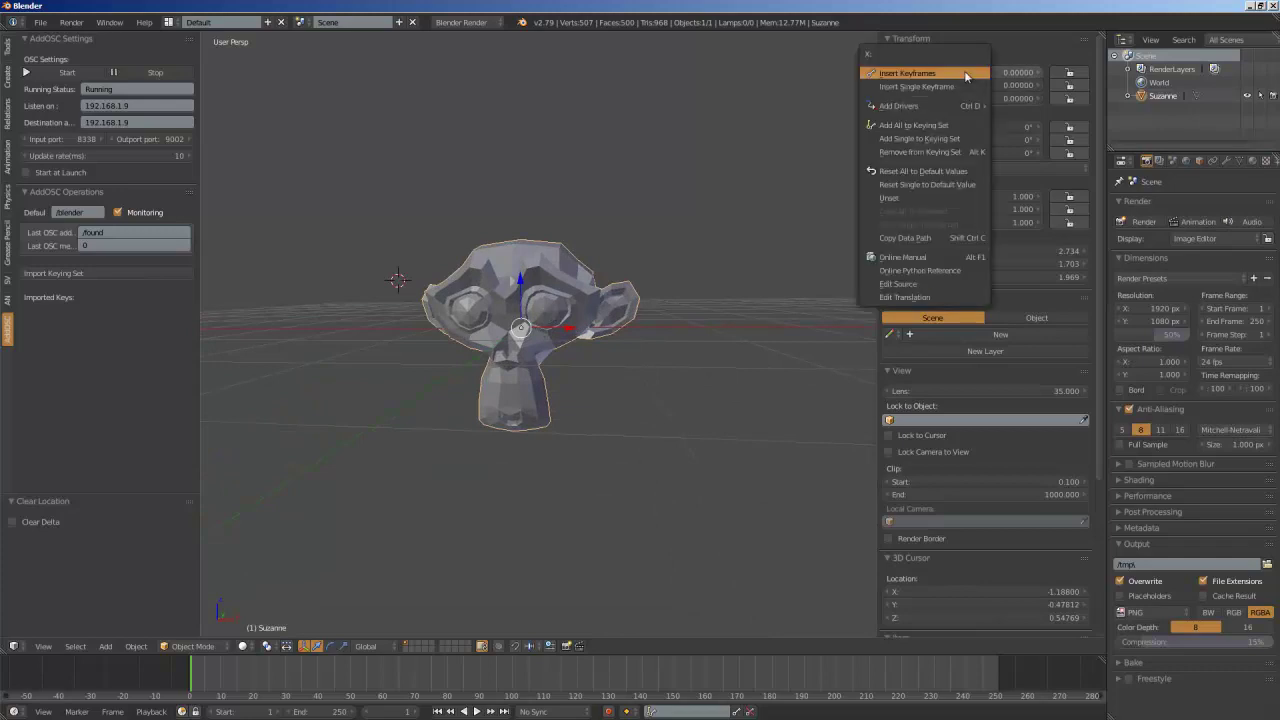
click(973, 143)
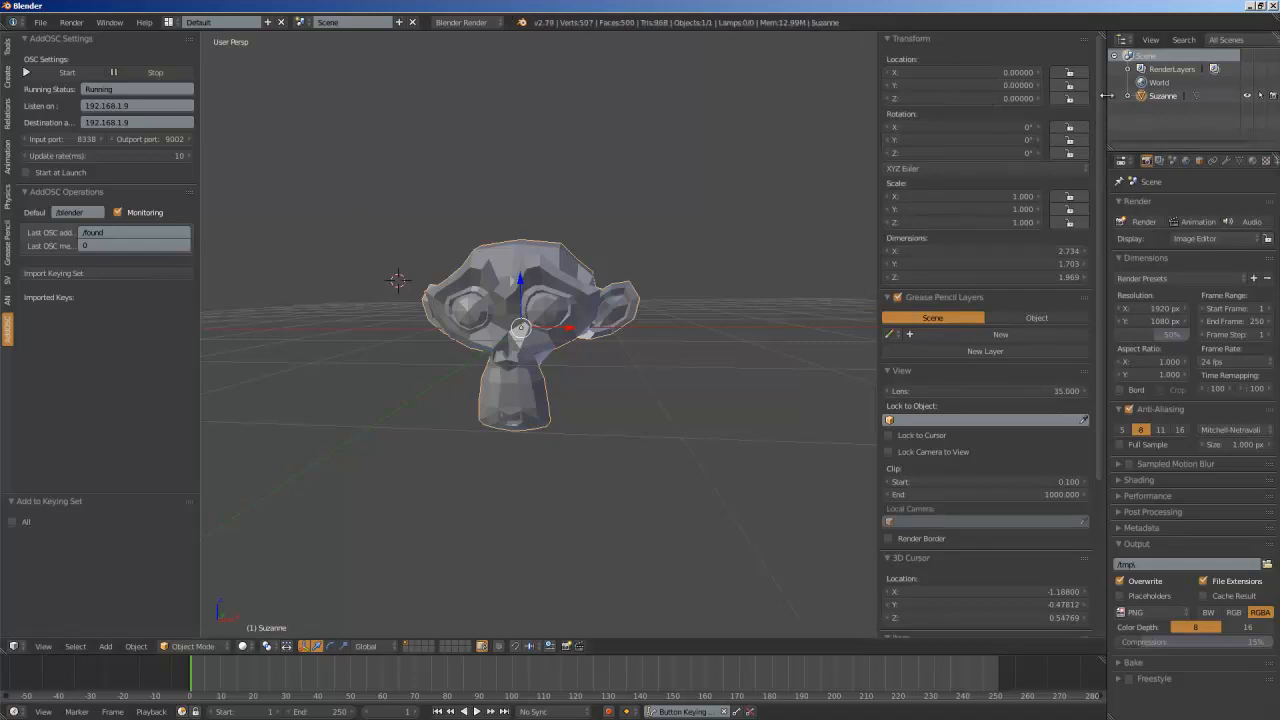
drag(1106, 95, 1021, 95)
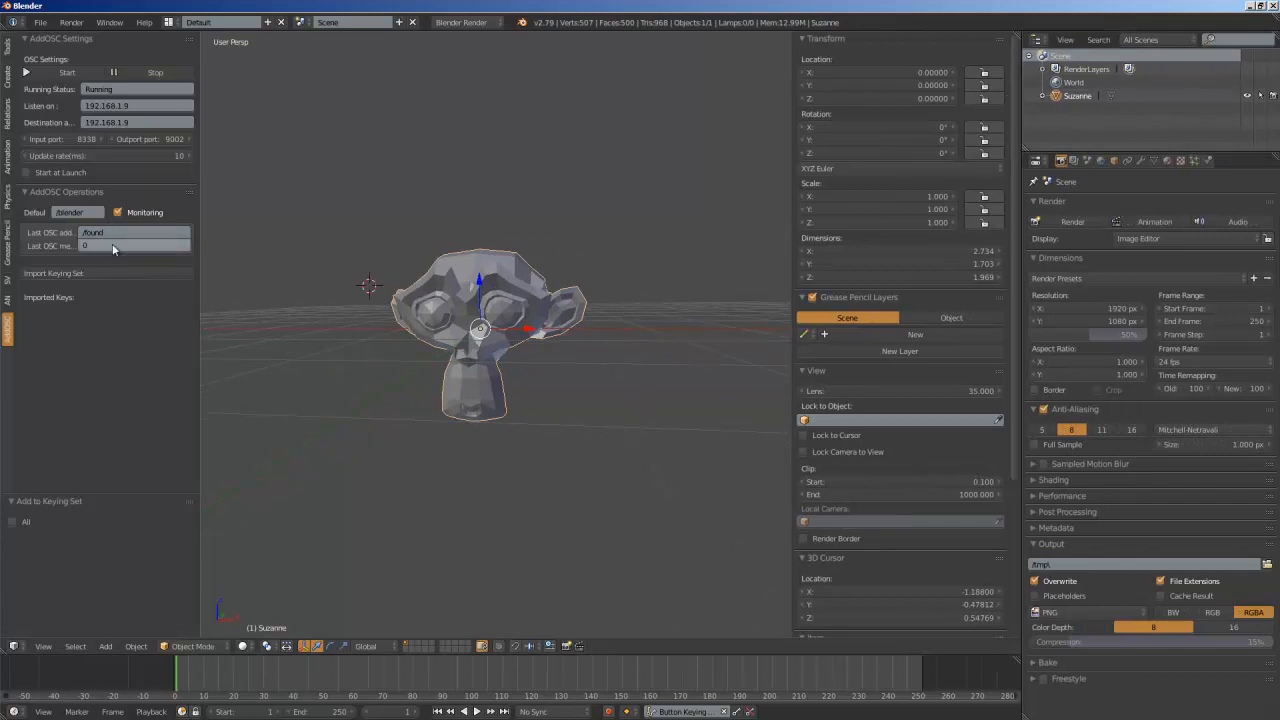
click(92, 271)
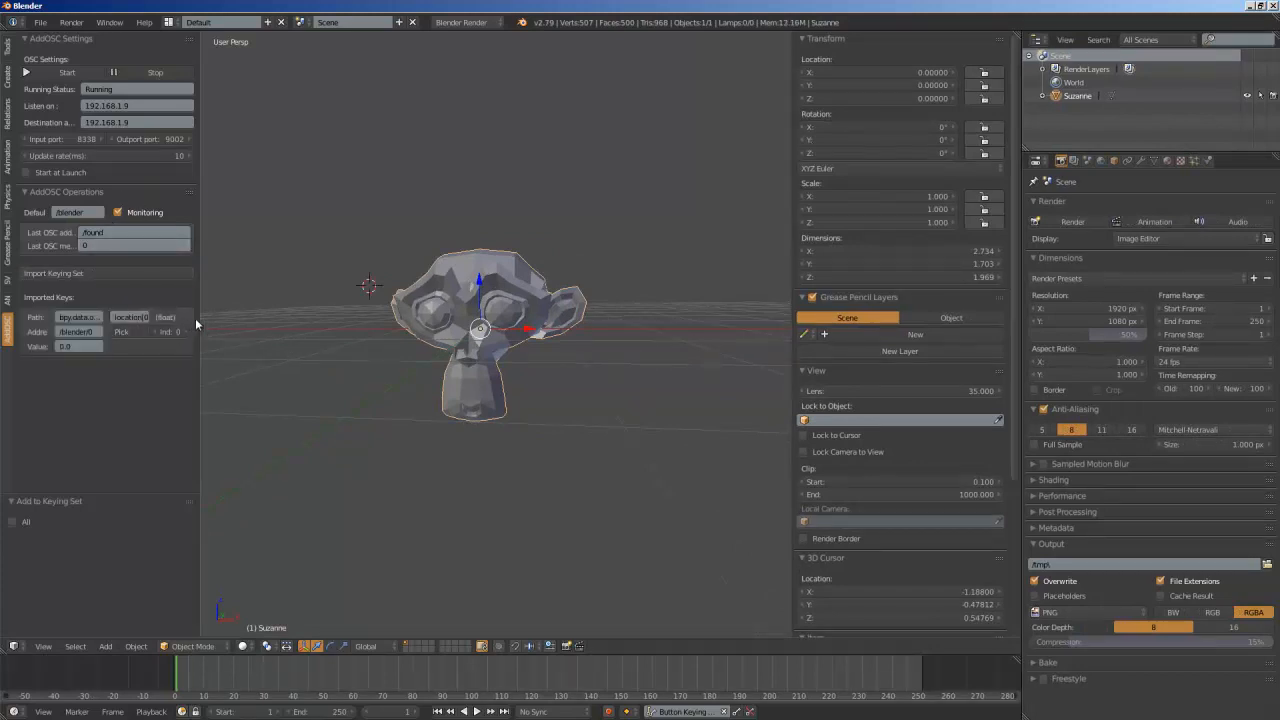
drag(200, 317, 333, 317)
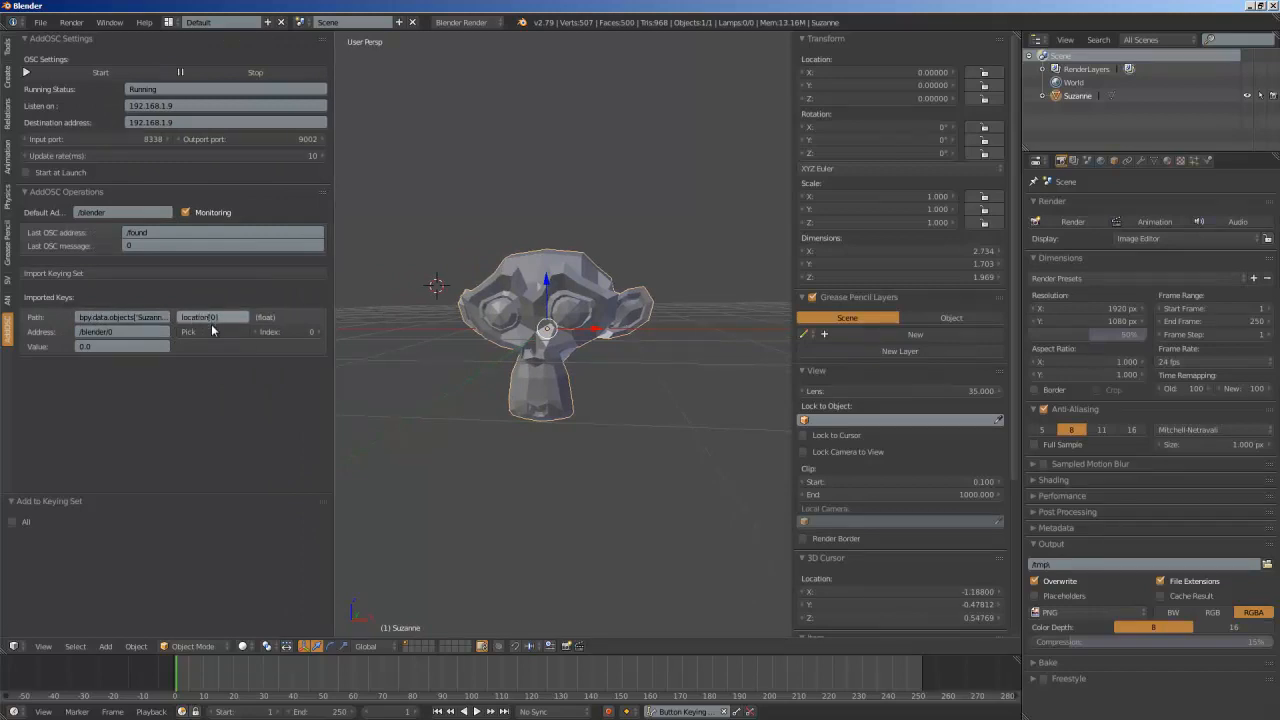
Add Suzanne's Z location to the keying set as a second OSC key on /blender/1
right_click(855, 99)
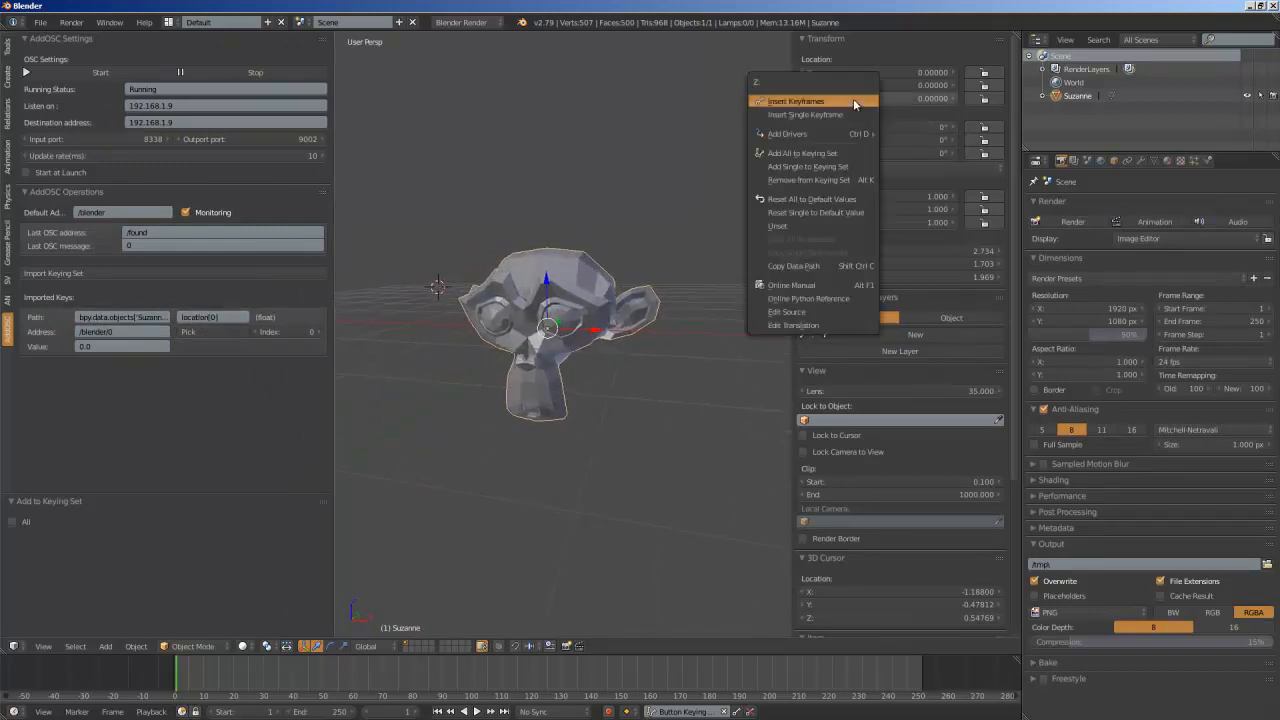
click(809, 167)
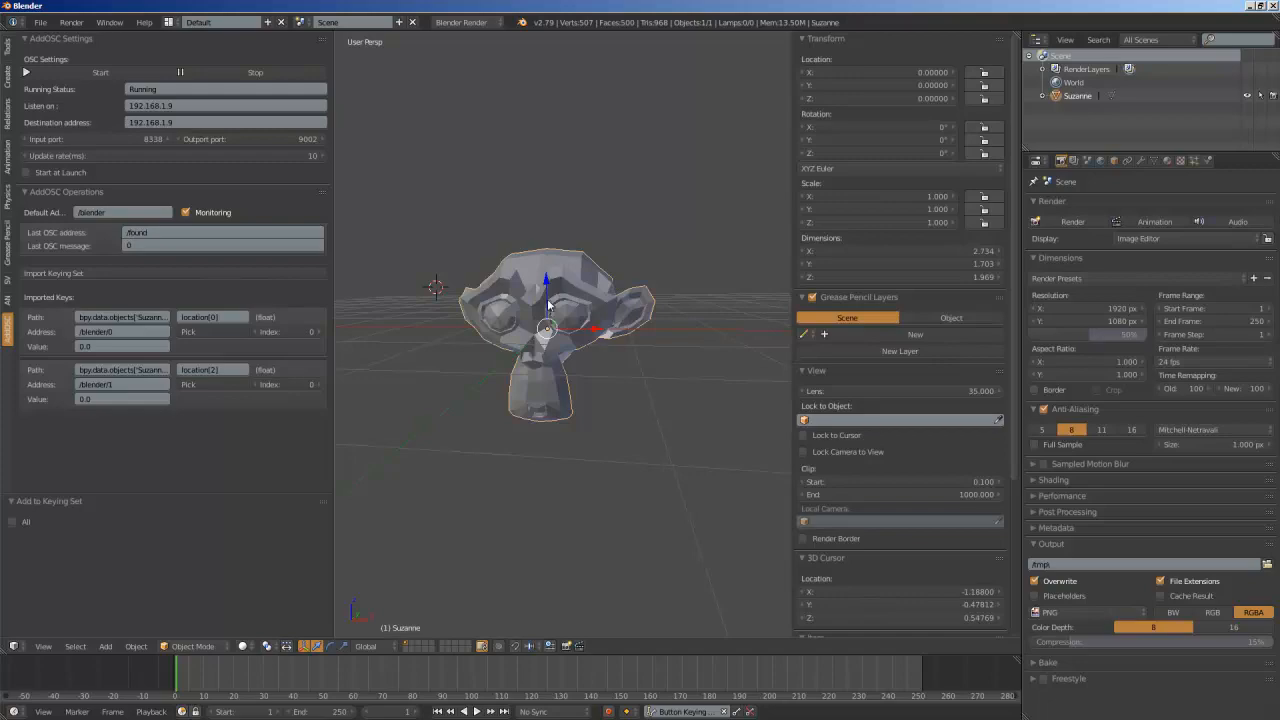
Save the scene as addosc_demo_001.blend in the Dropbox folder
click(40, 22)
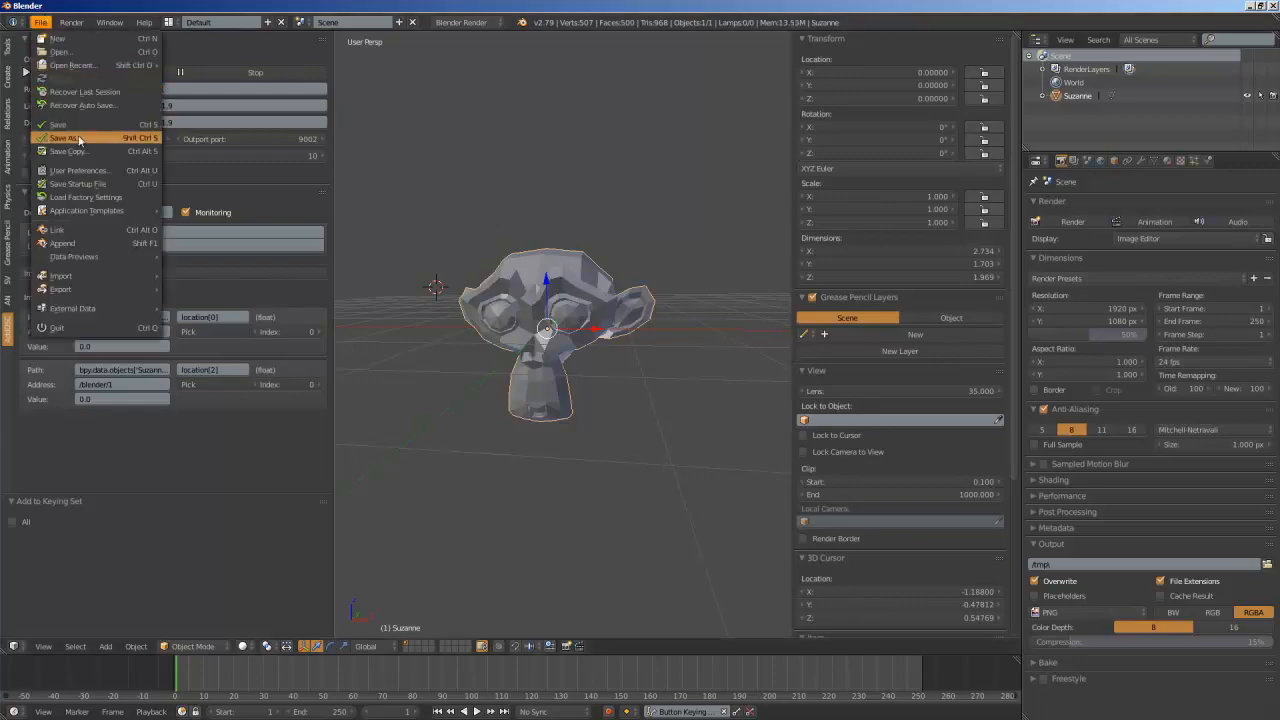
click(60, 130)
click(240, 72)
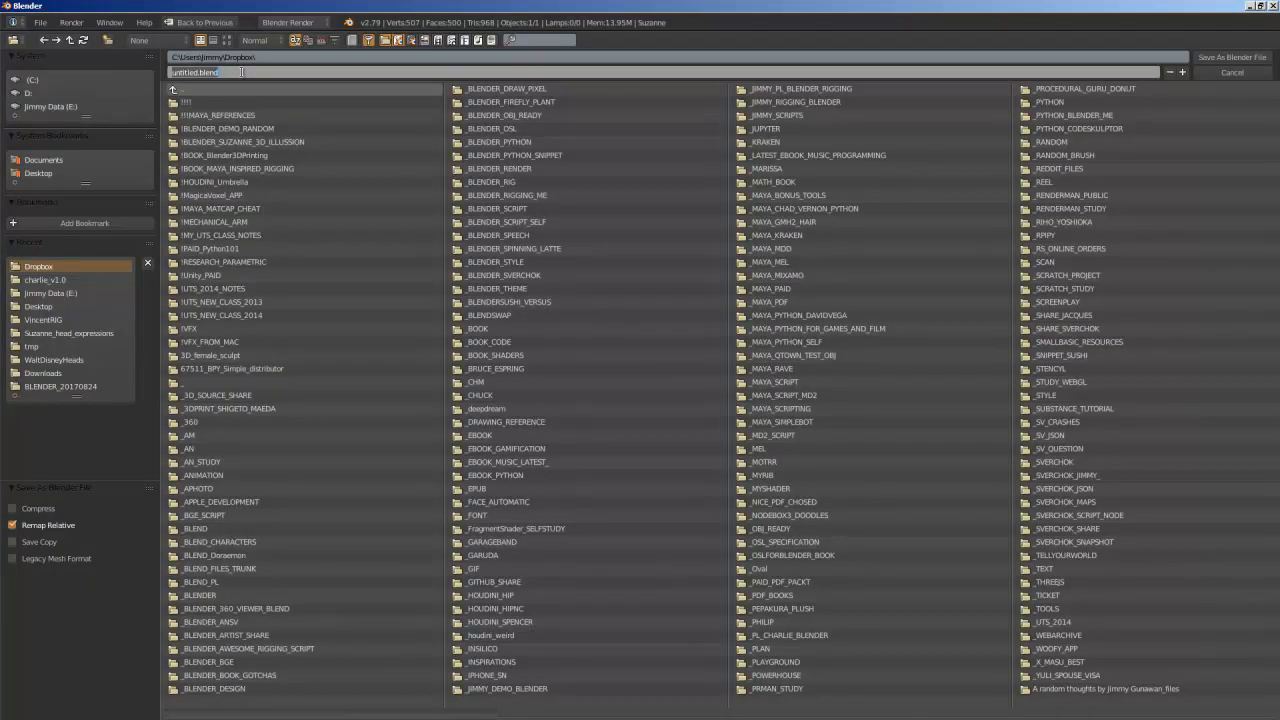
text(addosc_demo)
text(_001)
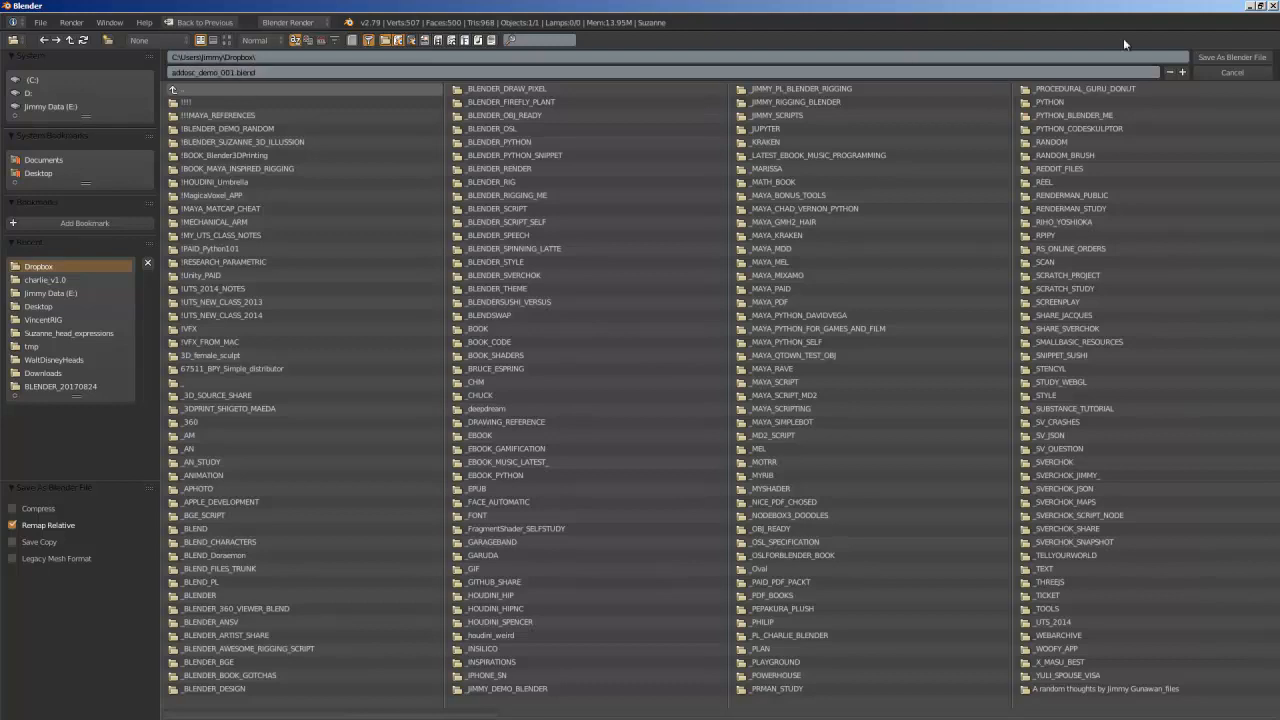
click(1203, 58)
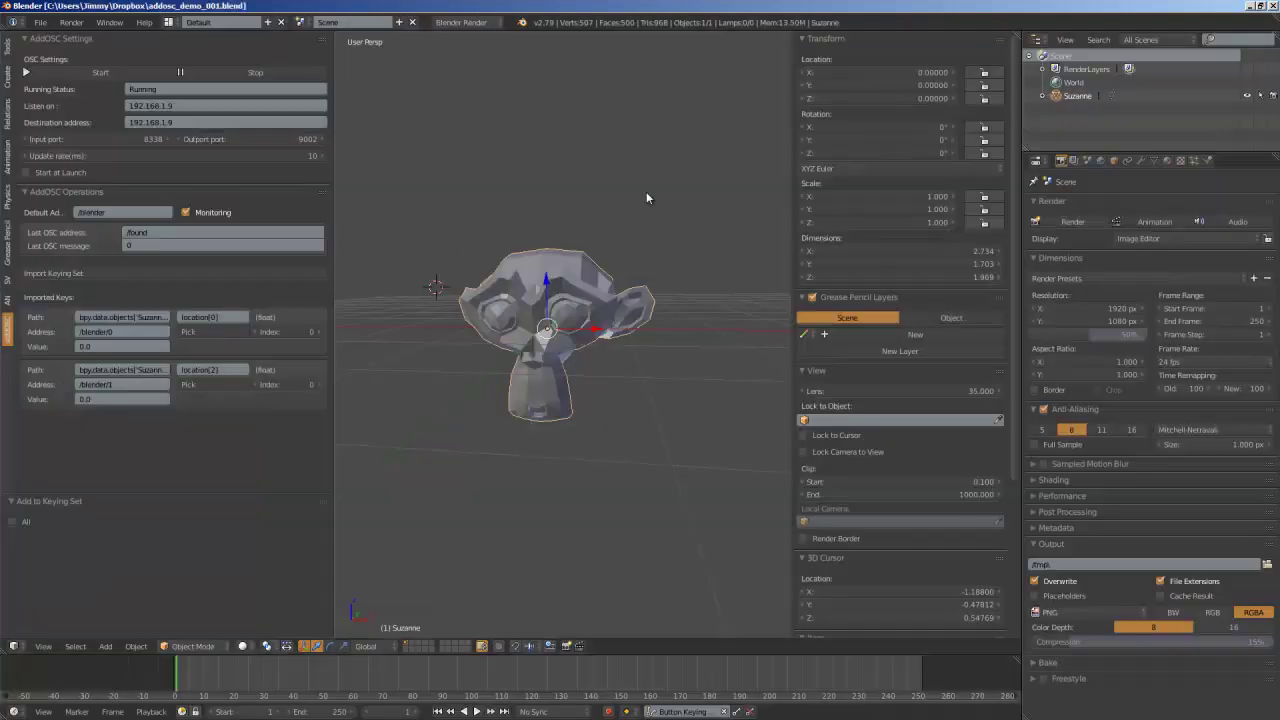
Remap the first OSC key's address from /blender/0 to /pose/position
click(140, 331)
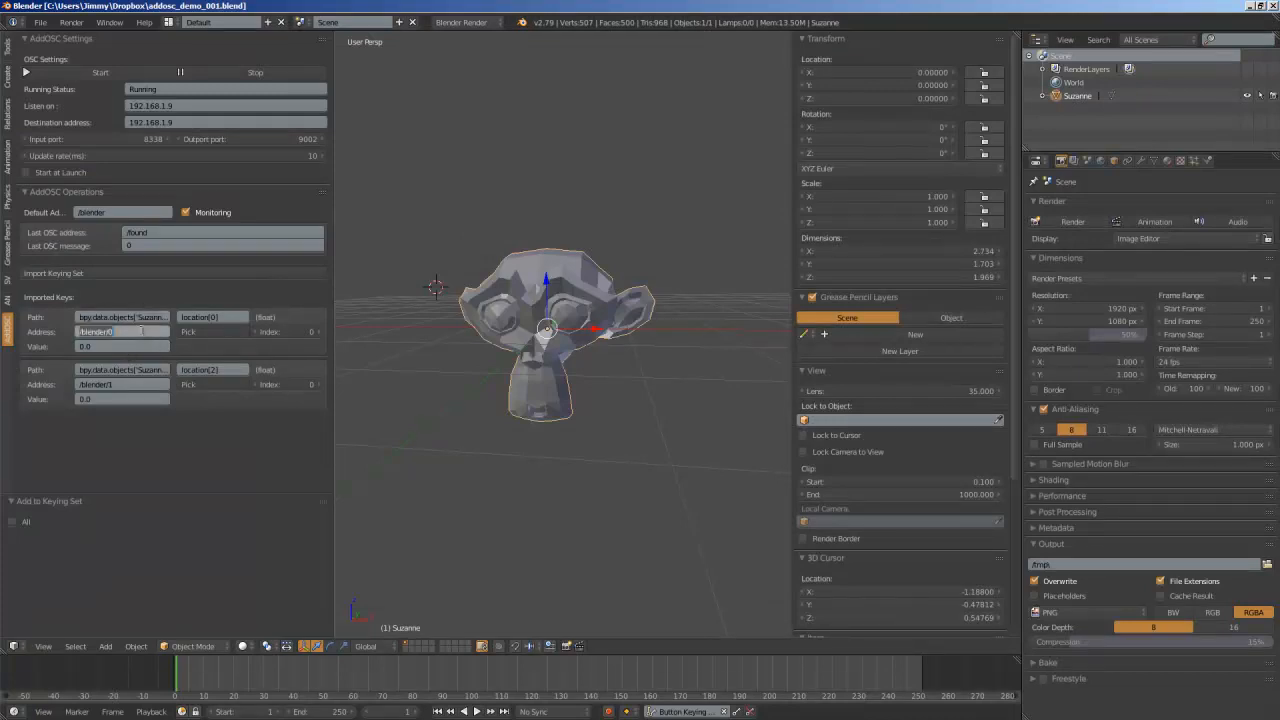
key(BackSpace)
text(/pose/location)
key(Return)
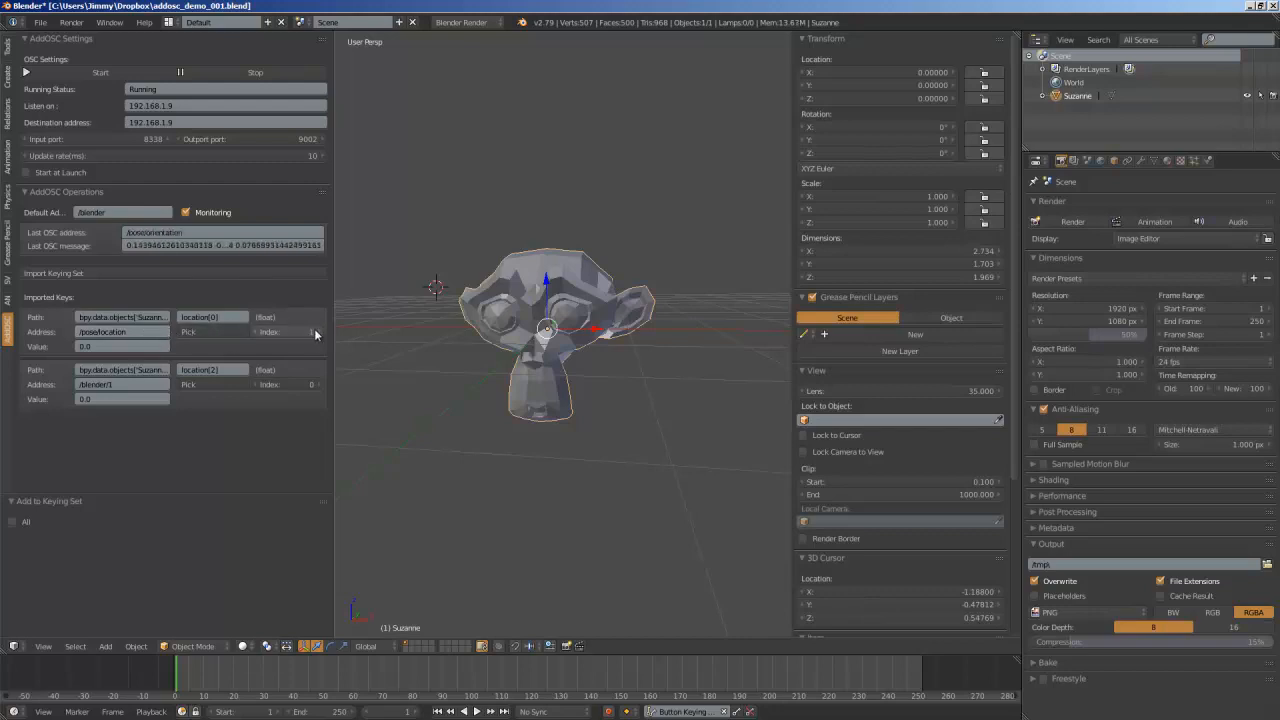
click(126, 333)
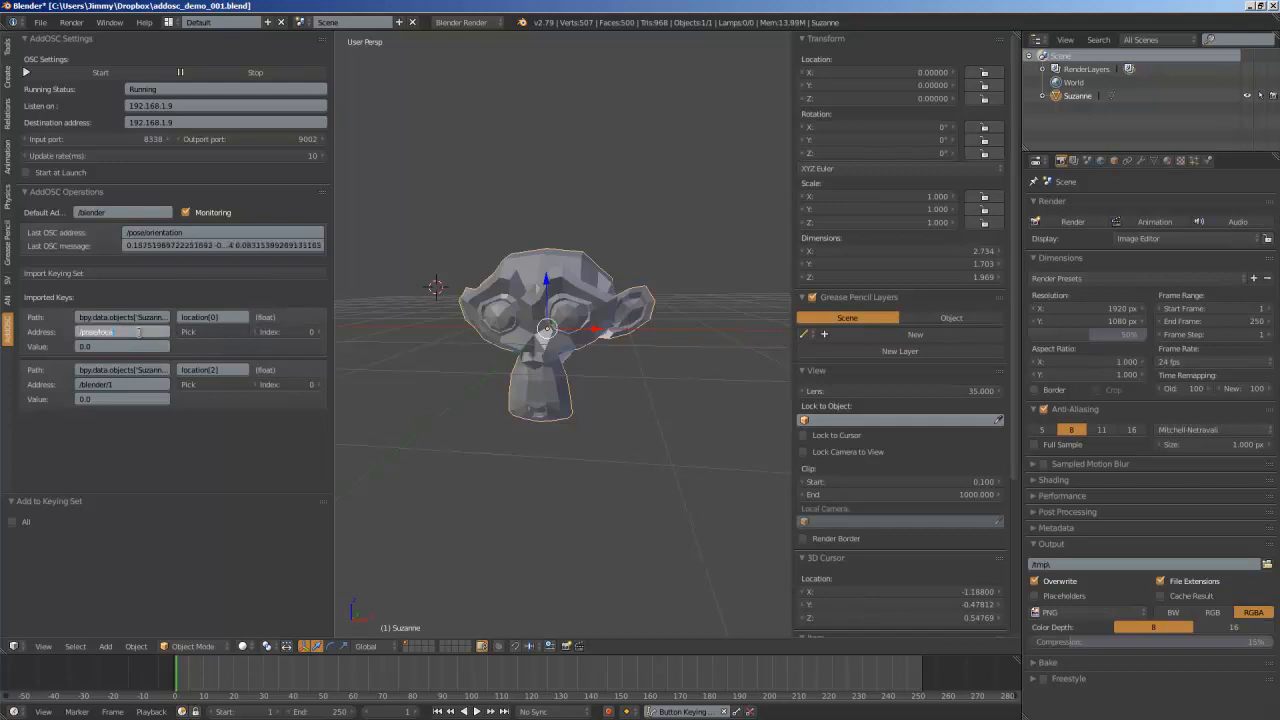
key(ctrl+BackSpace)
text(pos)
text(ition)
key(Return)
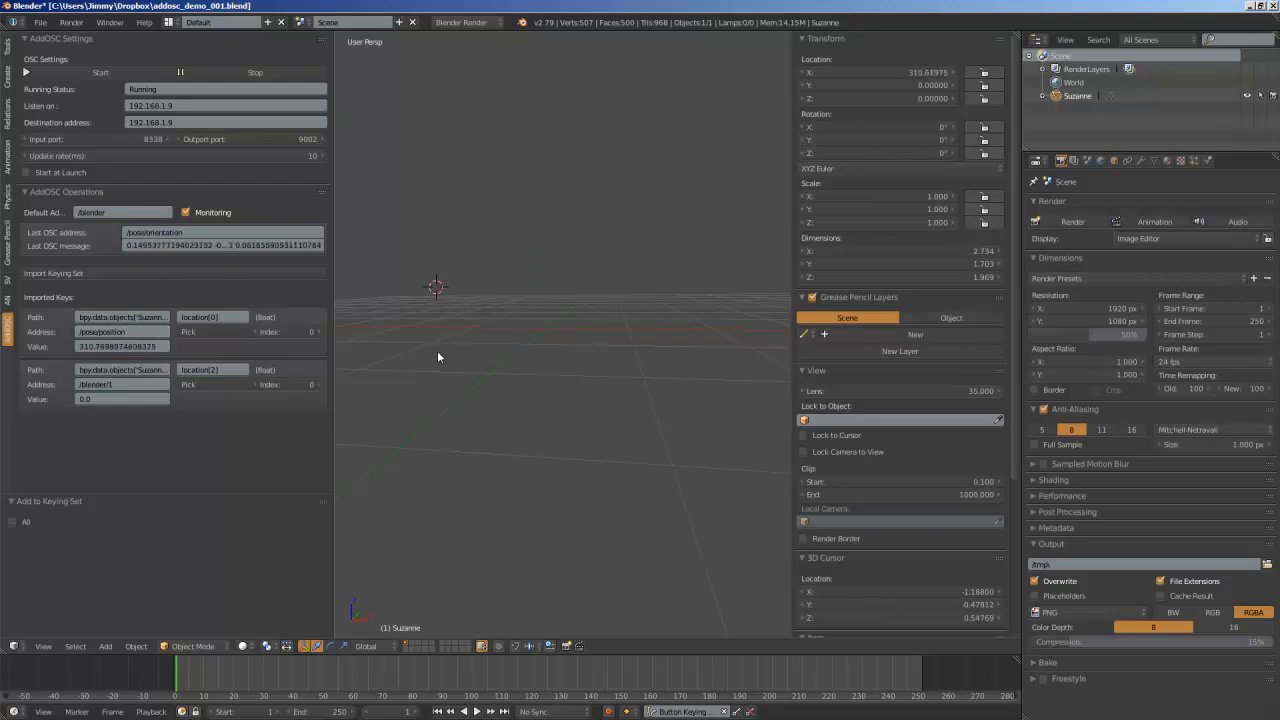
Toggle the viewport properties sidebar and narrow it while watching Suzanne follow the data
click(535, 372)
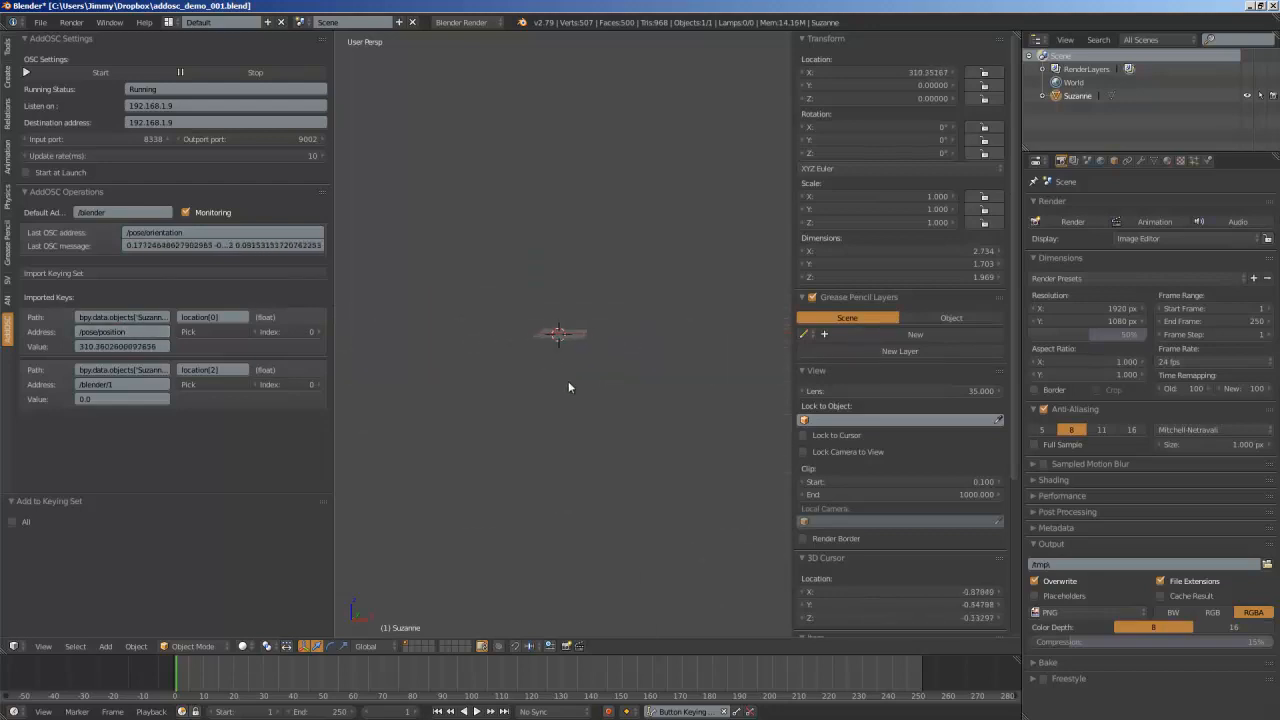
key(n)
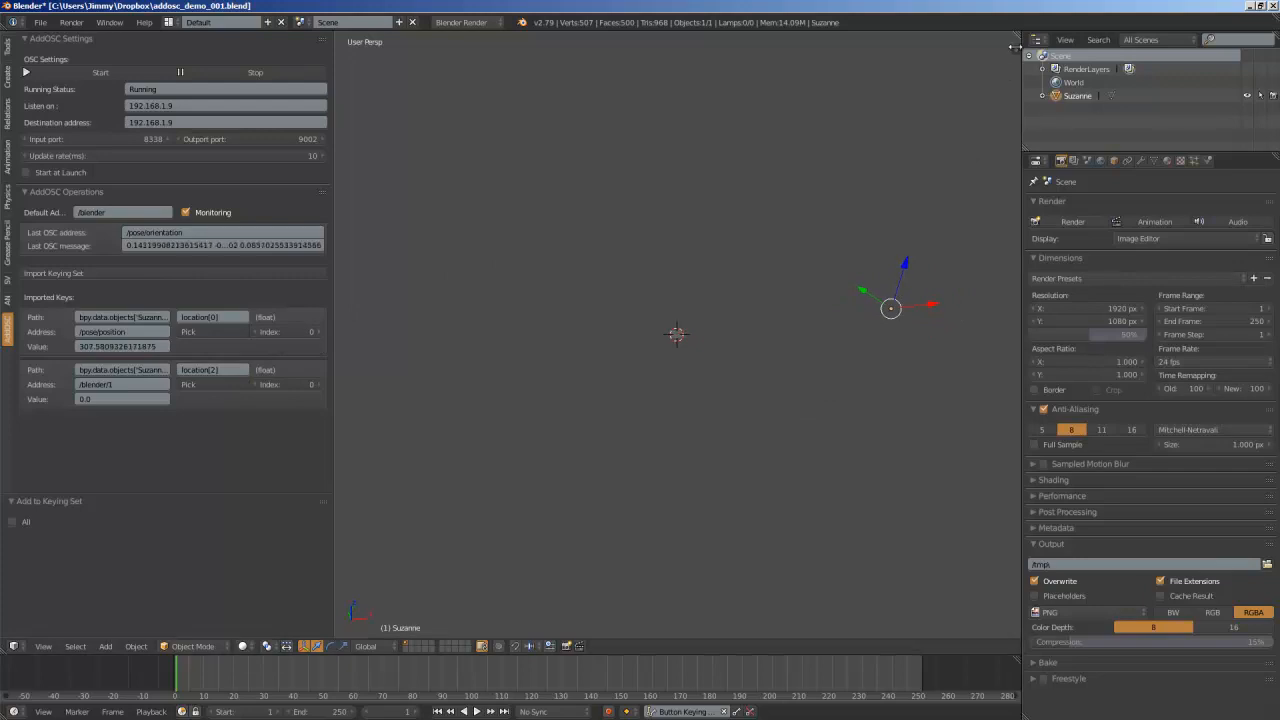
key(n)
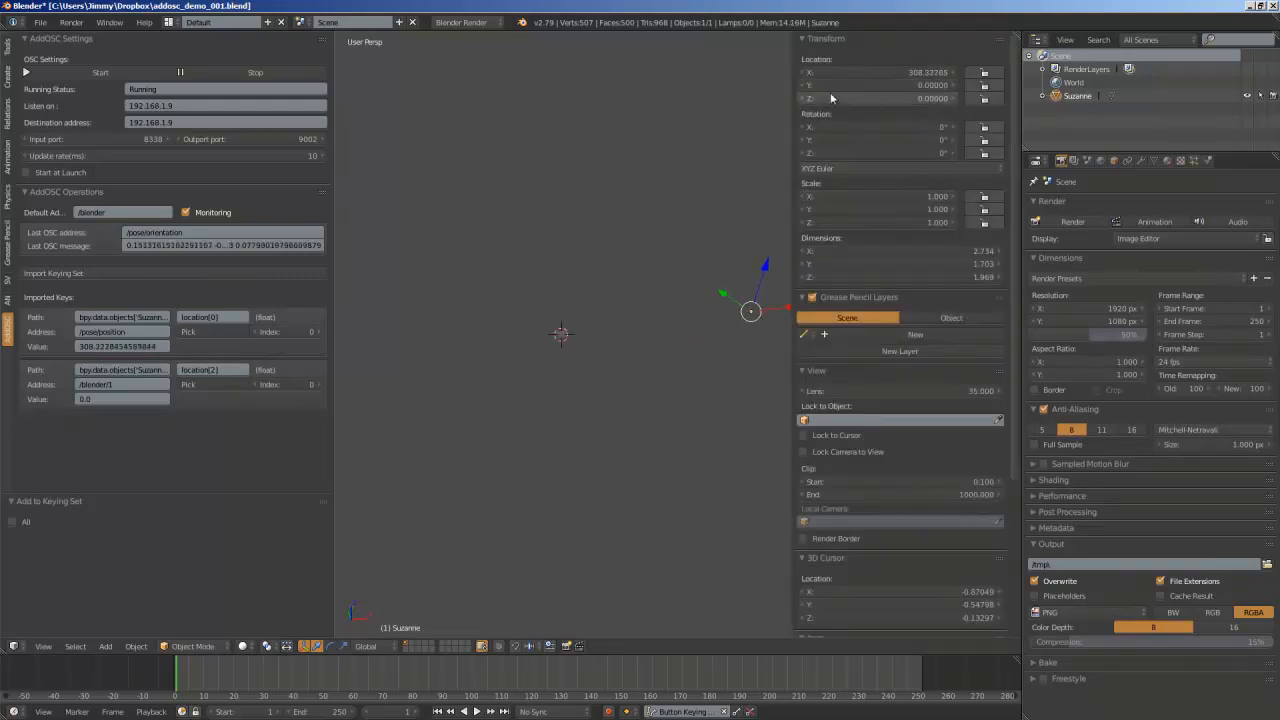
drag(796, 91, 811, 100)
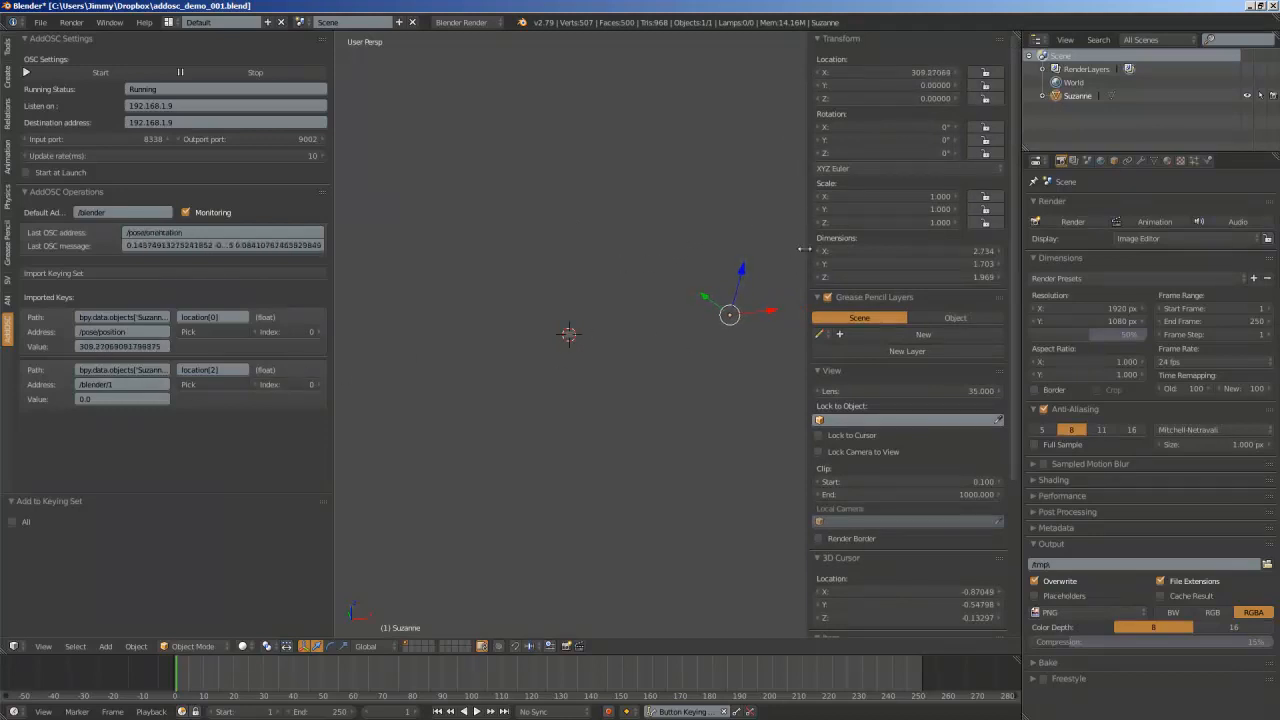
drag(805, 249, 860, 251)
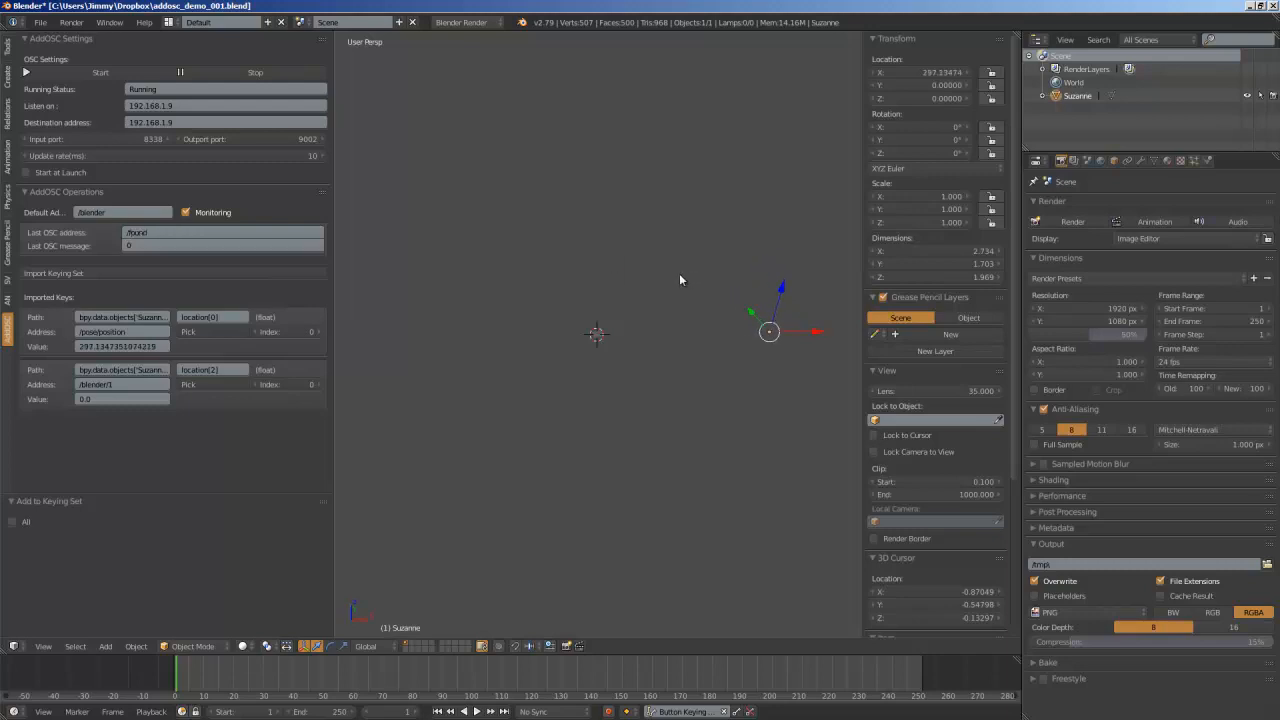
Delete Suzanne and add a plain axes empty cleared to the origin
key(Delete)
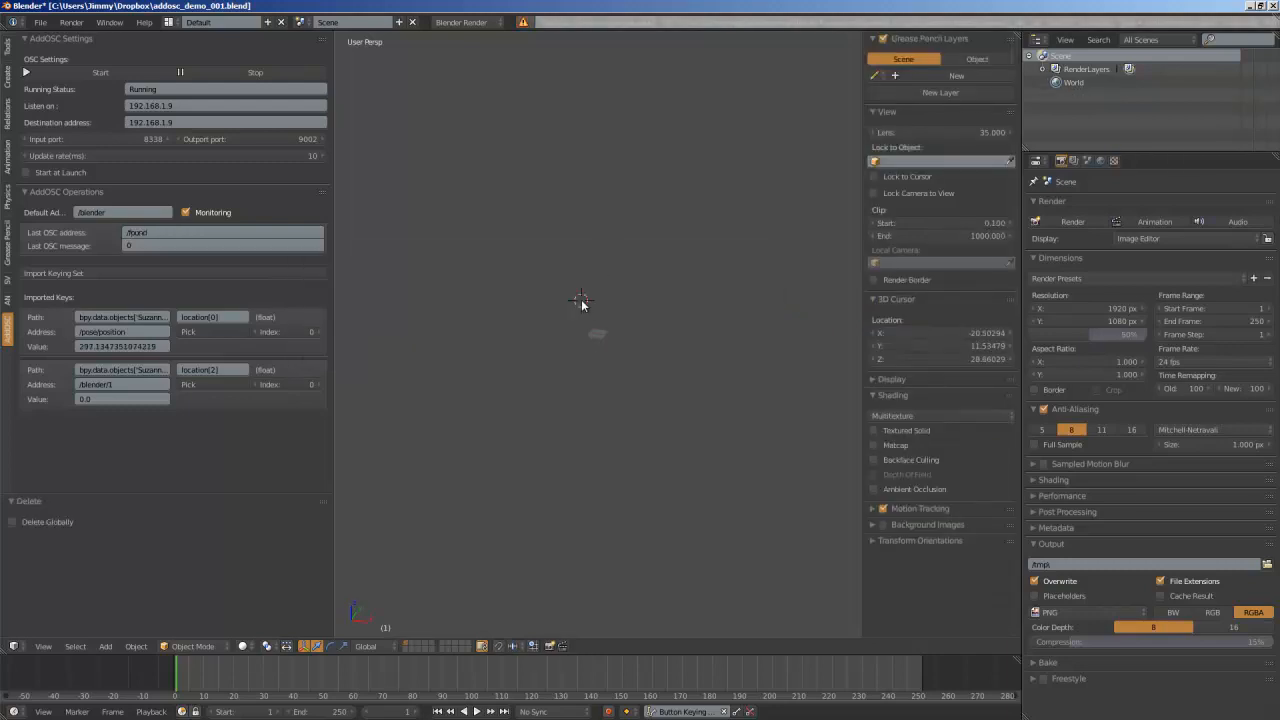
scroll(583, 315, down, 5)
key(shift+a)
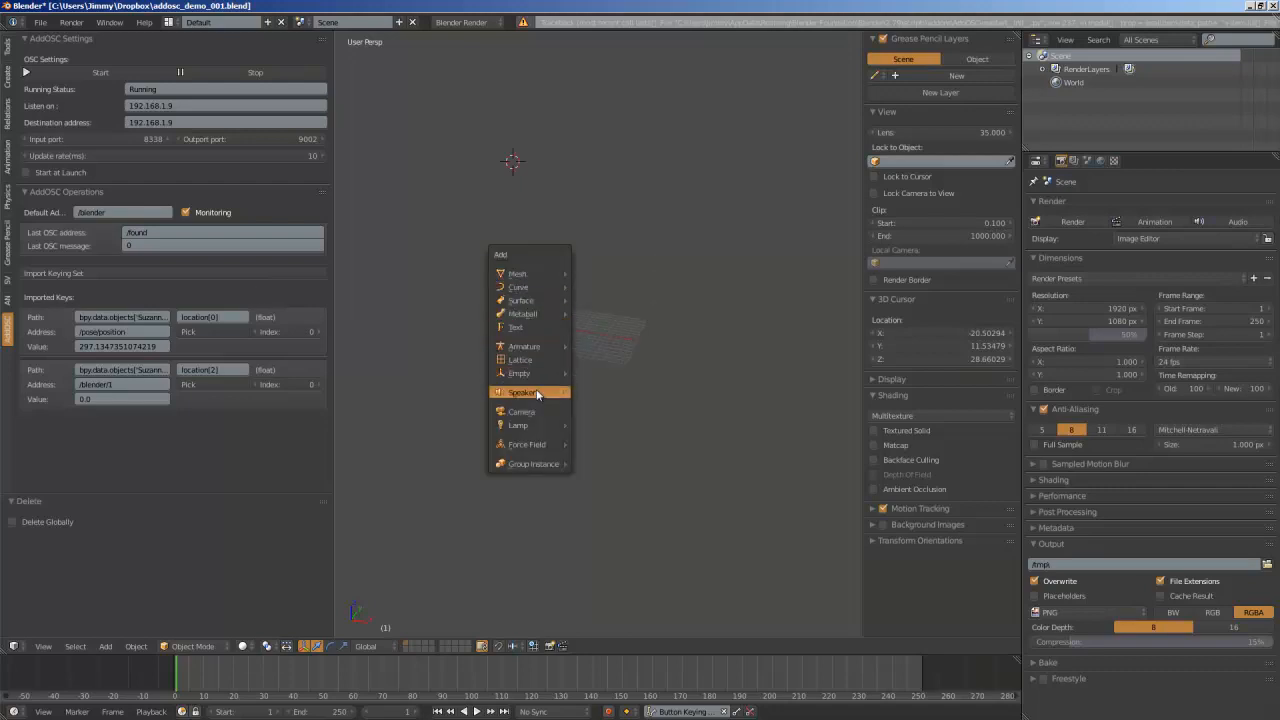
mouse_move(519, 373)
click(608, 372)
scroll(646, 368, up, 5)
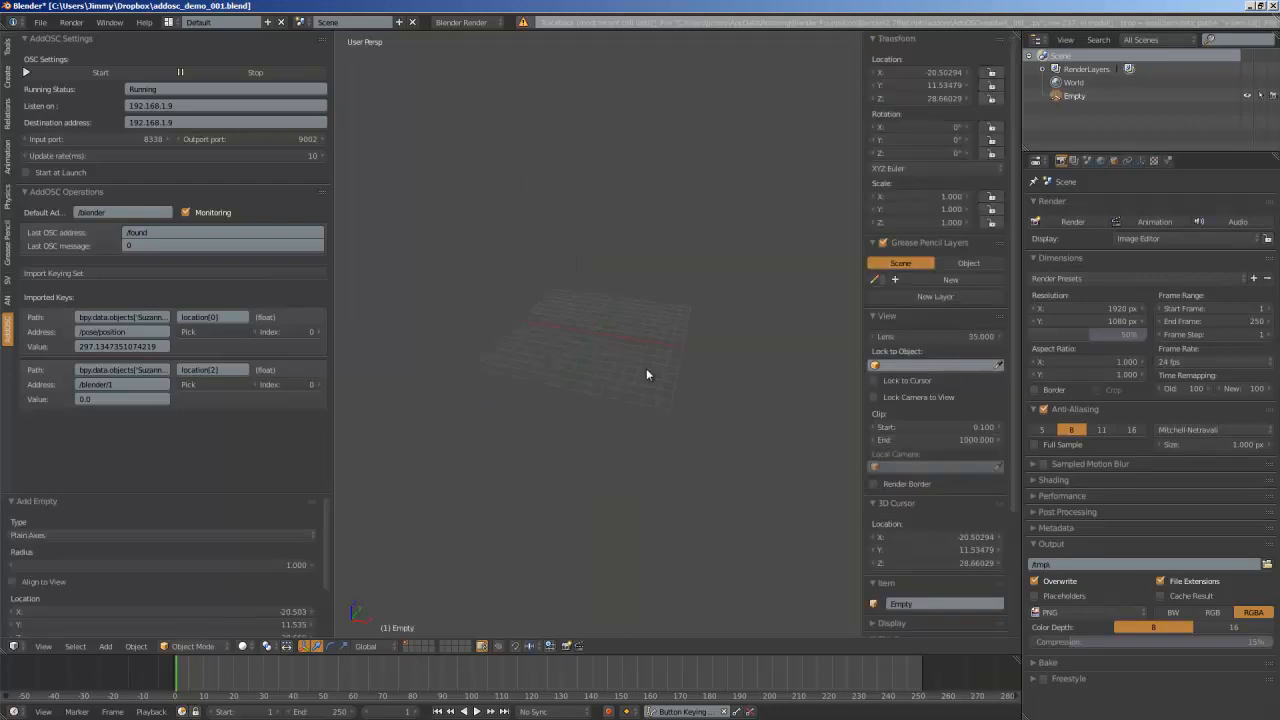
key(alt+g)
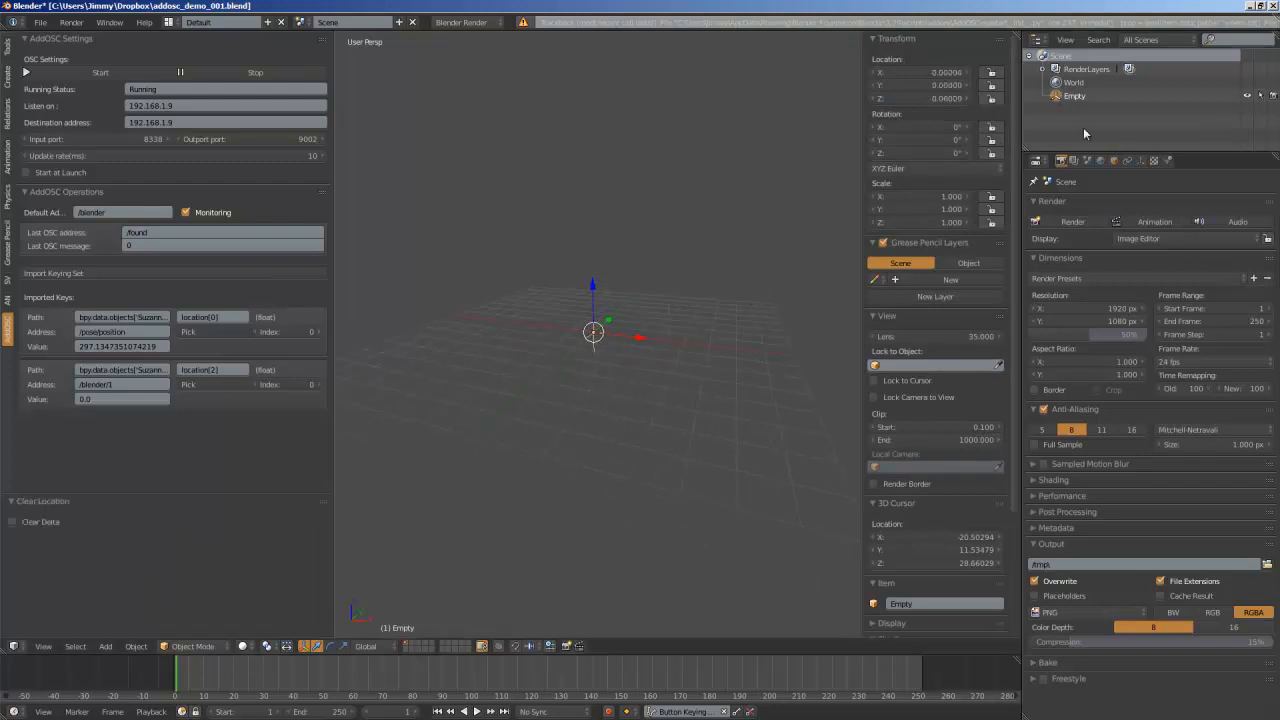
Add the Empty's location, all axes, to the keying set
right_click(917, 80)
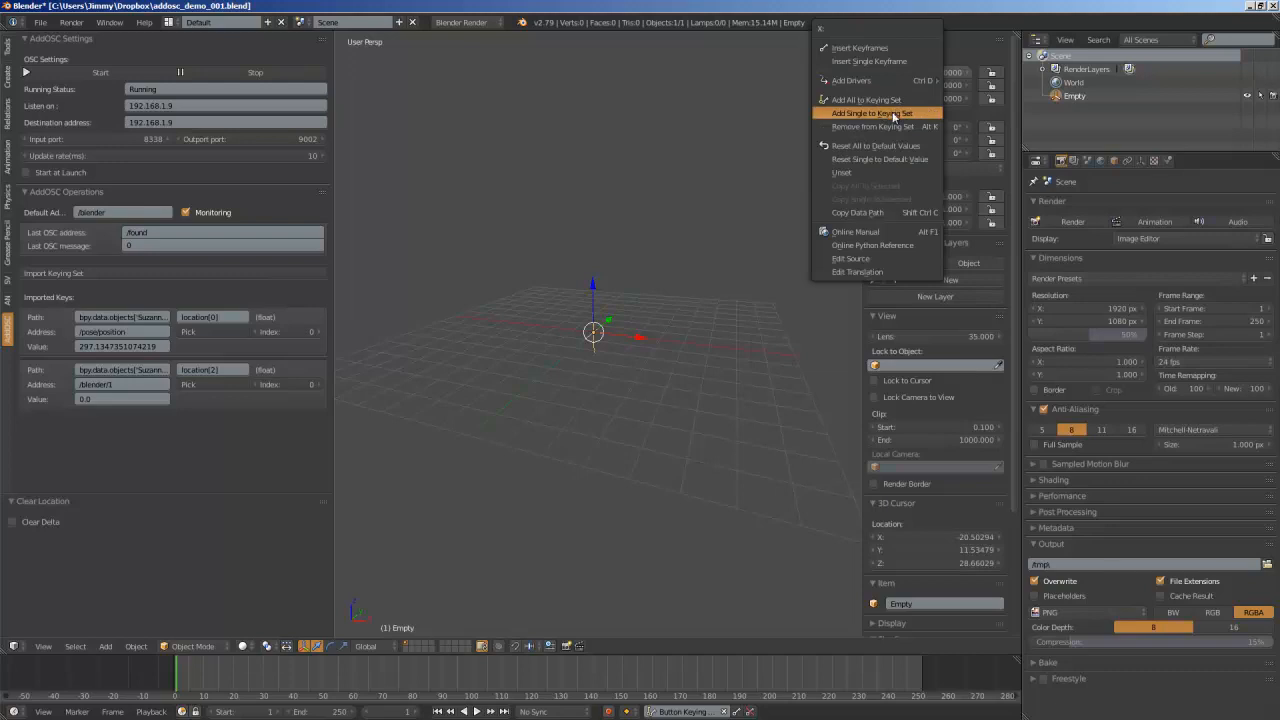
click(896, 112)
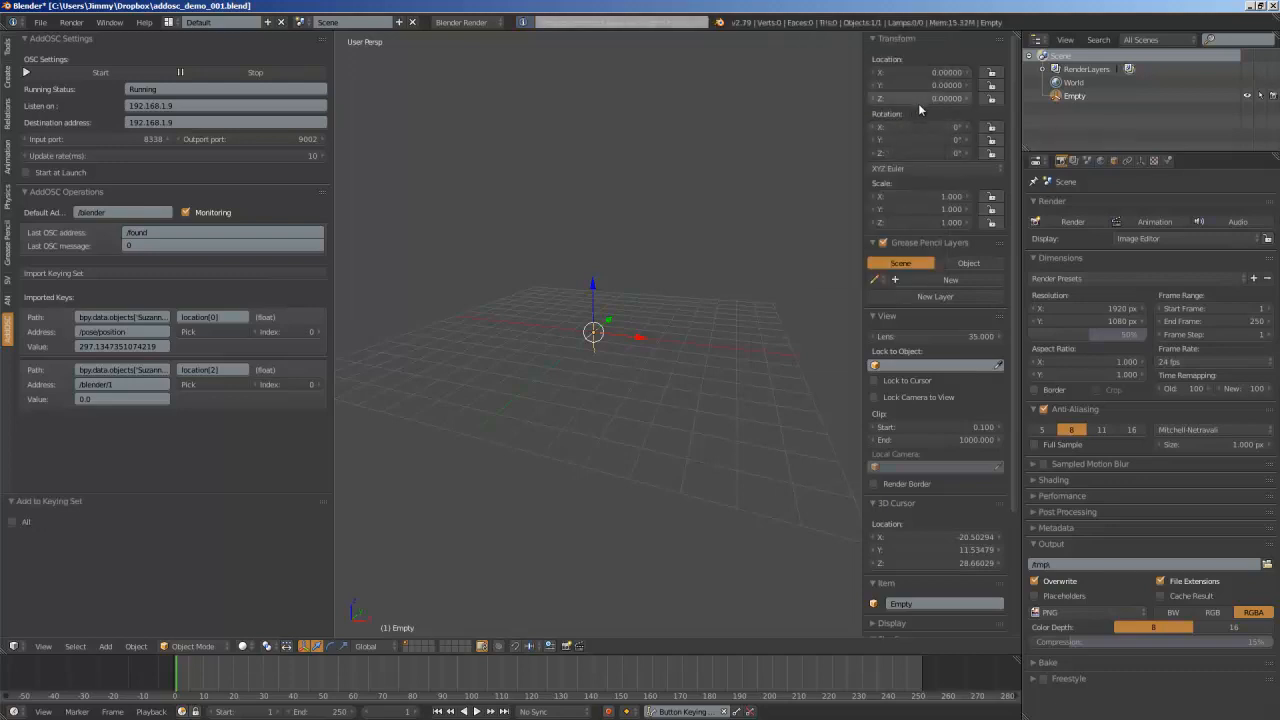
right_click(917, 96)
click(898, 104)
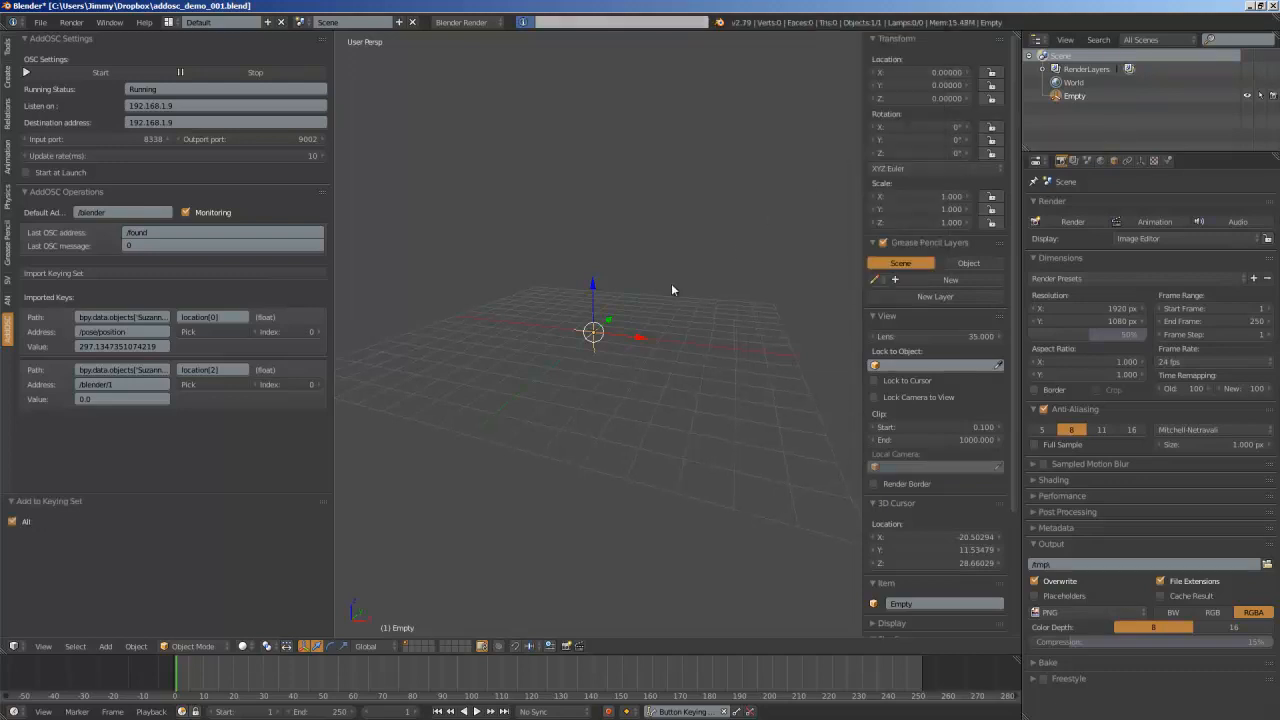
Re-import the keying set as OSC keys so X and Z location map to /blender/2 and /blender/3
click(144, 273)
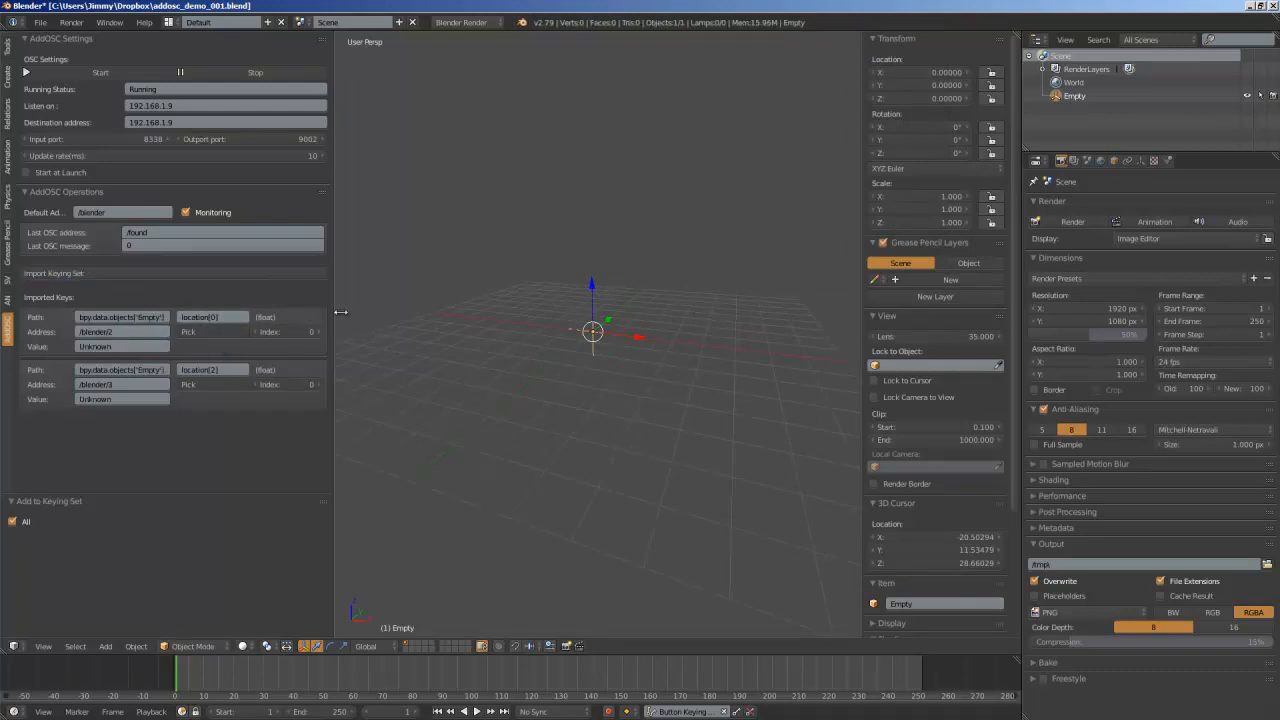
drag(334, 312, 402, 318)
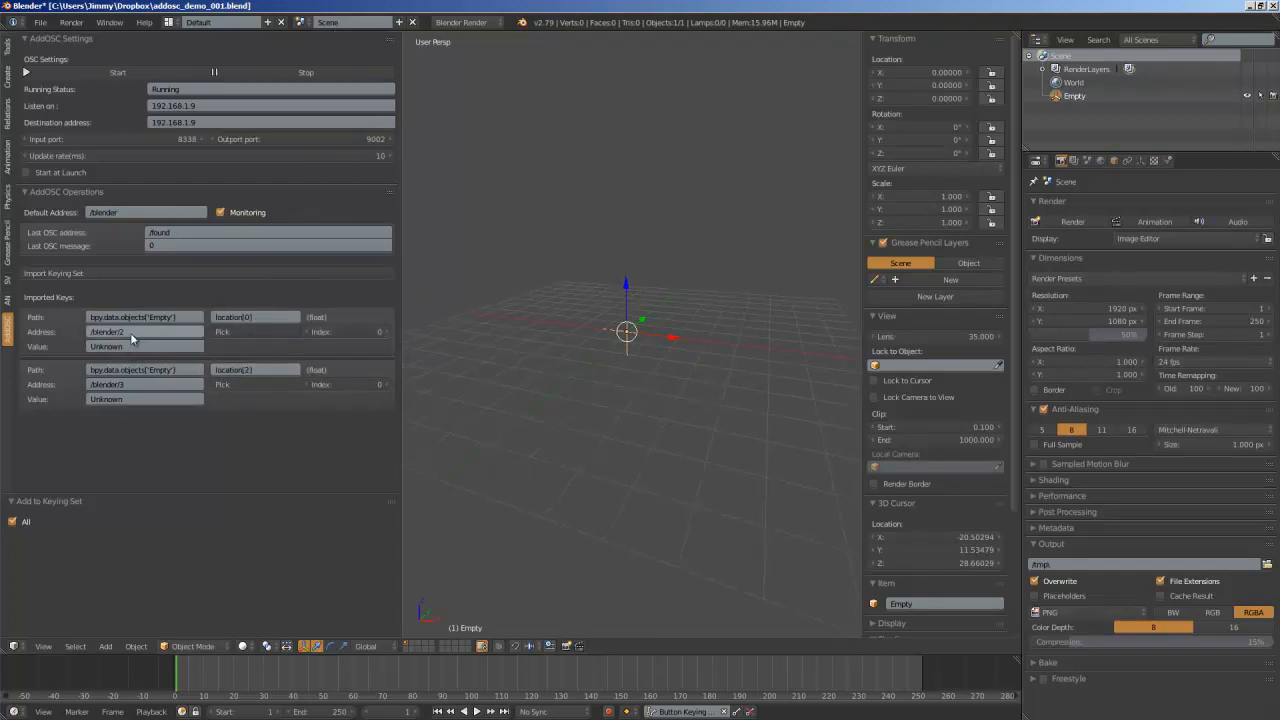
click(1111, 165)
click(1100, 203)
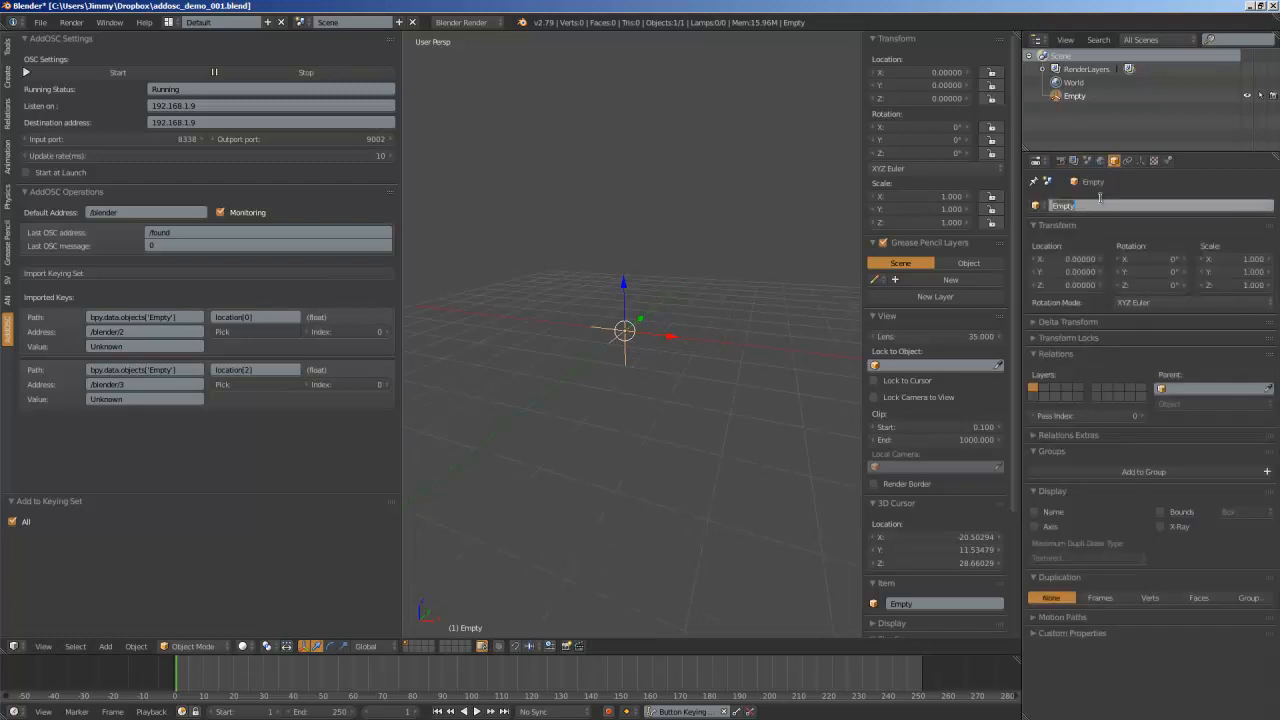
text(pose_position)
key(Return)
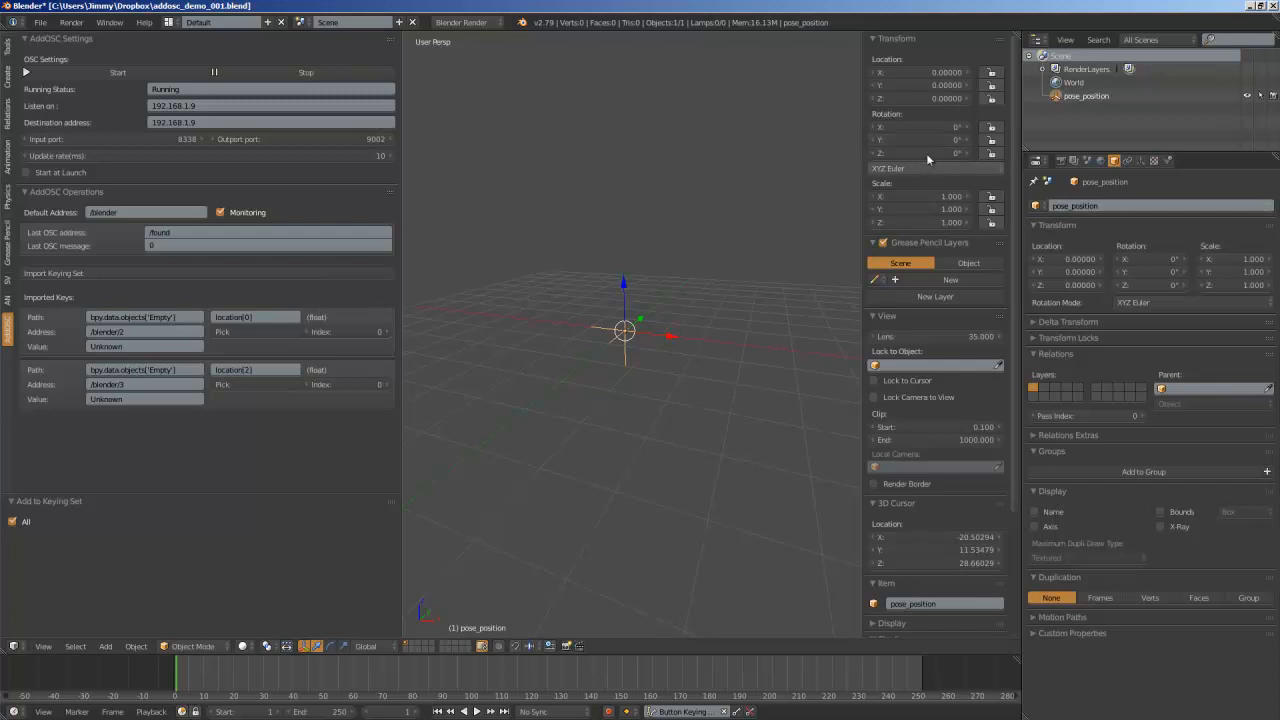
click(89, 273)
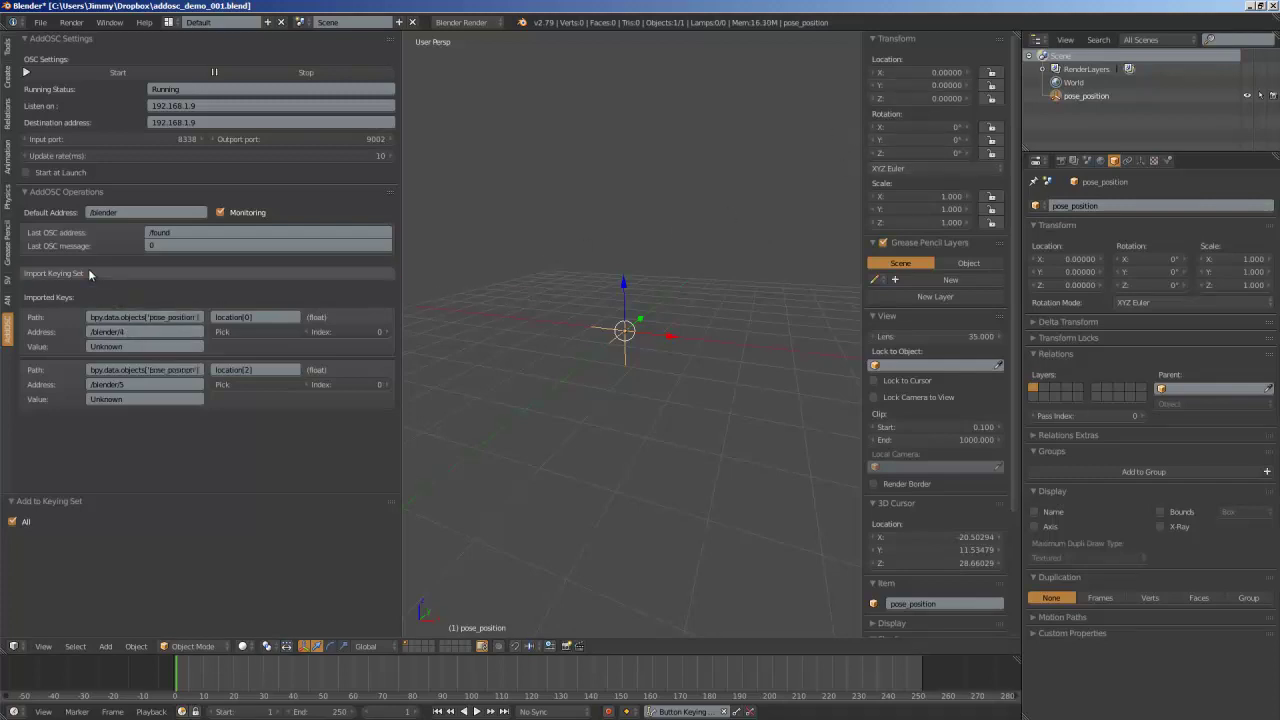
click(122, 346)
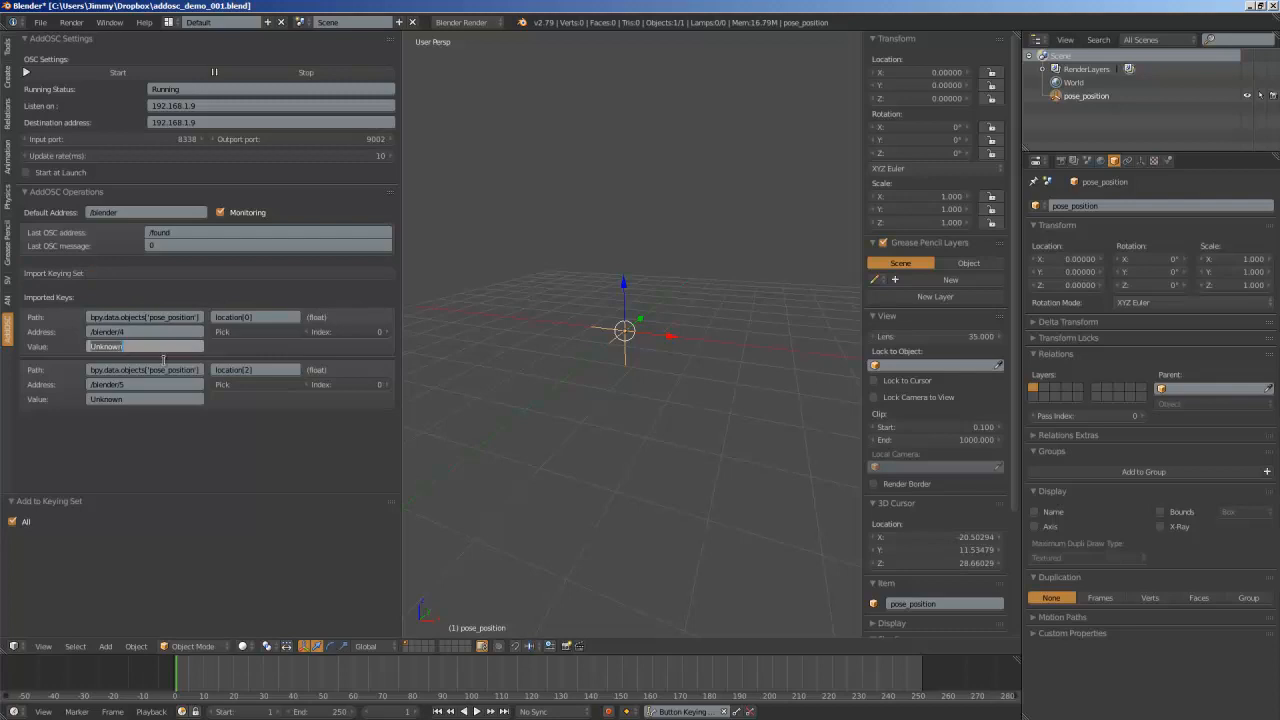
key(Return)
Set both location keys' address to /pose/position, the second reading index 1
click(164, 333)
text(/pose/position)
key(Return)
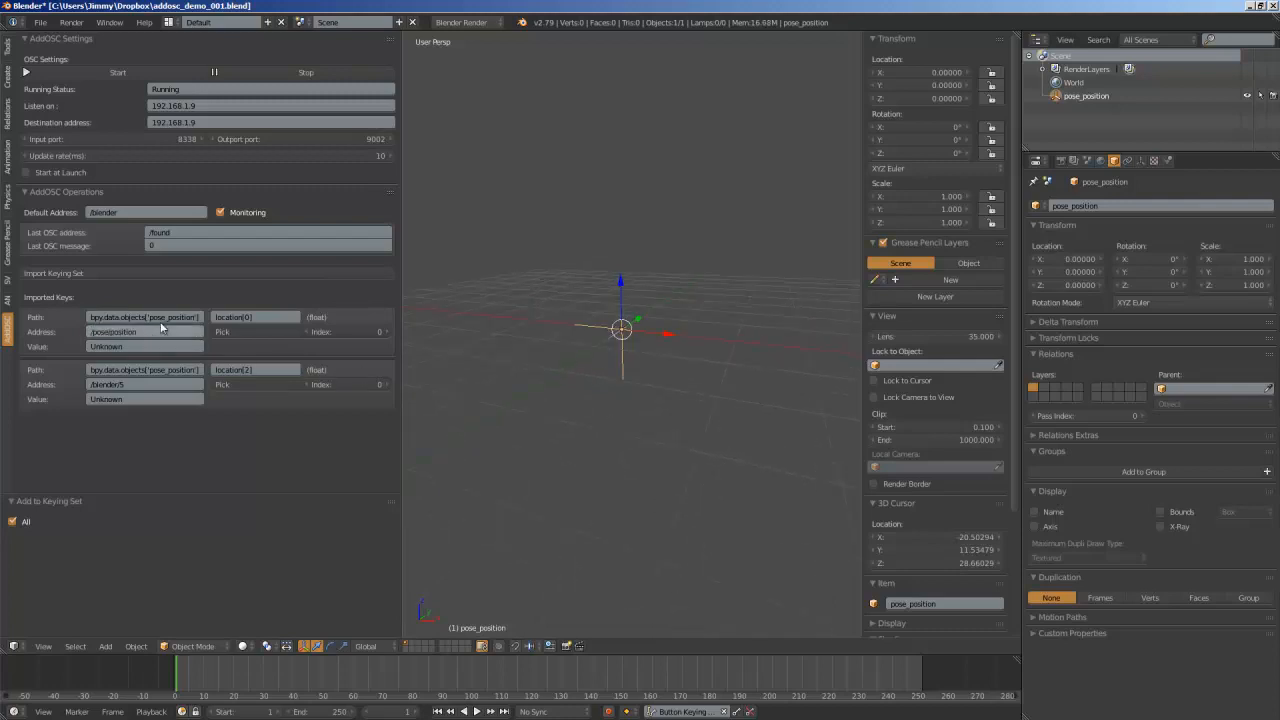
text(/pose/position)
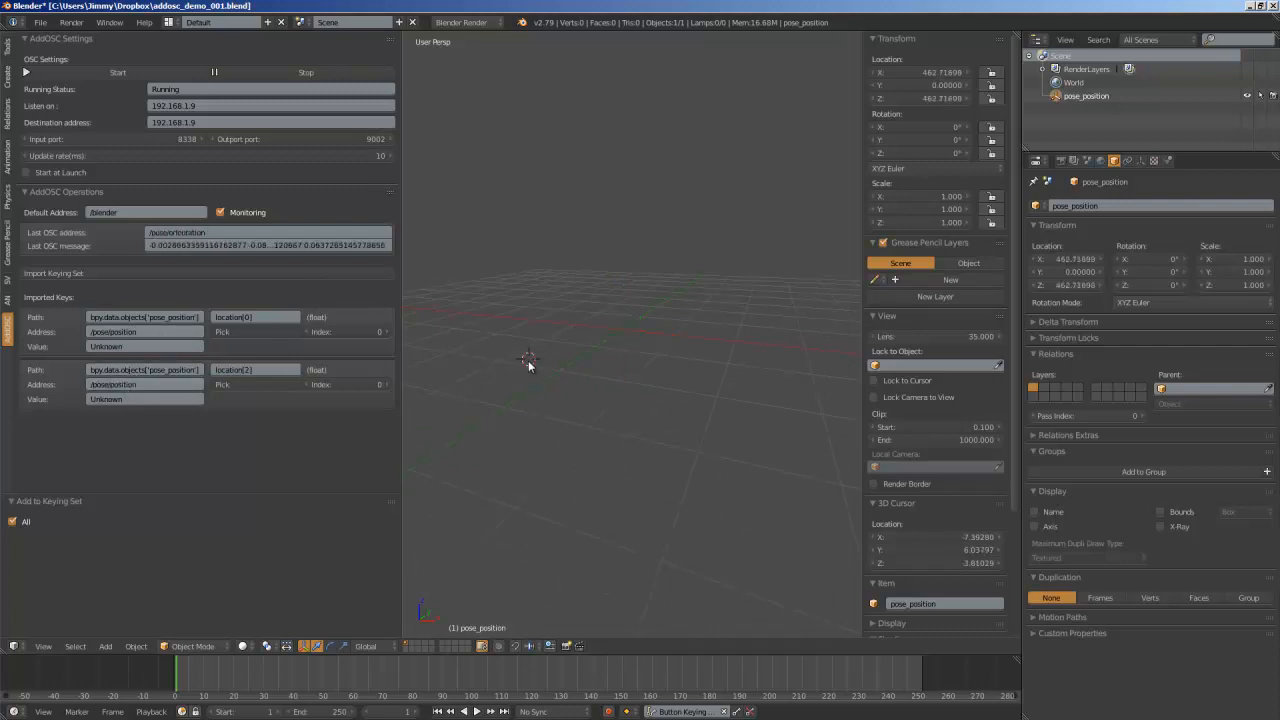
scroll(597, 358, down, 10)
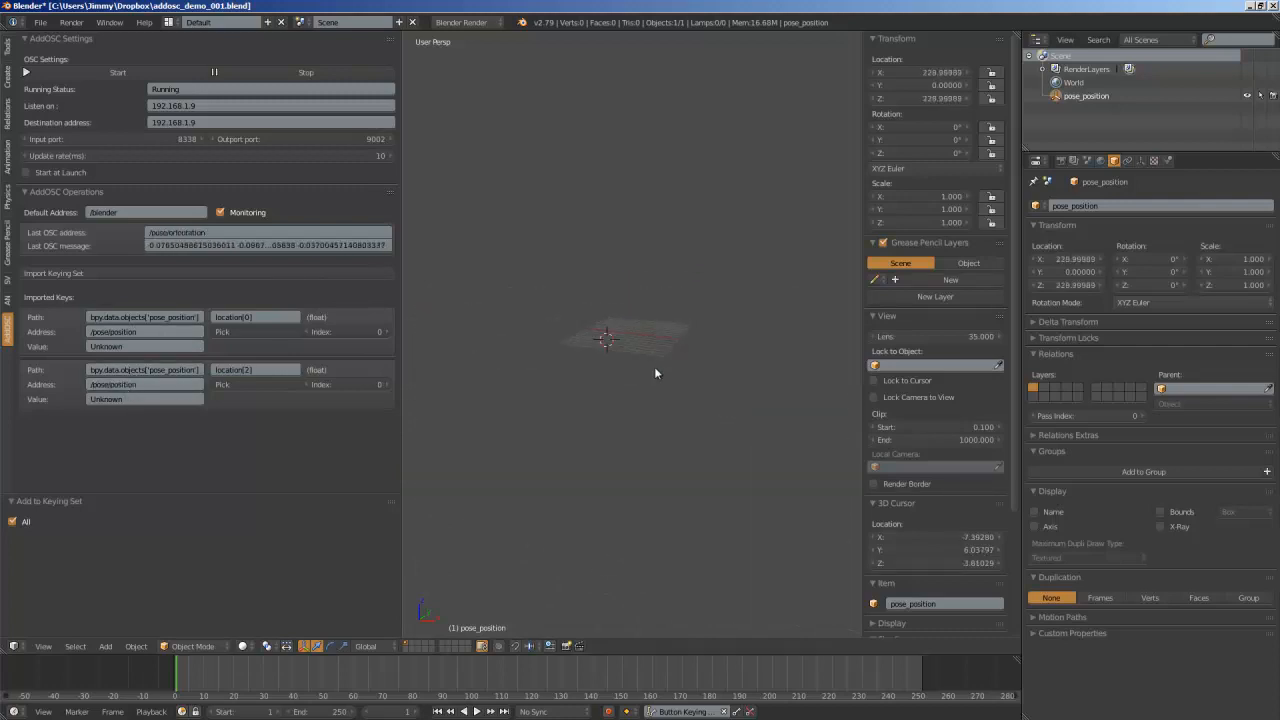
scroll(790, 368, down, 3)
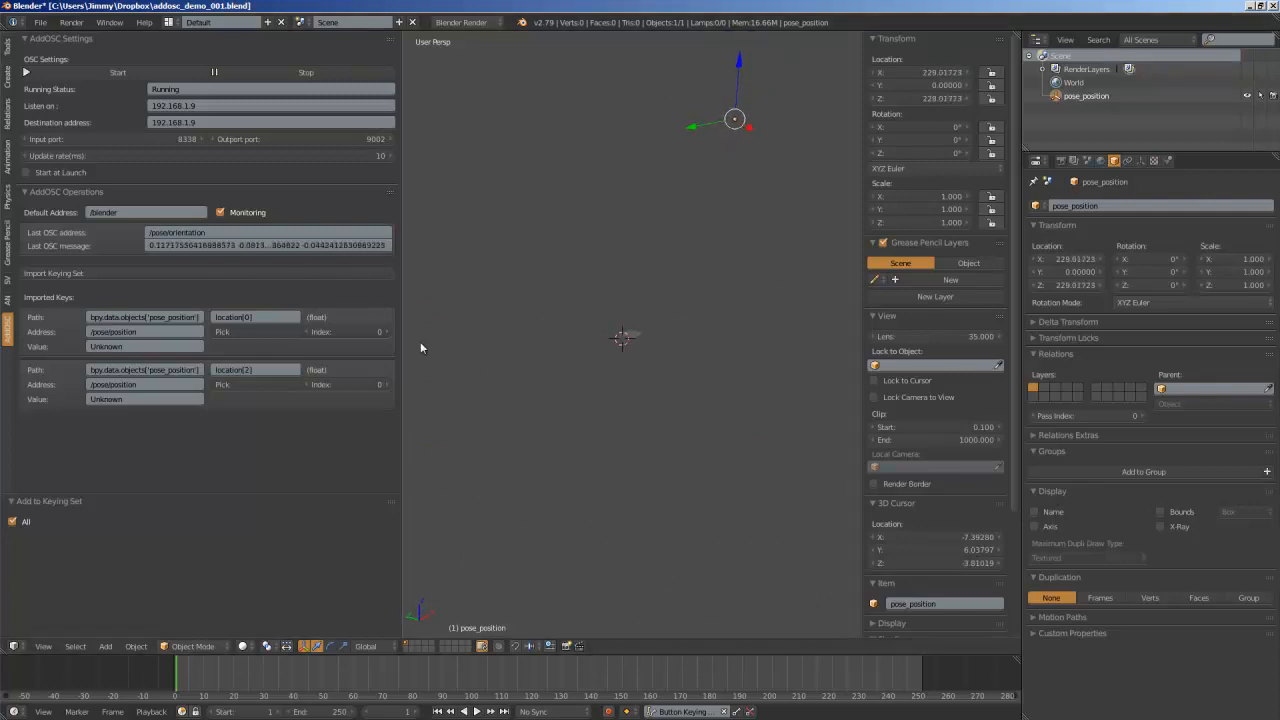
click(383, 388)
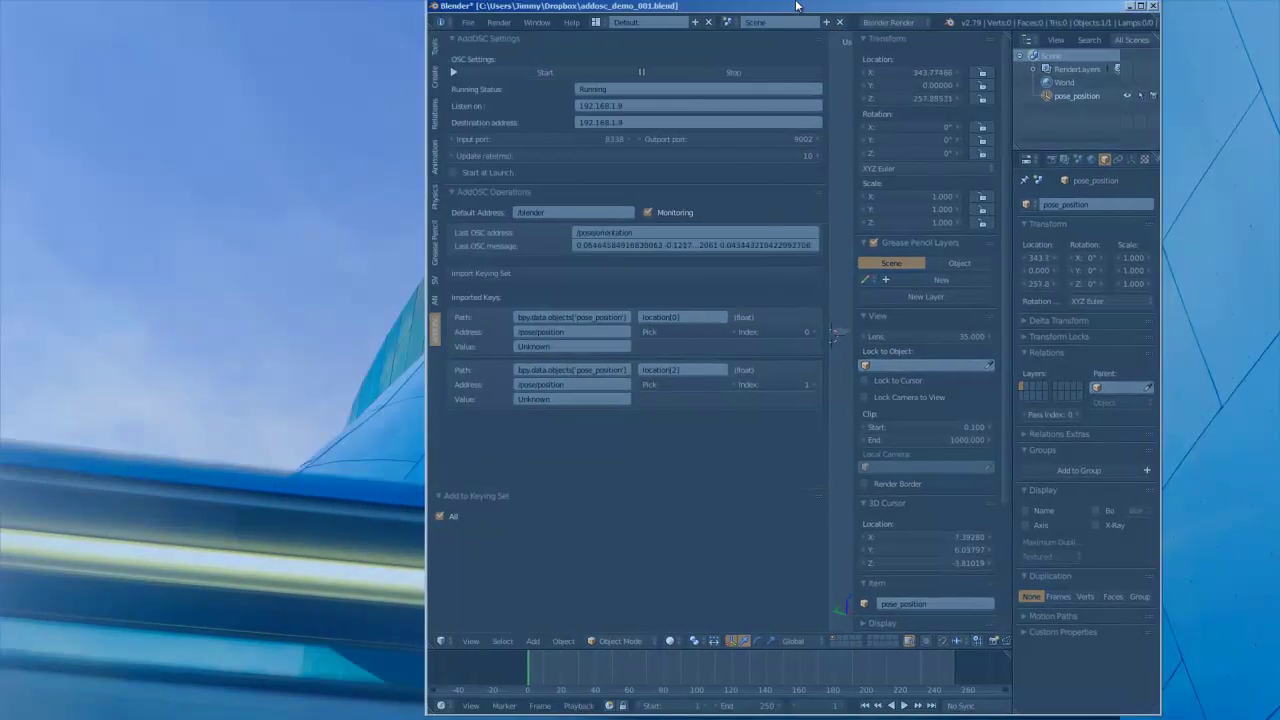
Shift Blender aside to watch the FaceOSC feed drive pose_position's location
drag(797, 6, 838, 38)
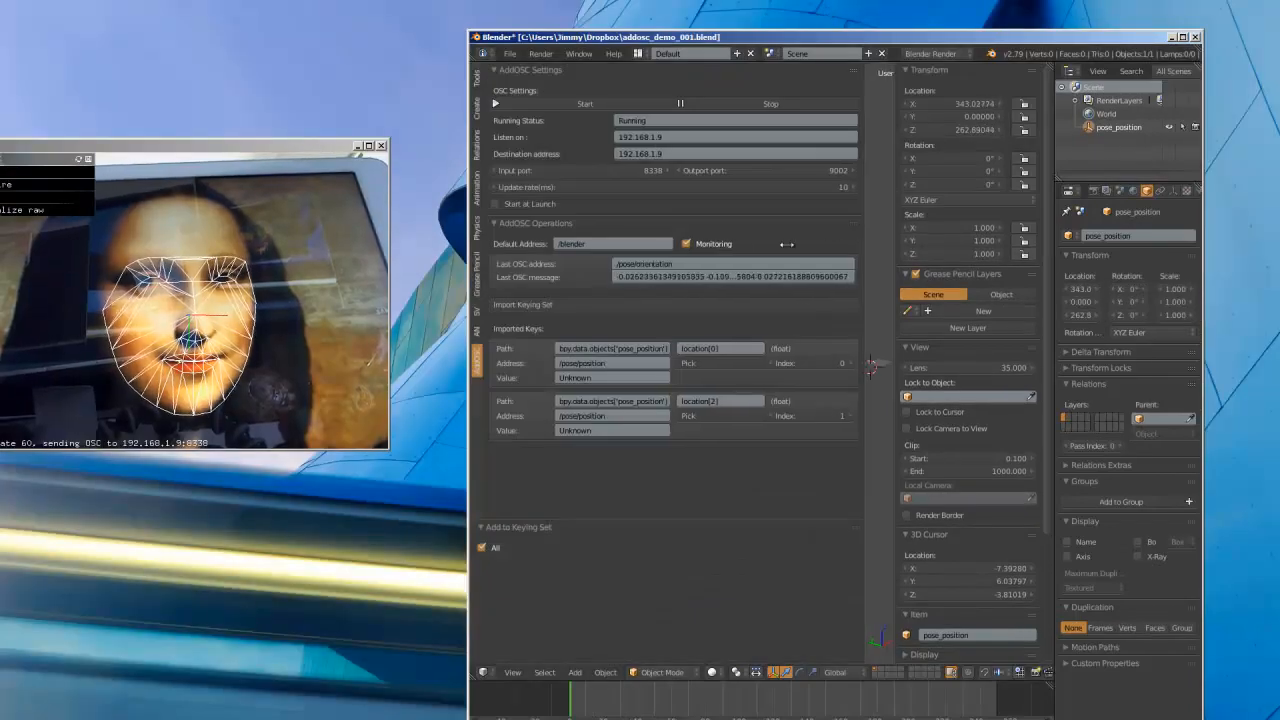
drag(768, 244, 668, 244)
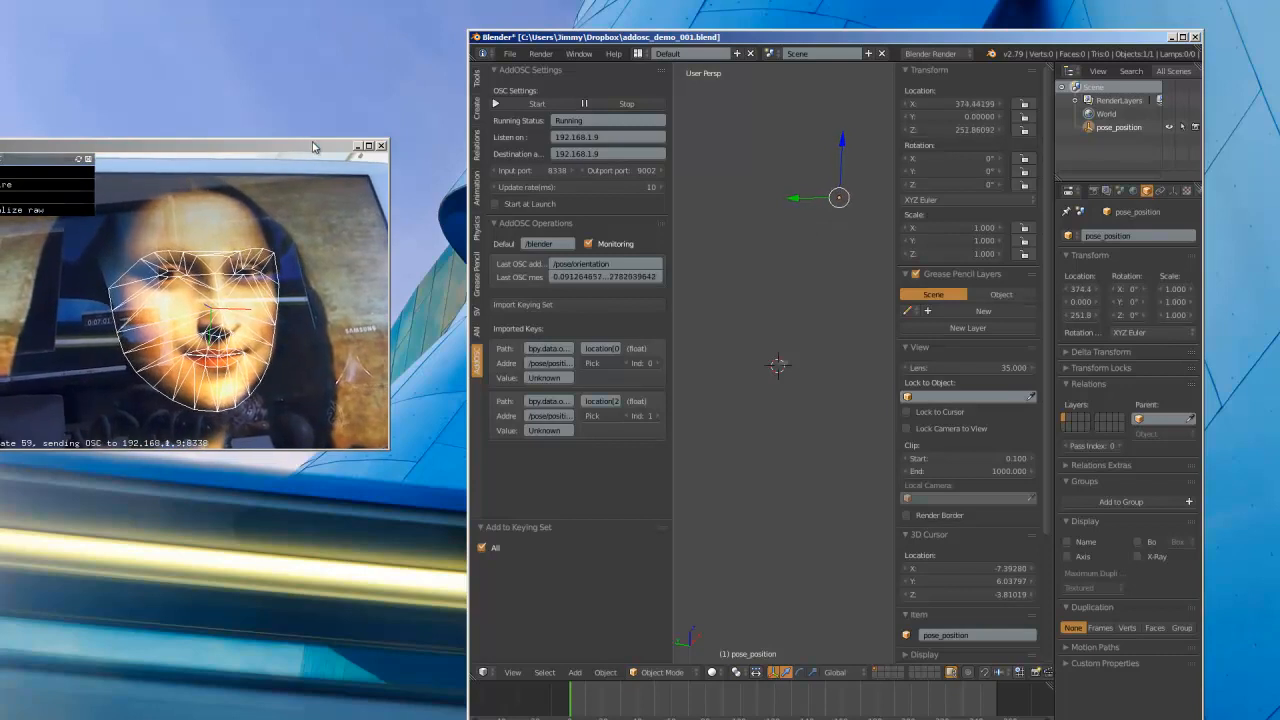
Minimise FaceOSC and maximise Blender to fill the screen
click(357, 146)
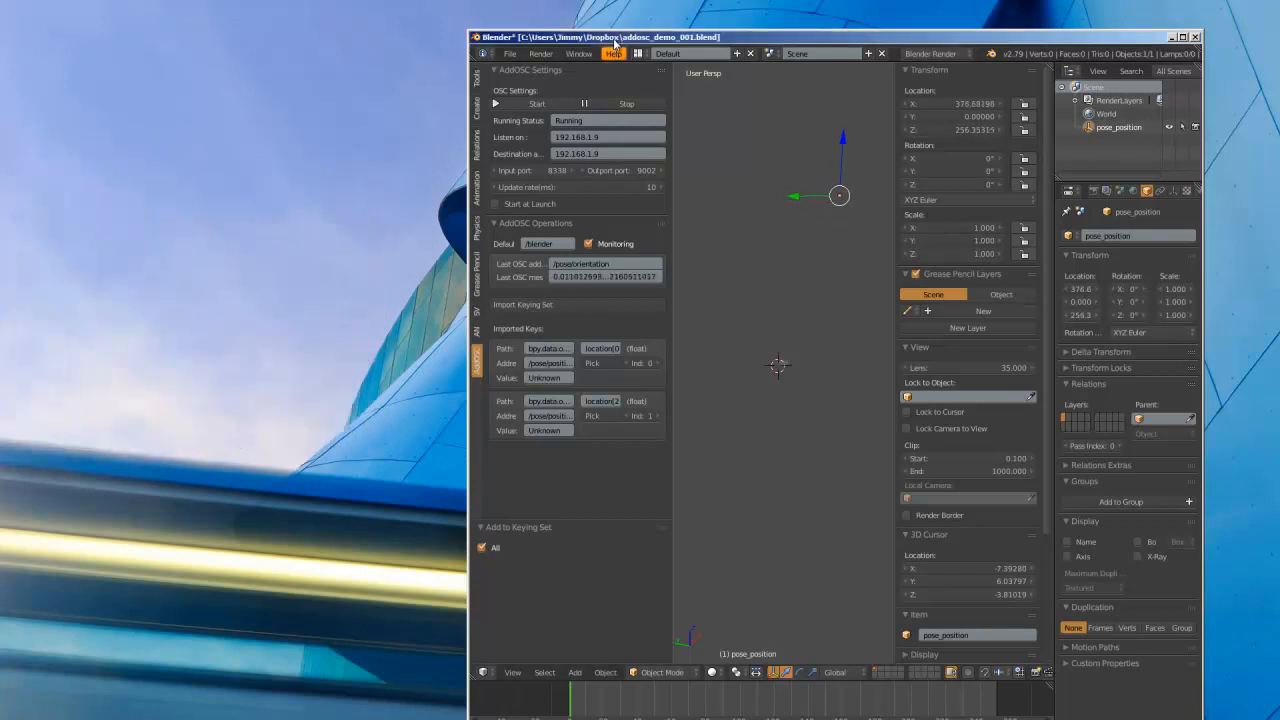
double_click(614, 40)
click(504, 173)
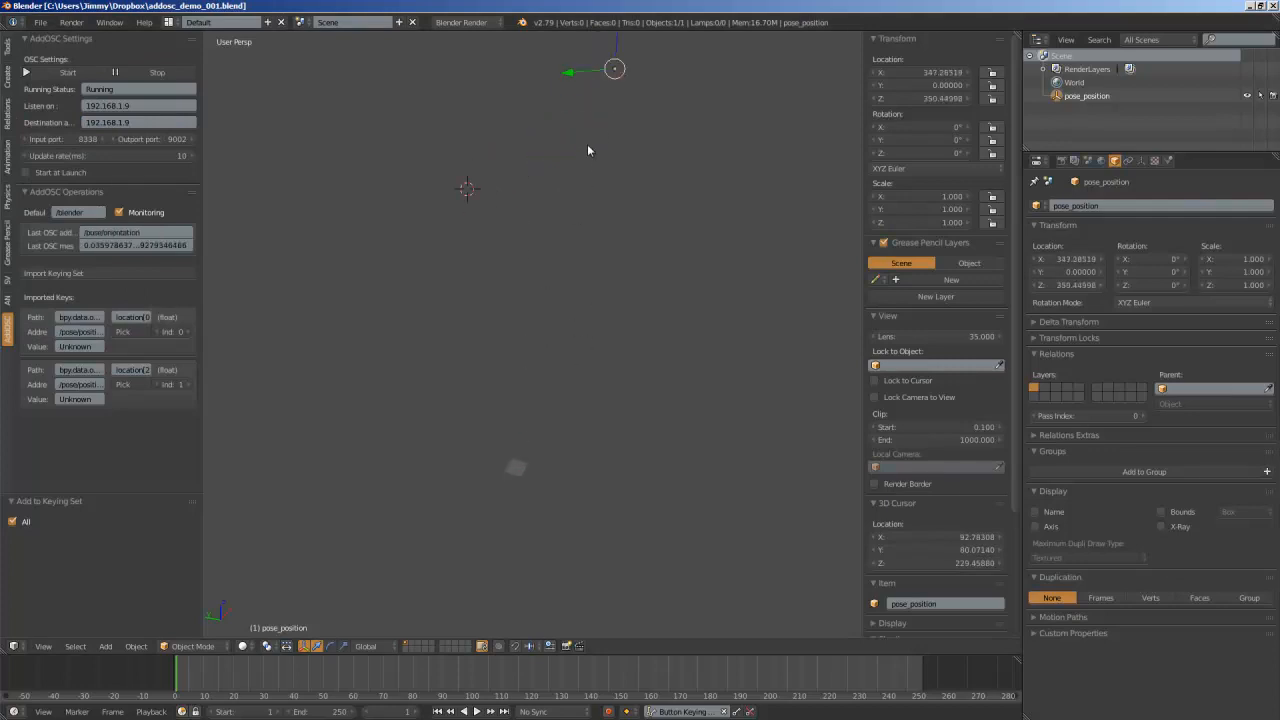
Widen the AddOSC shelf to show full key paths and hide the properties sidebar (N)
mouse_move(586, 156)
middle_down()
mouse_move(591, 187)
mouse_move(586, 94)
middle_up()
drag(204, 238, 345, 238)
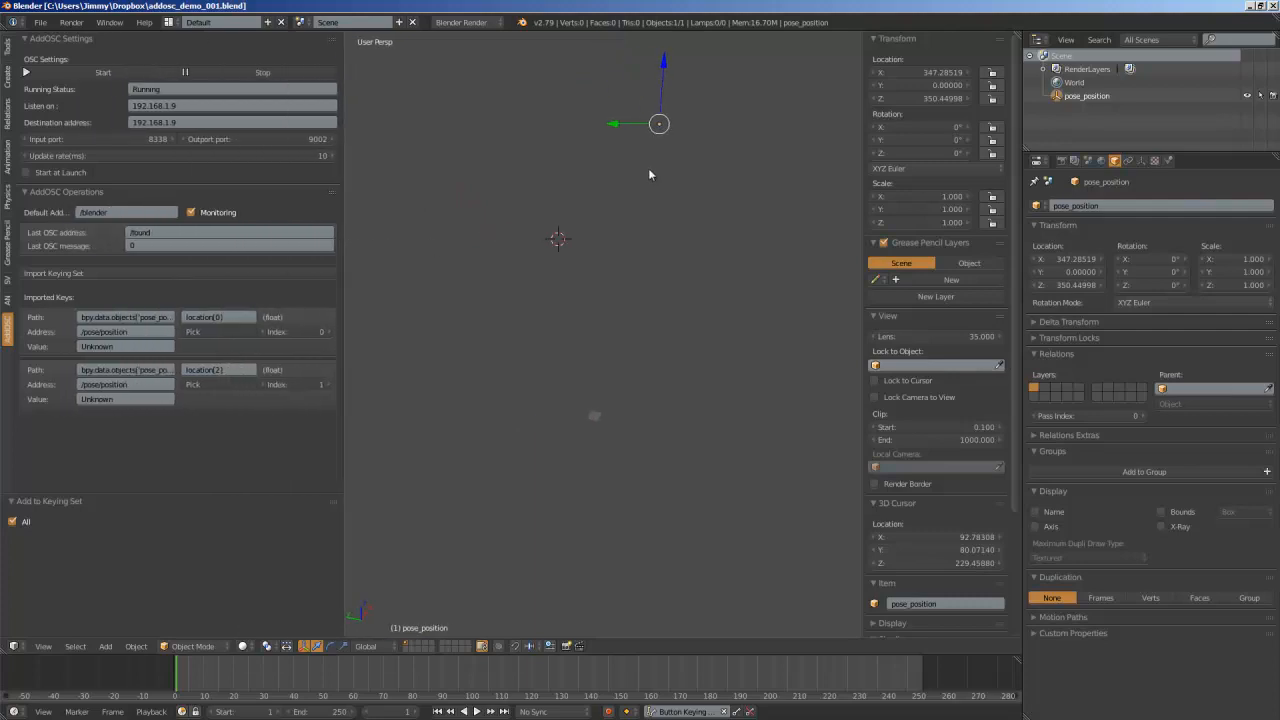
mouse_move(649, 180)
middle_down()
mouse_move(829, 149)
mouse_move(723, 163)
mouse_move(594, 252)
middle_up()
key(n)
Switch to the Compositing layout, create a new node tree and join the image area into the 3D view
click(169, 22)
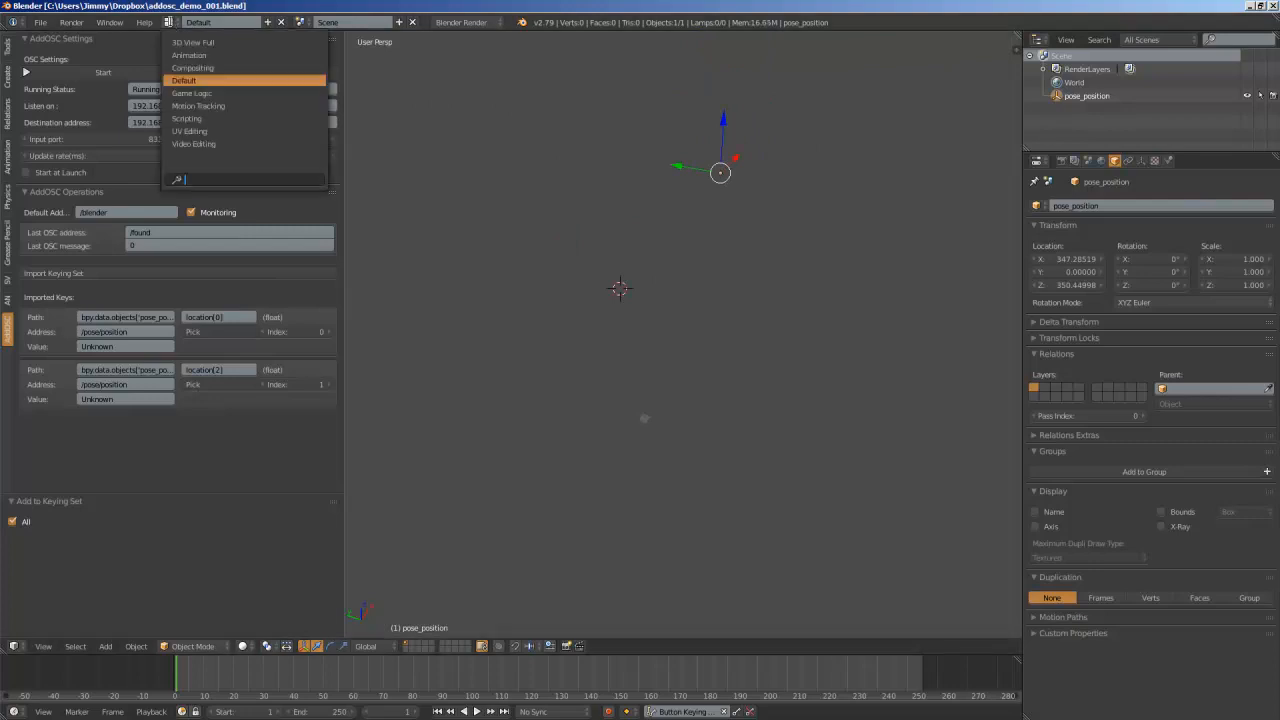
click(192, 68)
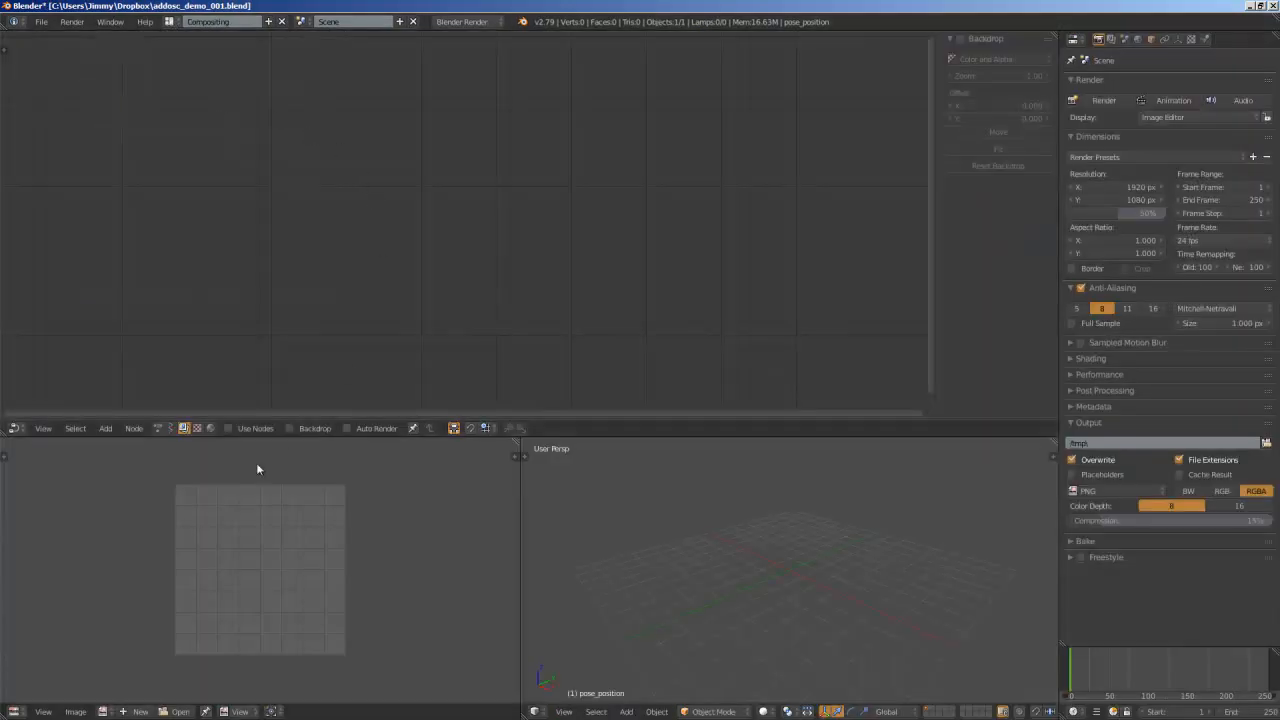
click(272, 429)
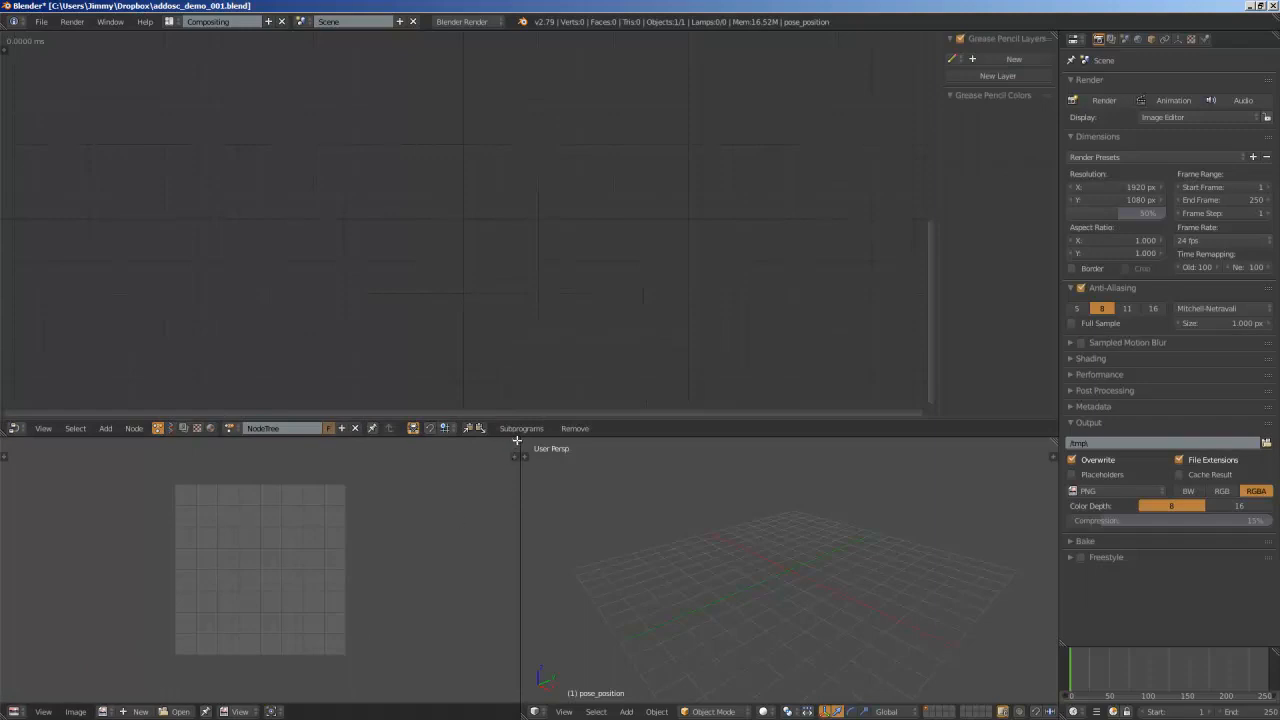
drag(513, 447, 375, 510)
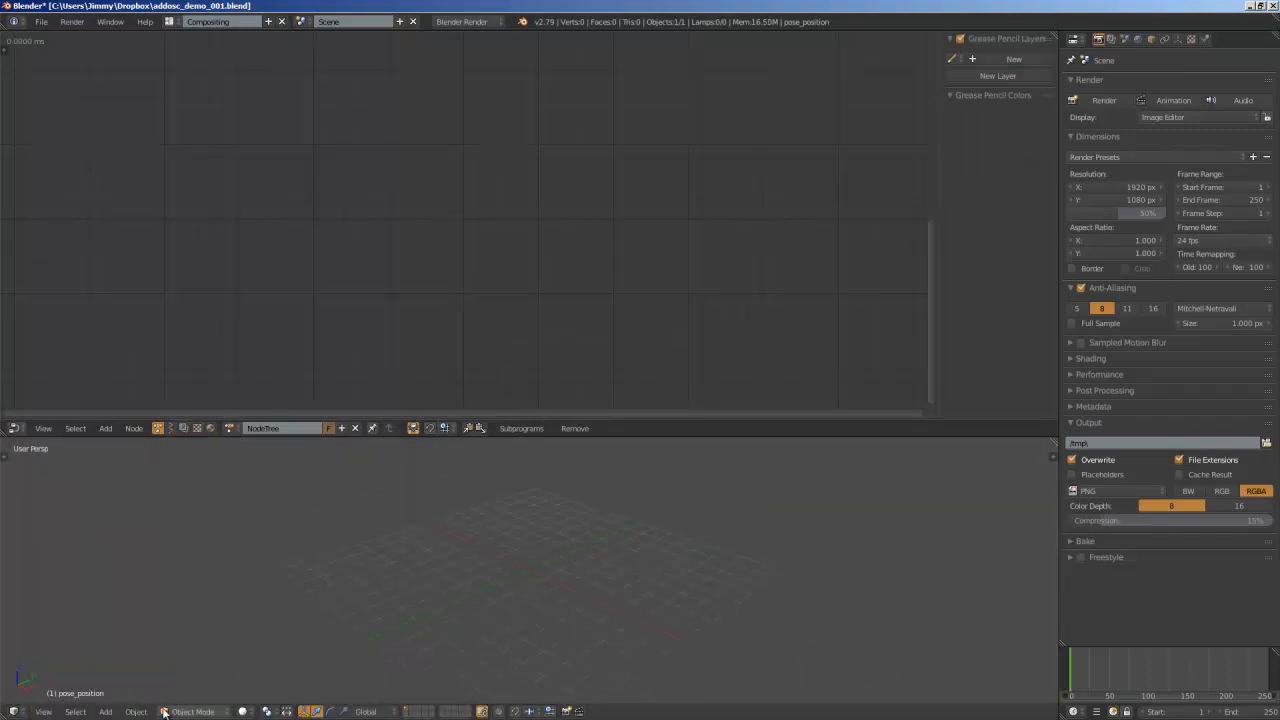
scroll(464, 565, down, 5)
middle_drag(483, 563, 245, 629)
Show the AddOSC settings in the viewport's tool shelf and save the blend file
click(5, 457)
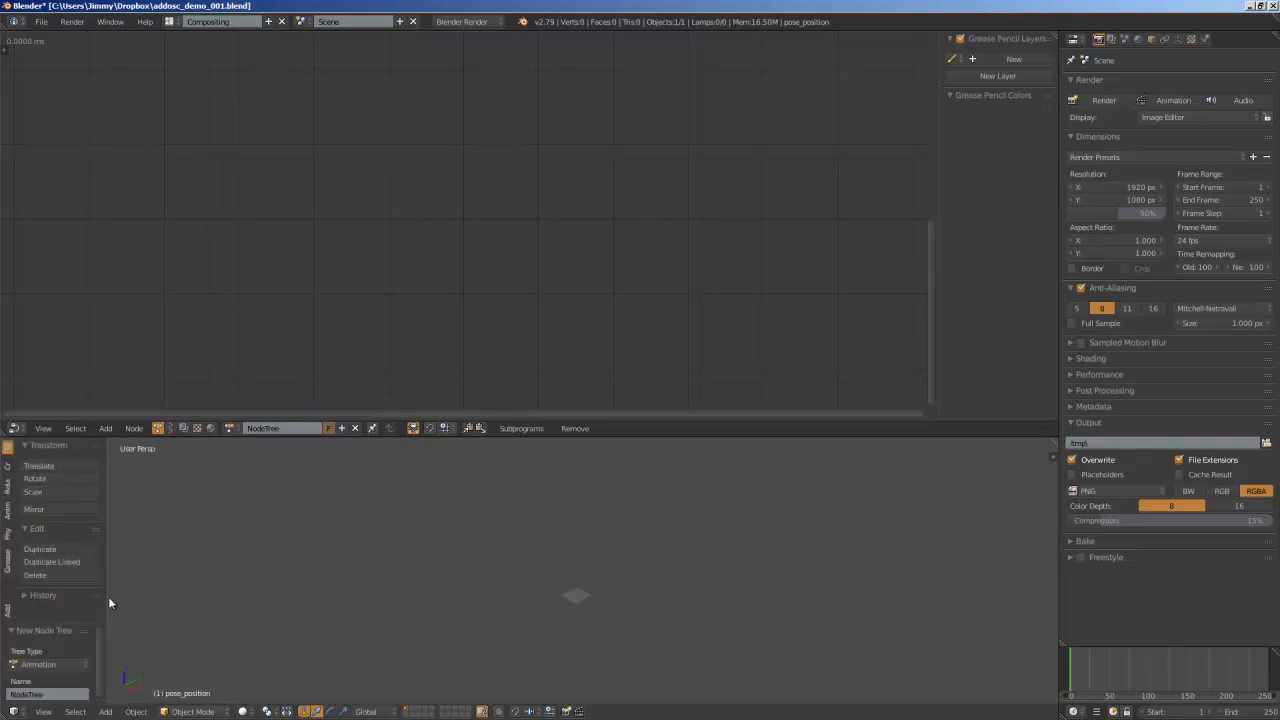
click(9, 610)
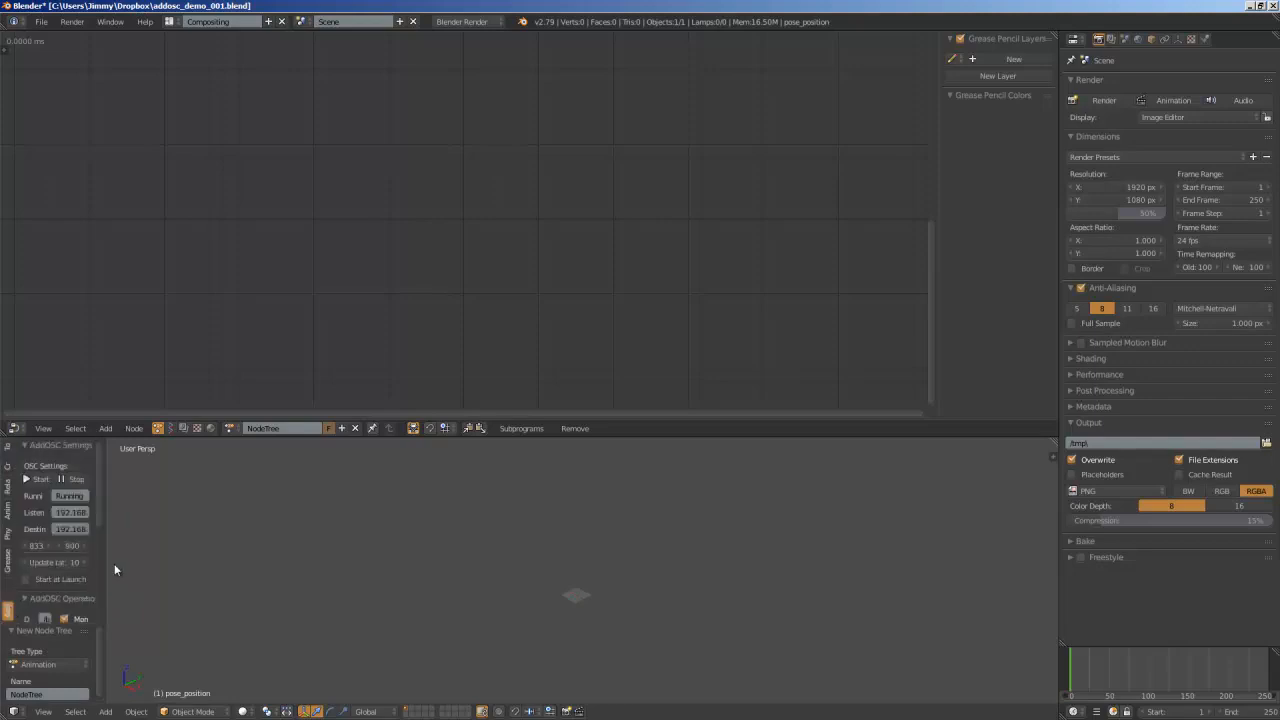
drag(105, 562, 370, 569)
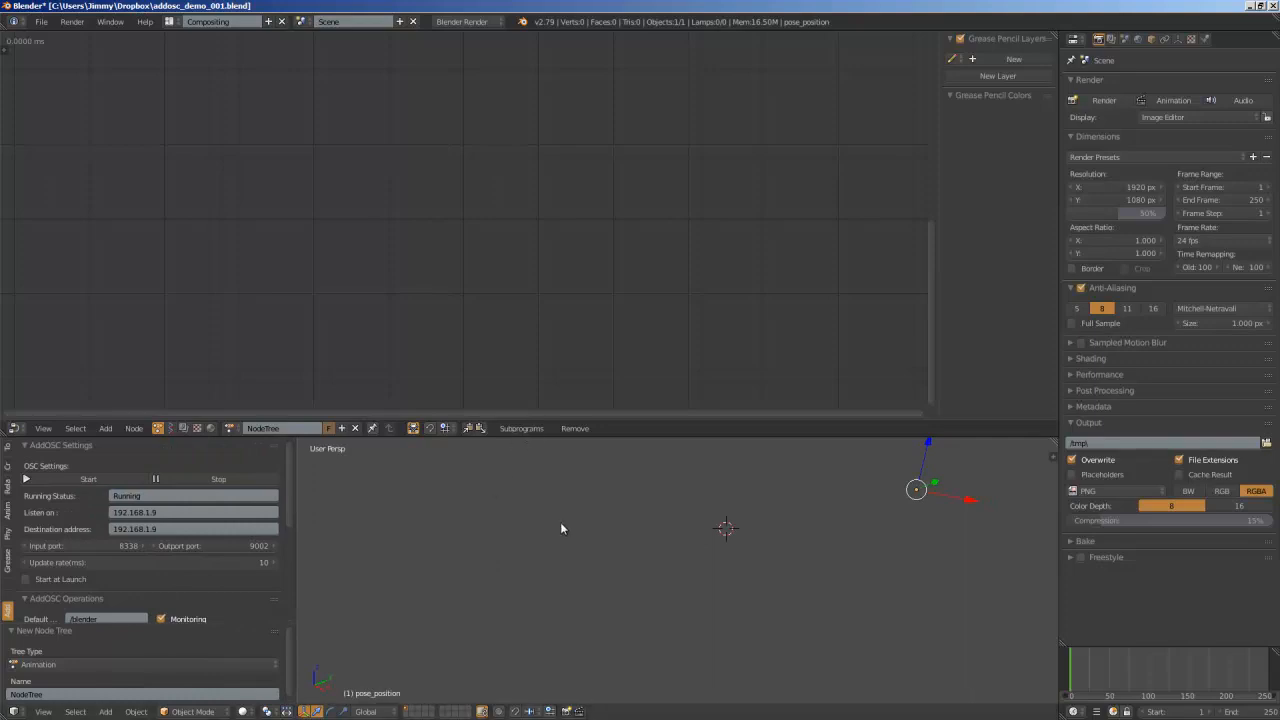
key(ctrl+s)
click(592, 538)
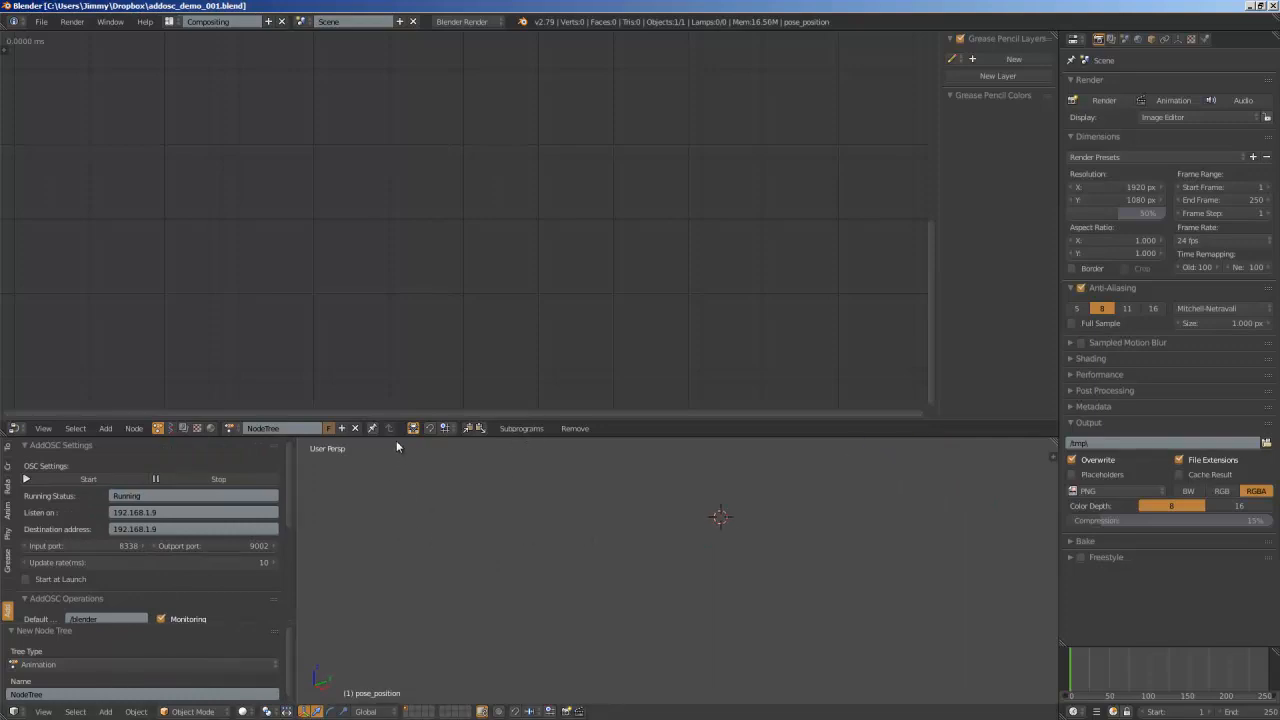
drag(397, 437, 397, 432)
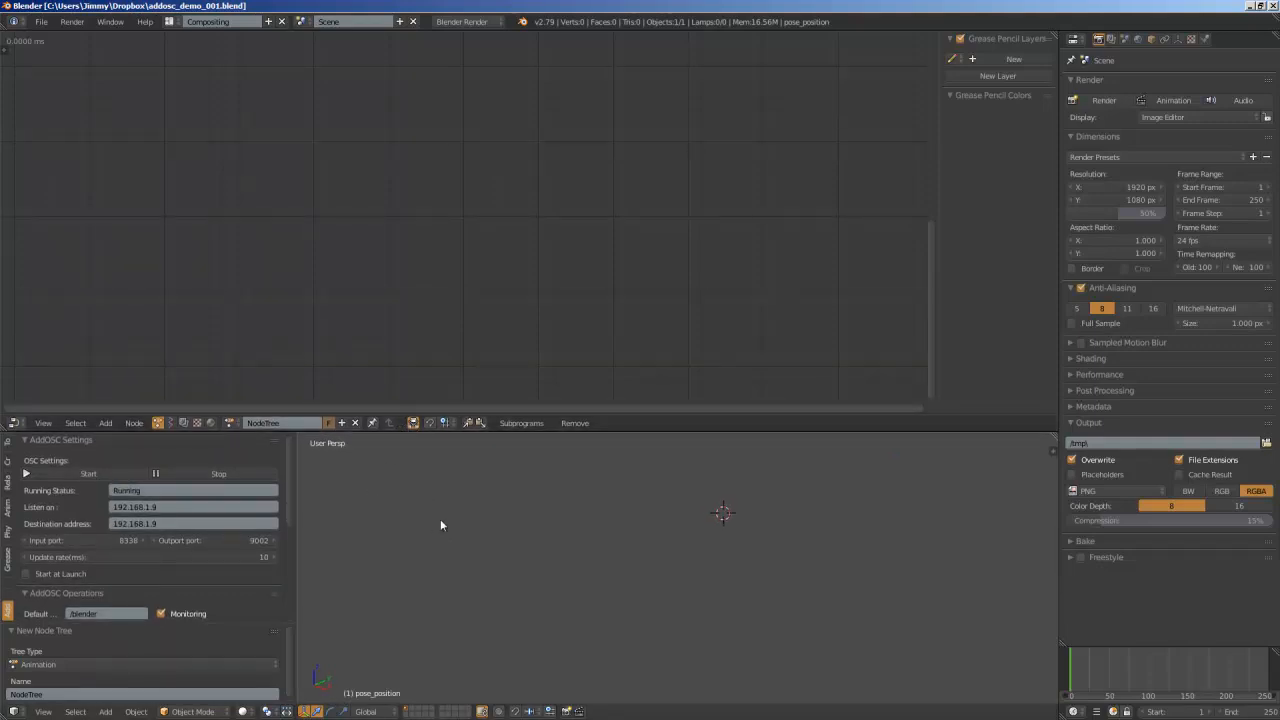
Add an Object Transforms Input node reading the pose_position empty
key(shift+a)
click(324, 229)
text(objects)
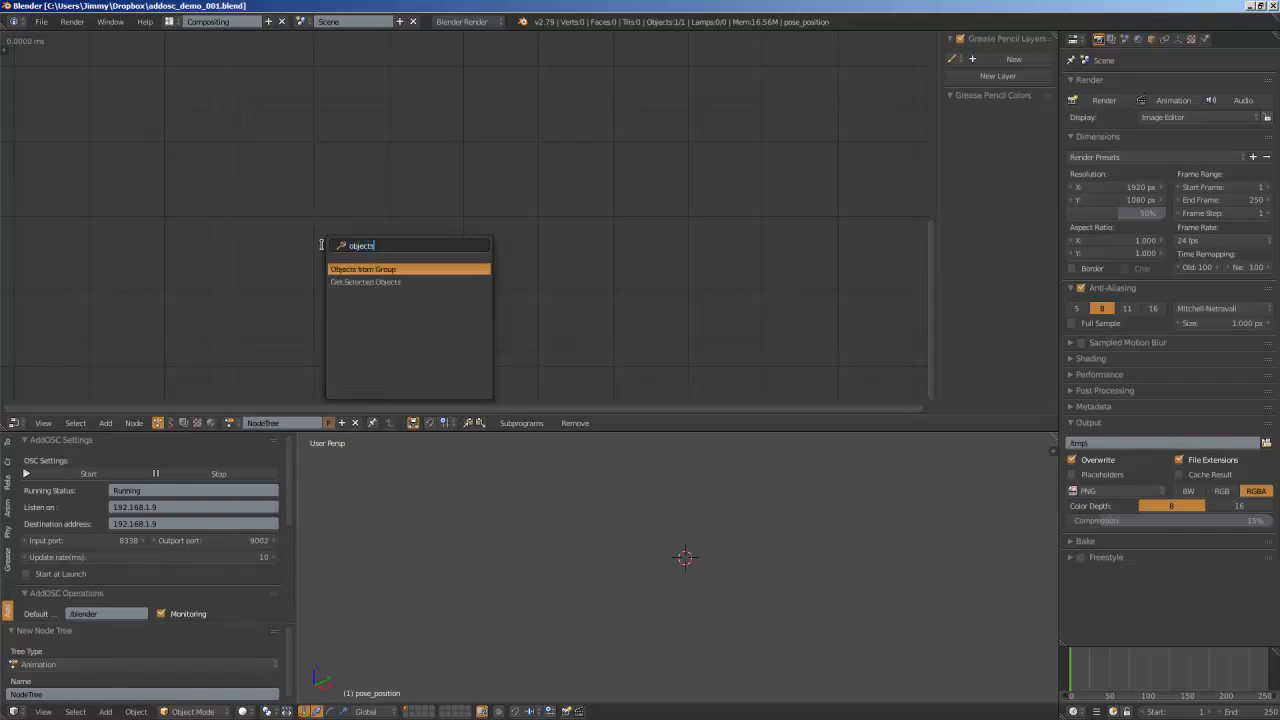
key(BackSpace)
text(o)
text(transform)
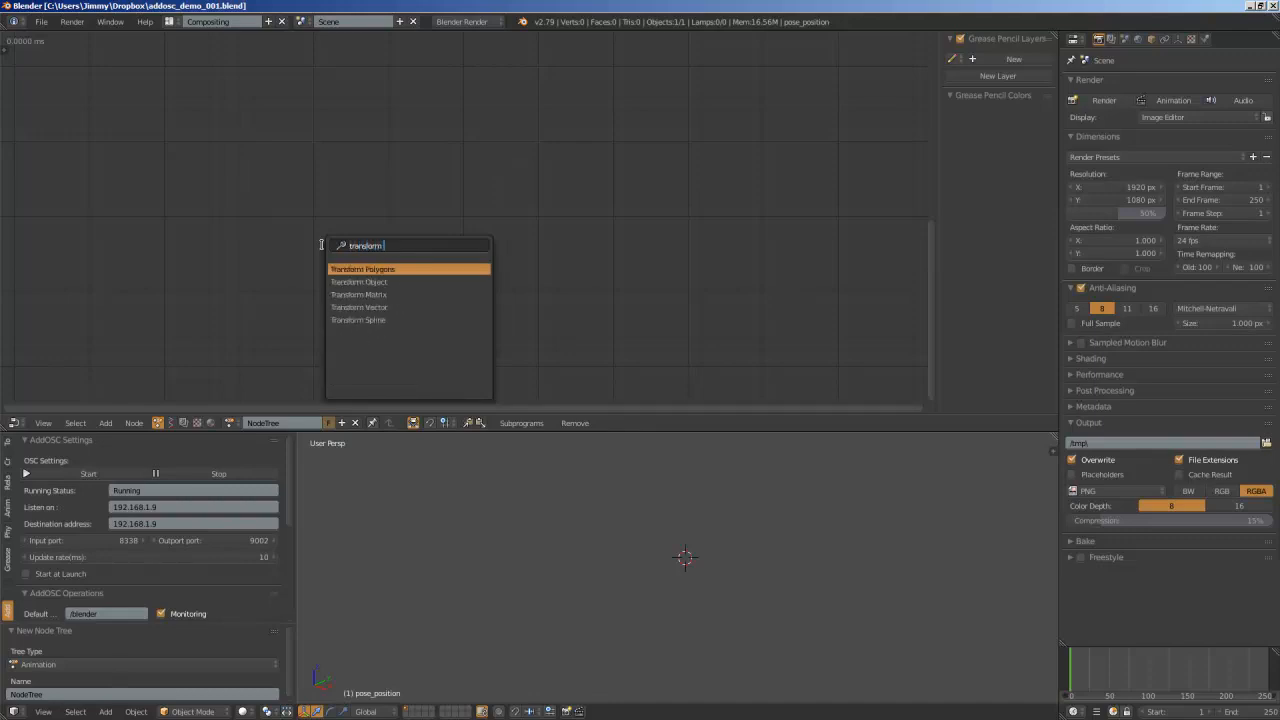
key(Escape)
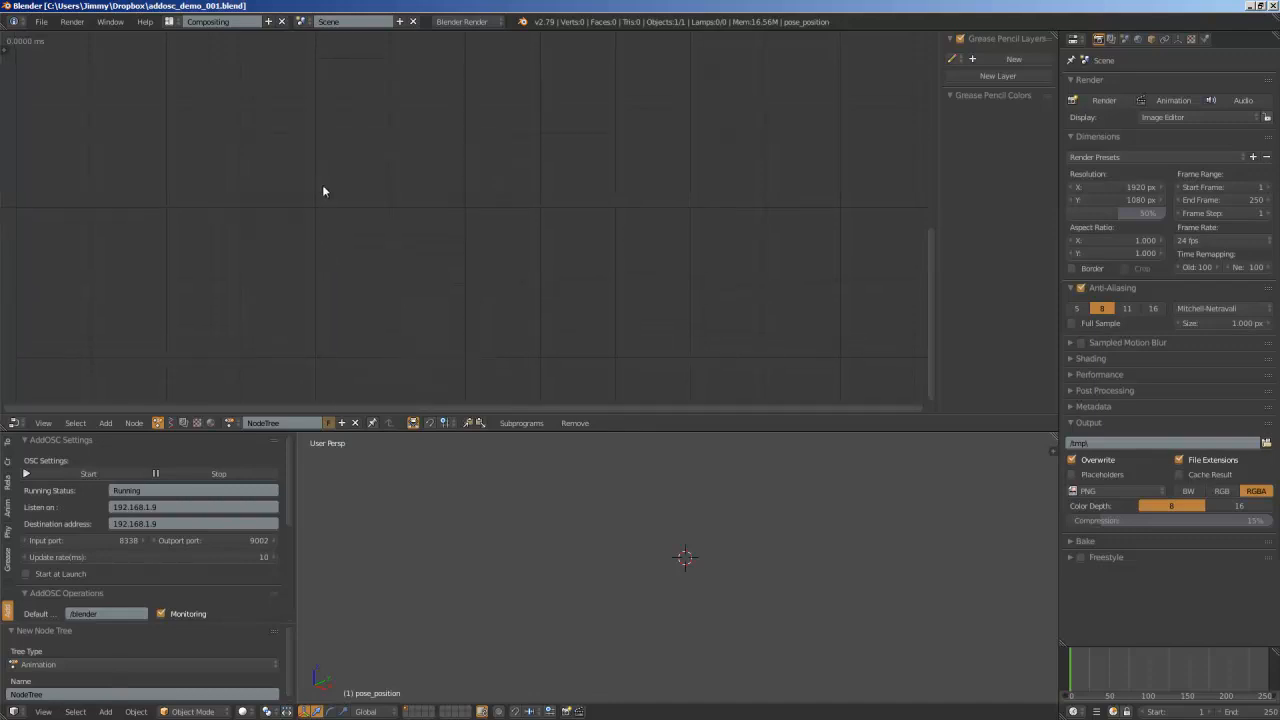
key(shift+a)
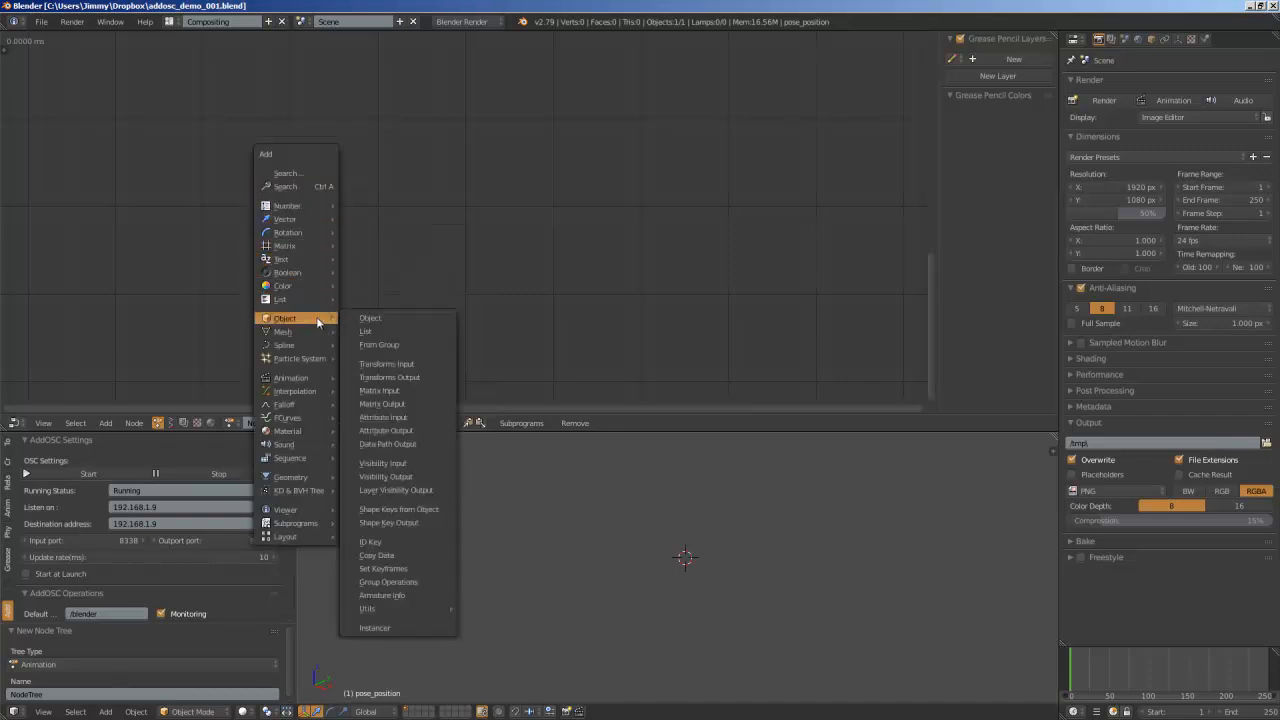
mouse_move(286, 318)
click(392, 365)
click(311, 185)
scroll(340, 280, up, 1)
click(345, 285)
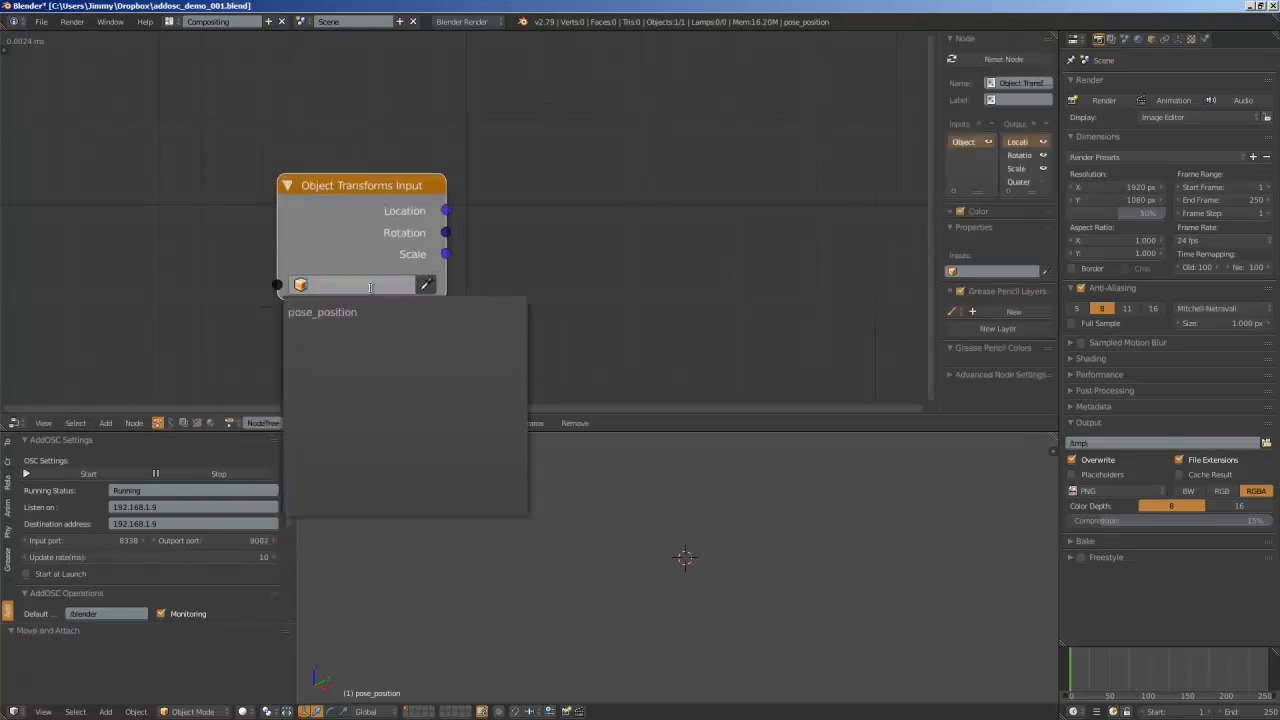
click(330, 309)
Add a Viewer node from the node search
key(shift+a)
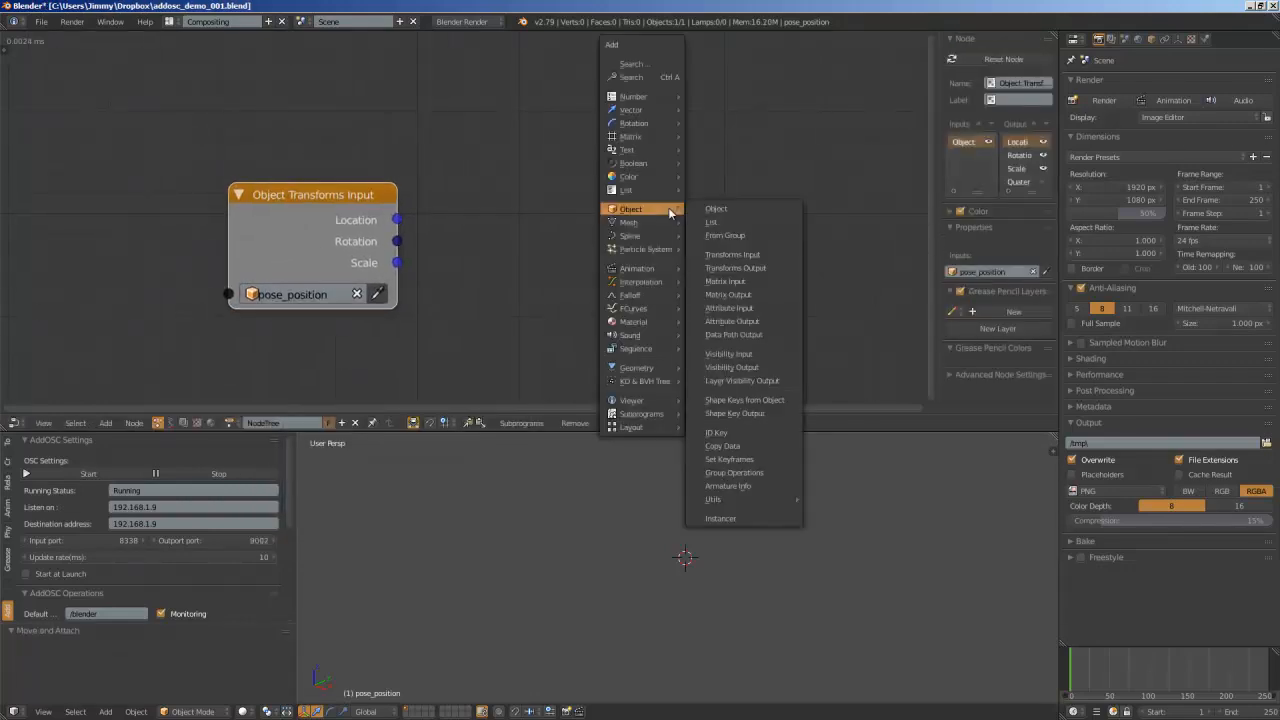
click(650, 78)
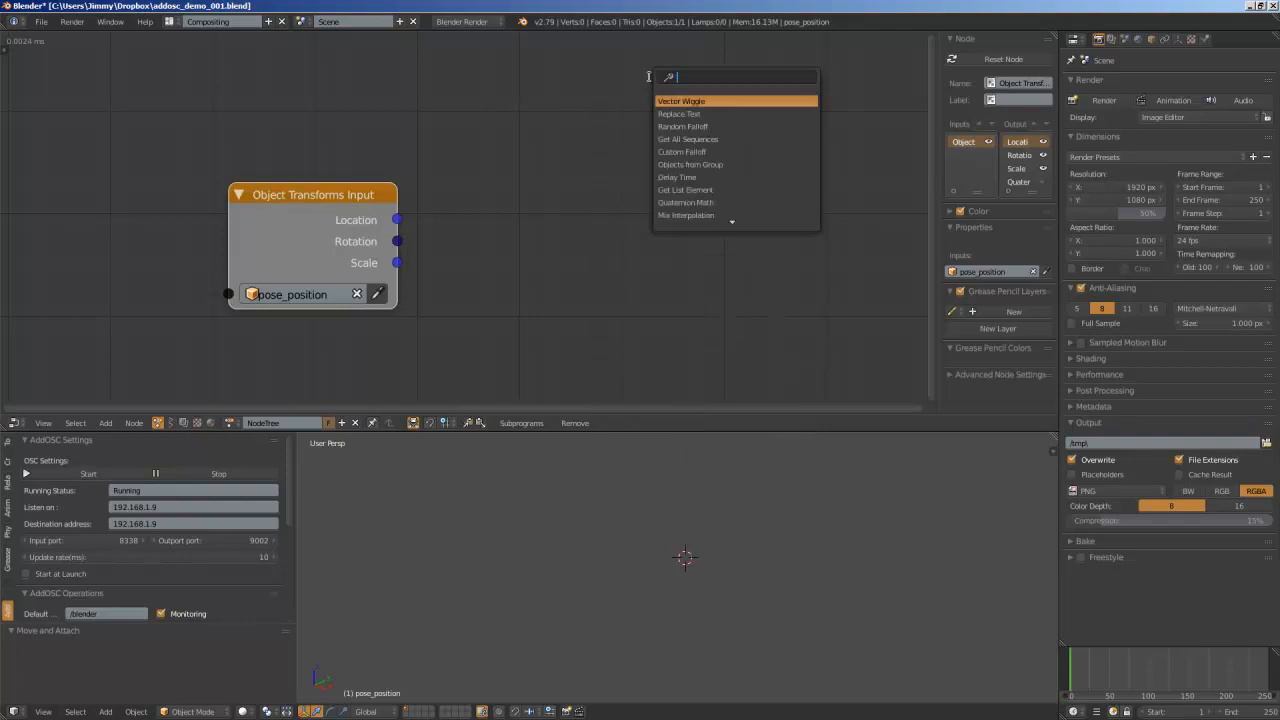
text(view)
key(Down)
key(Down)
key(Down)
key(Down)
key(Return)
Place the Viewer, link pose_position's Location output into it and spread the nodes apart
click(543, 168)
mouse_move(412, 215)
mouse_down()
mouse_move(524, 207)
mouse_move(565, 189)
mouse_up()
middle_drag(475, 148, 328, 162)
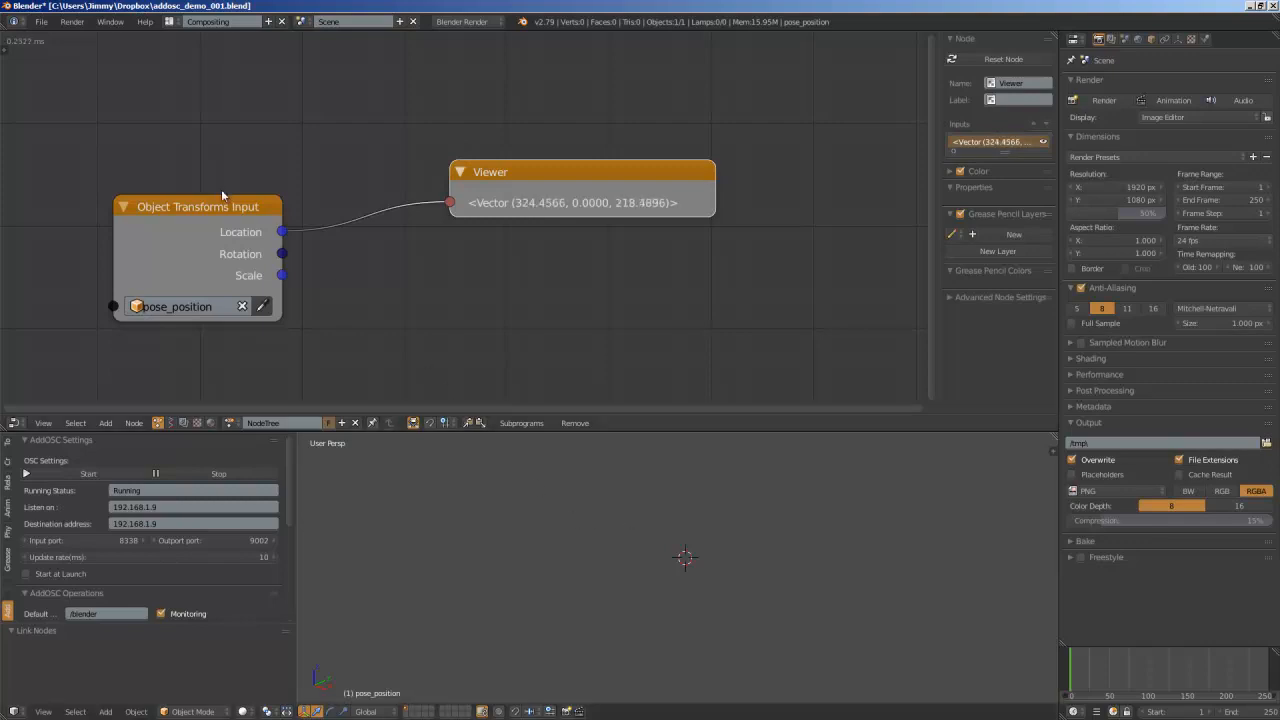
drag(226, 208, 185, 175)
drag(478, 199, 693, 216)
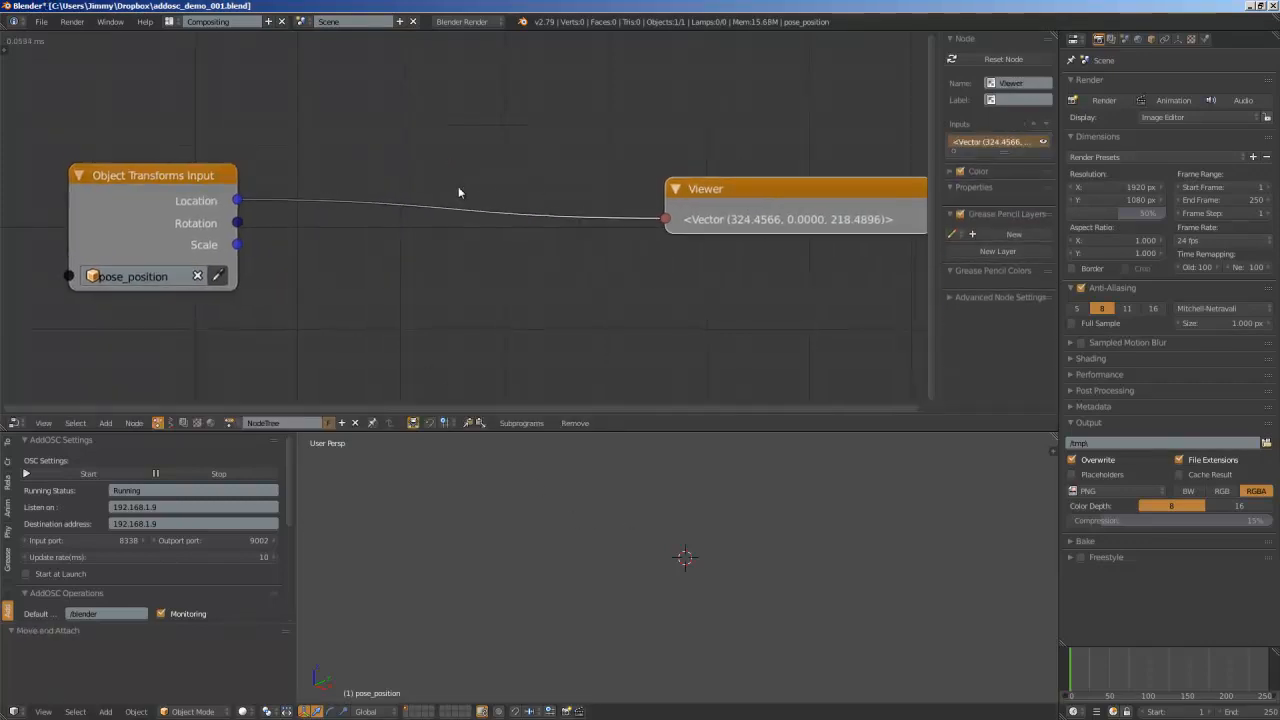
Insert a Separate Vector node into the Location–Viewer link
key(ctrl+a)
text(vector o)
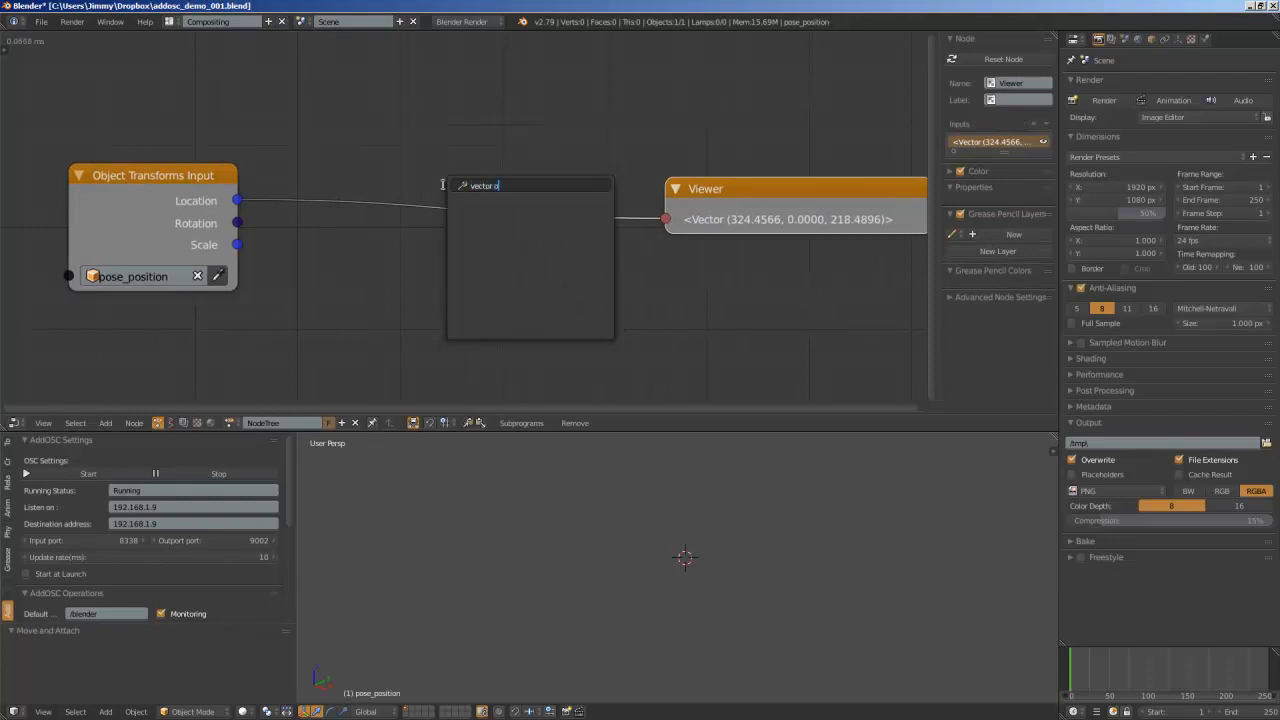
key(Escape)
key(shift+a)
click(385, 238)
text(separa)
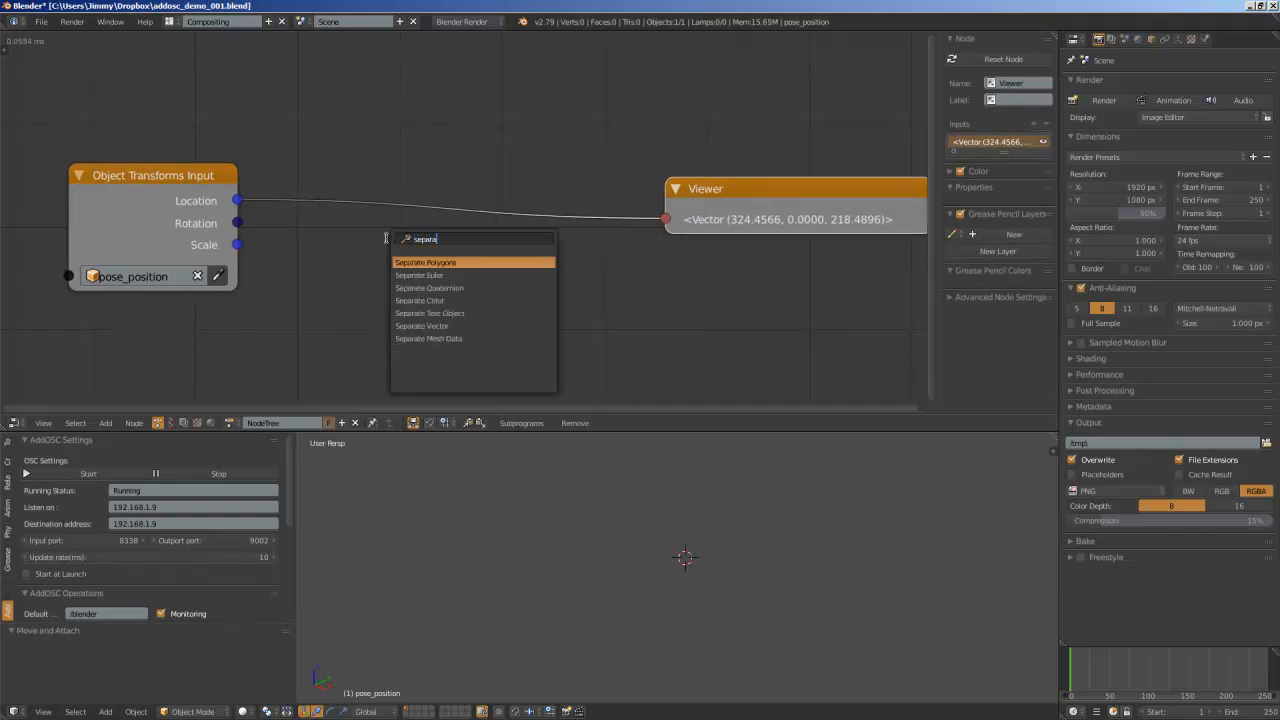
key(Down)
key(Down)
key(Down)
key(Down)
key(Down)
key(Return)
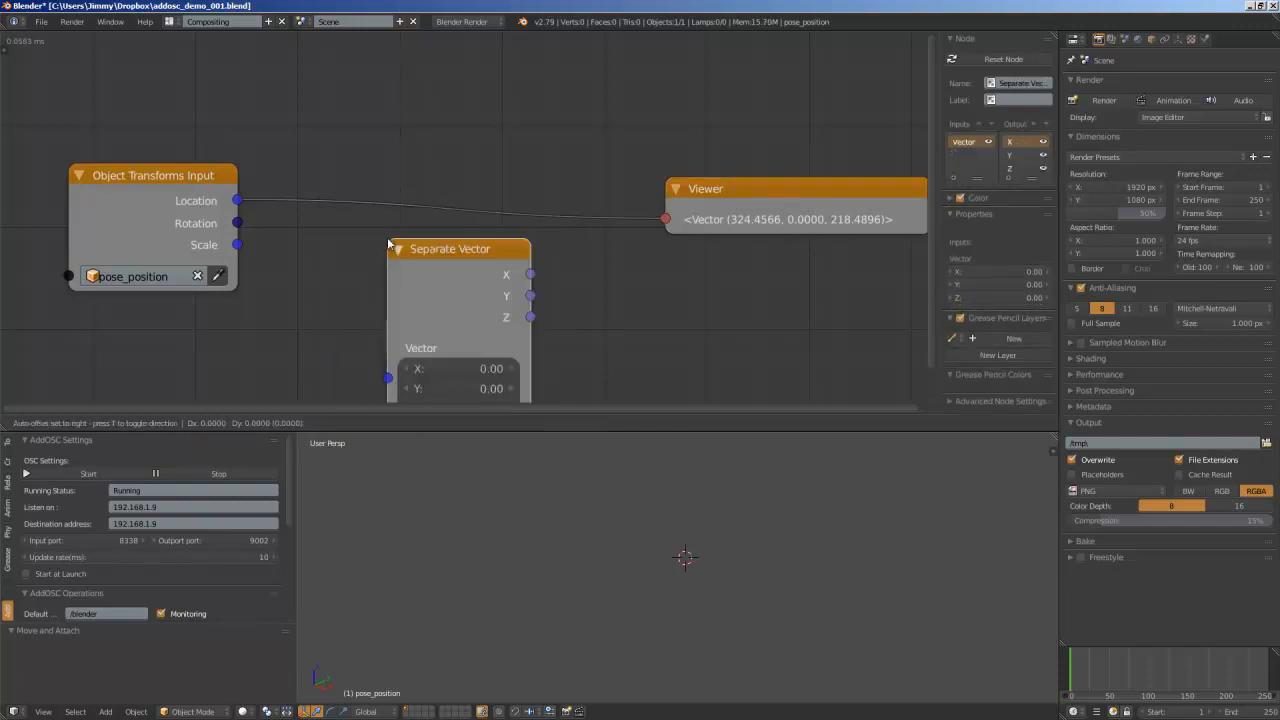
click(320, 107)
drag(185, 168, 142, 159)
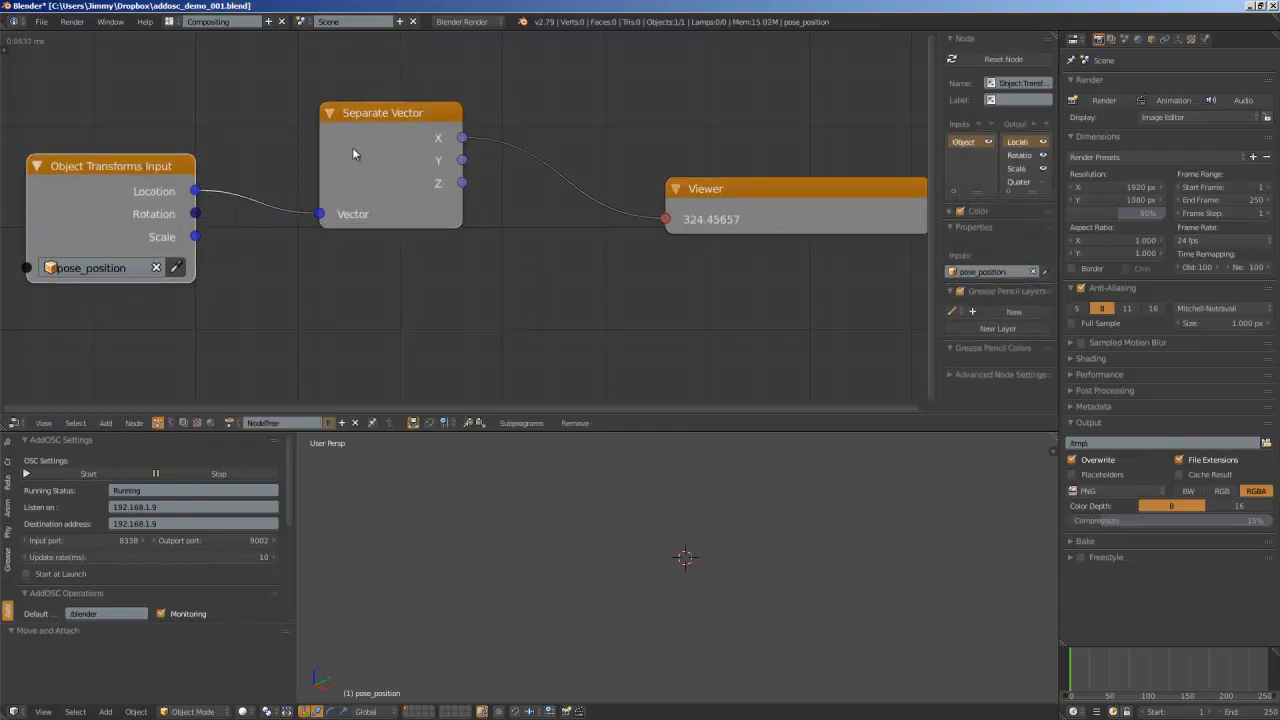
drag(355, 152, 320, 176)
Duplicate the Viewer and feed it Separate Vector's Z output
click(780, 194)
drag(780, 194, 846, 190)
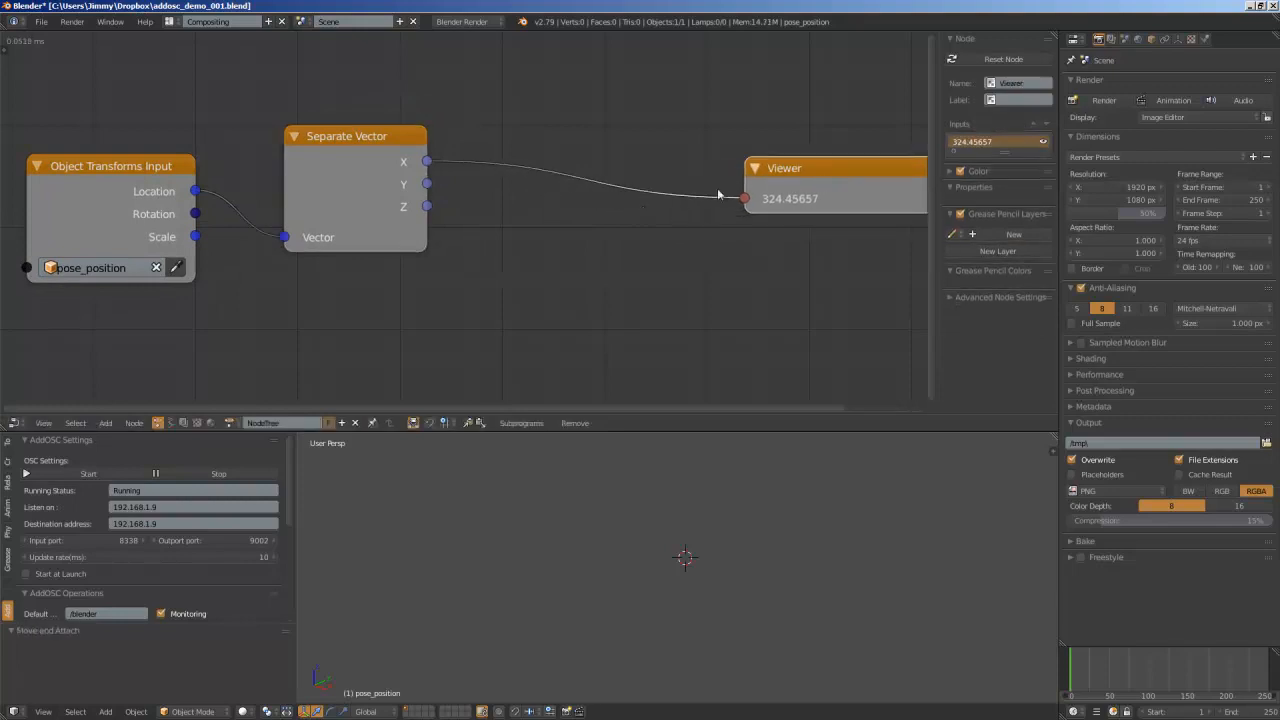
middle_drag(846, 190, 632, 126)
key(shift+d)
click(508, 244)
drag(240, 156, 537, 205)
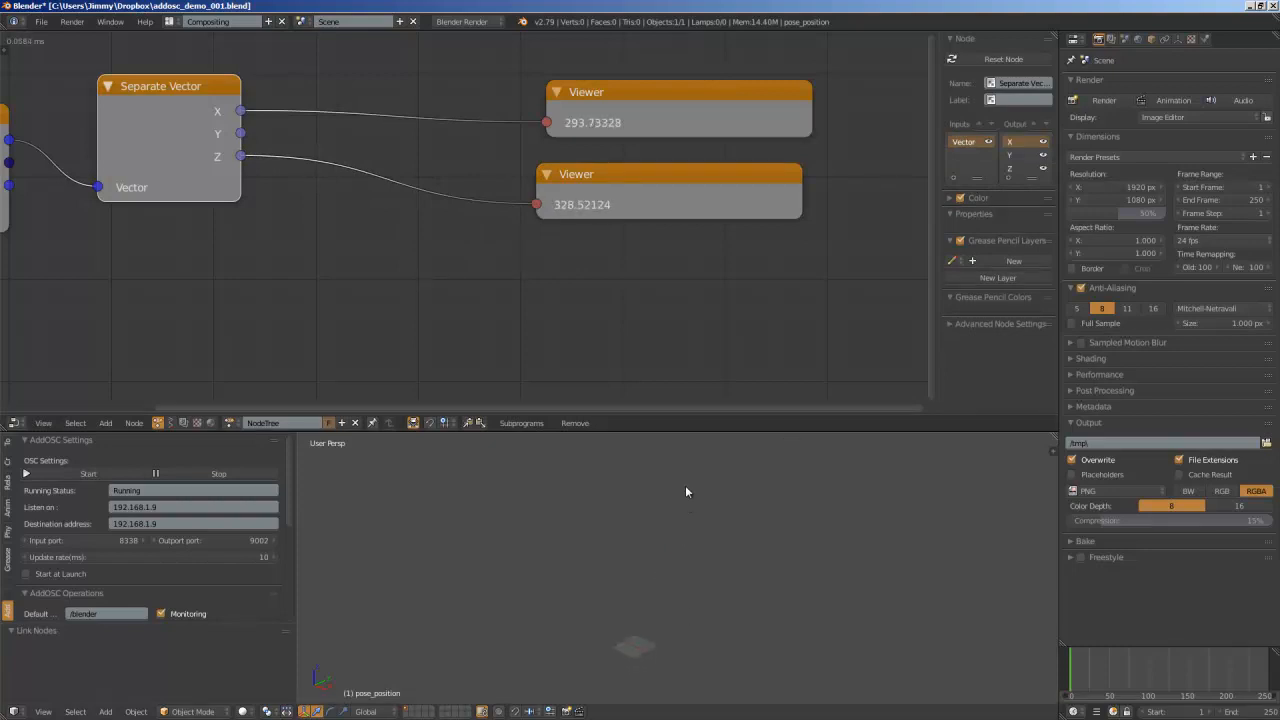
scroll(637, 588, up, 4)
Add a Suzanne monkey mesh and reset its location to the origin
key(shift+a)
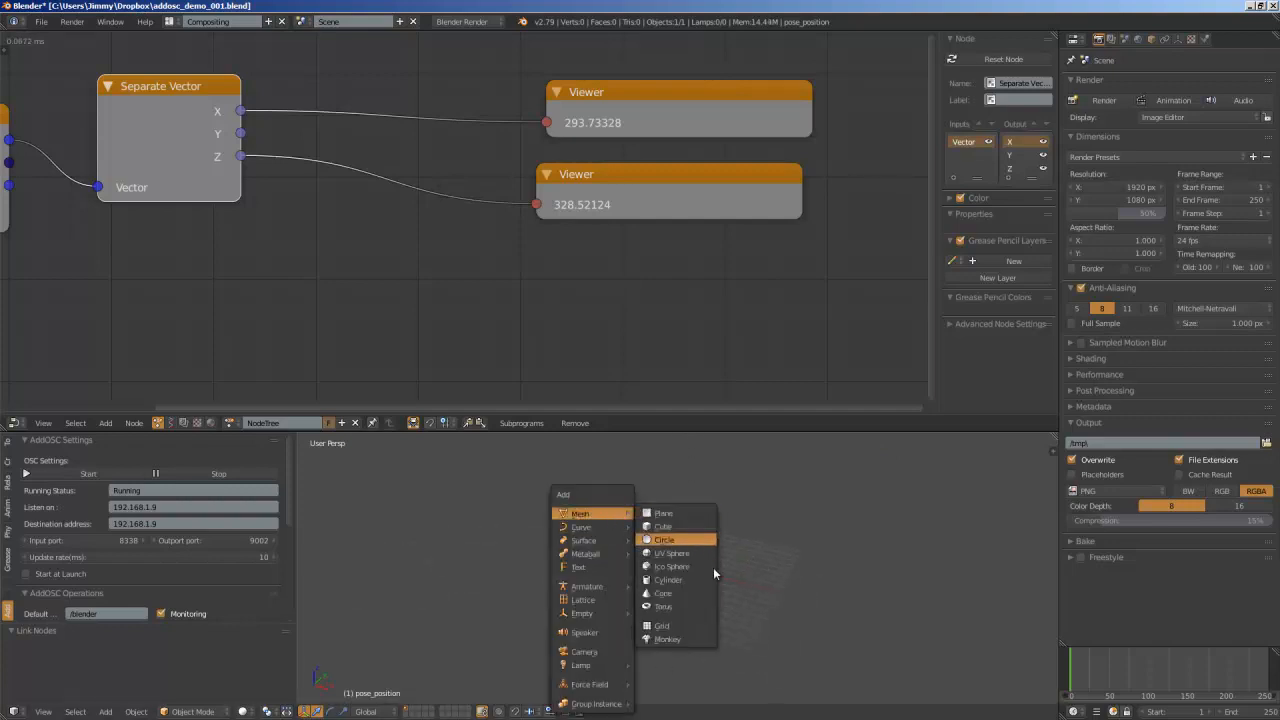
click(709, 639)
key(alt+g)
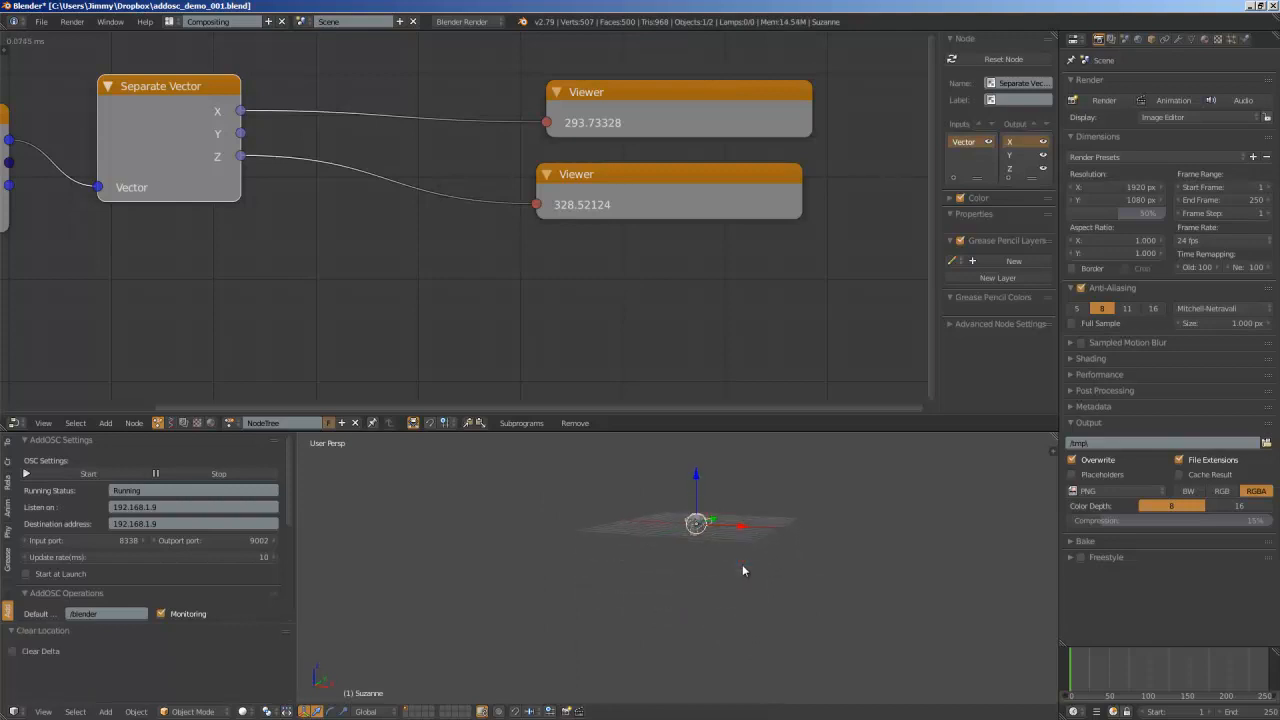
scroll(552, 307, down, 2)
Add an Object Transforms Output node with X, Y and Z location enabled
middle_drag(522, 293, 606, 297)
key(shift+a)
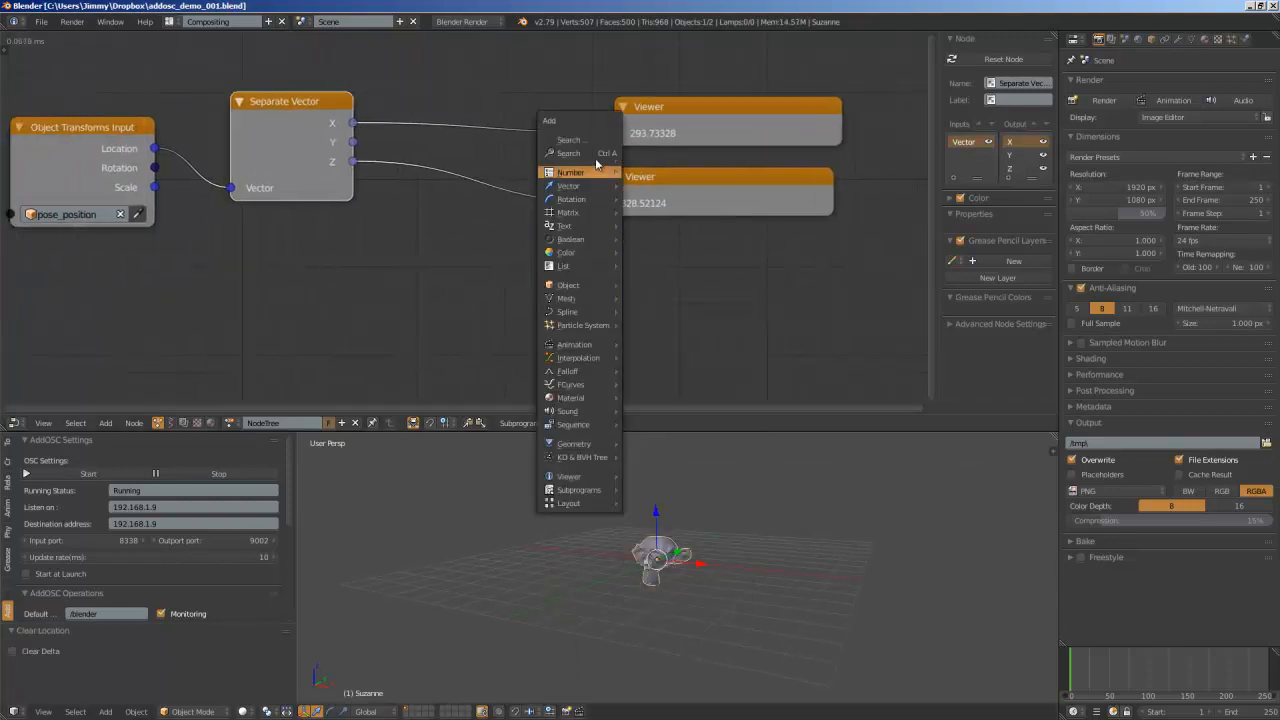
click(593, 155)
text(object tra)
key(Return)
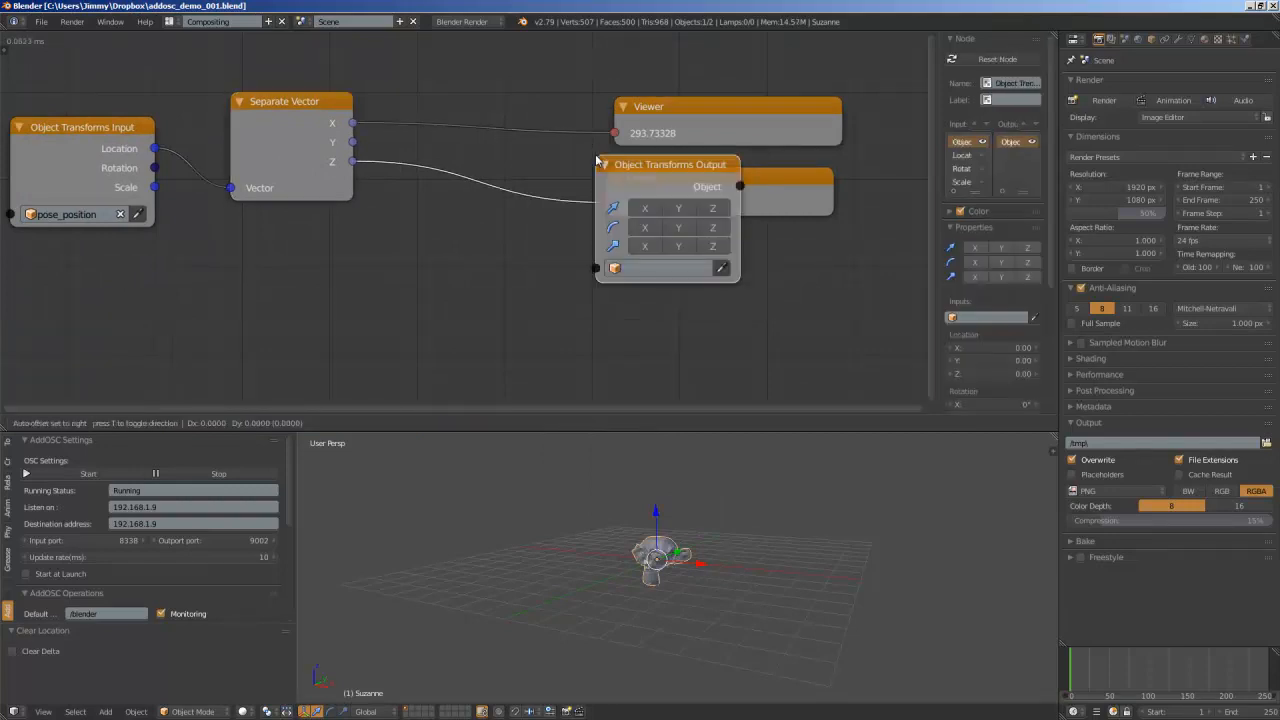
click(738, 252)
drag(716, 291, 775, 293)
scroll(625, 258, down, 1)
Make Suzanne the output node's controlled object and tidy the node layout
drag(617, 213, 785, 159)
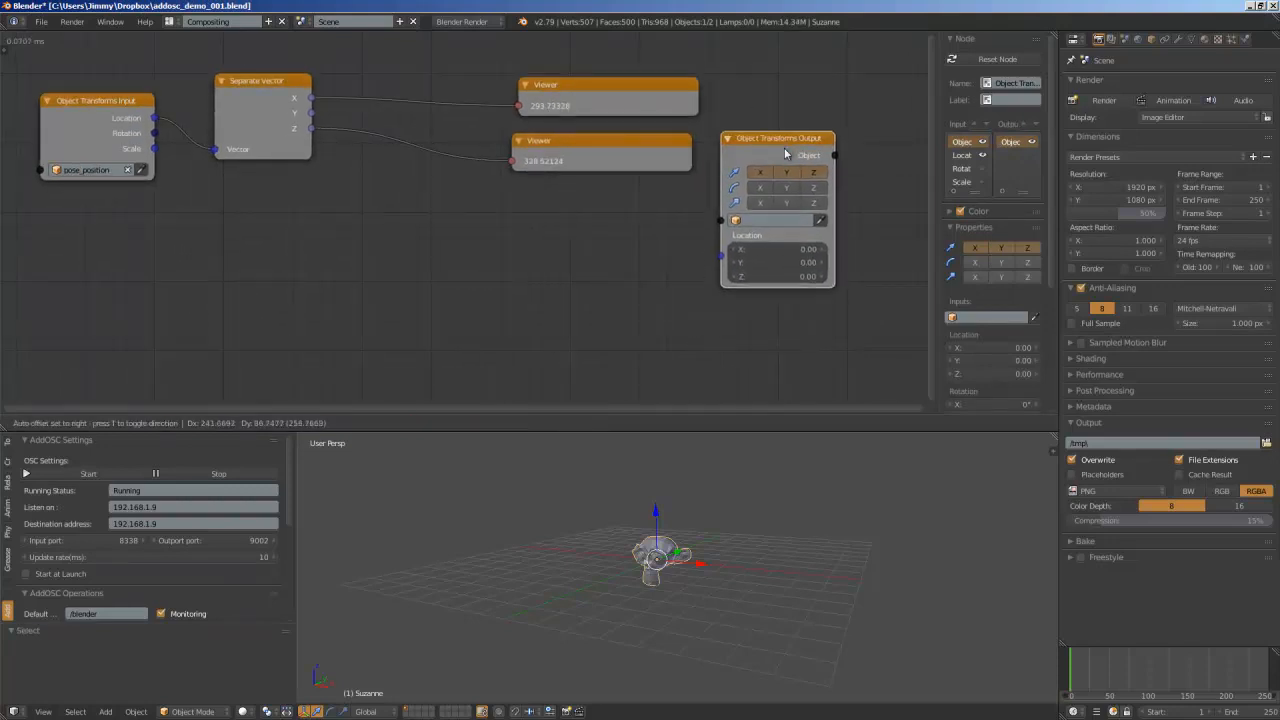
click(820, 227)
click(655, 553)
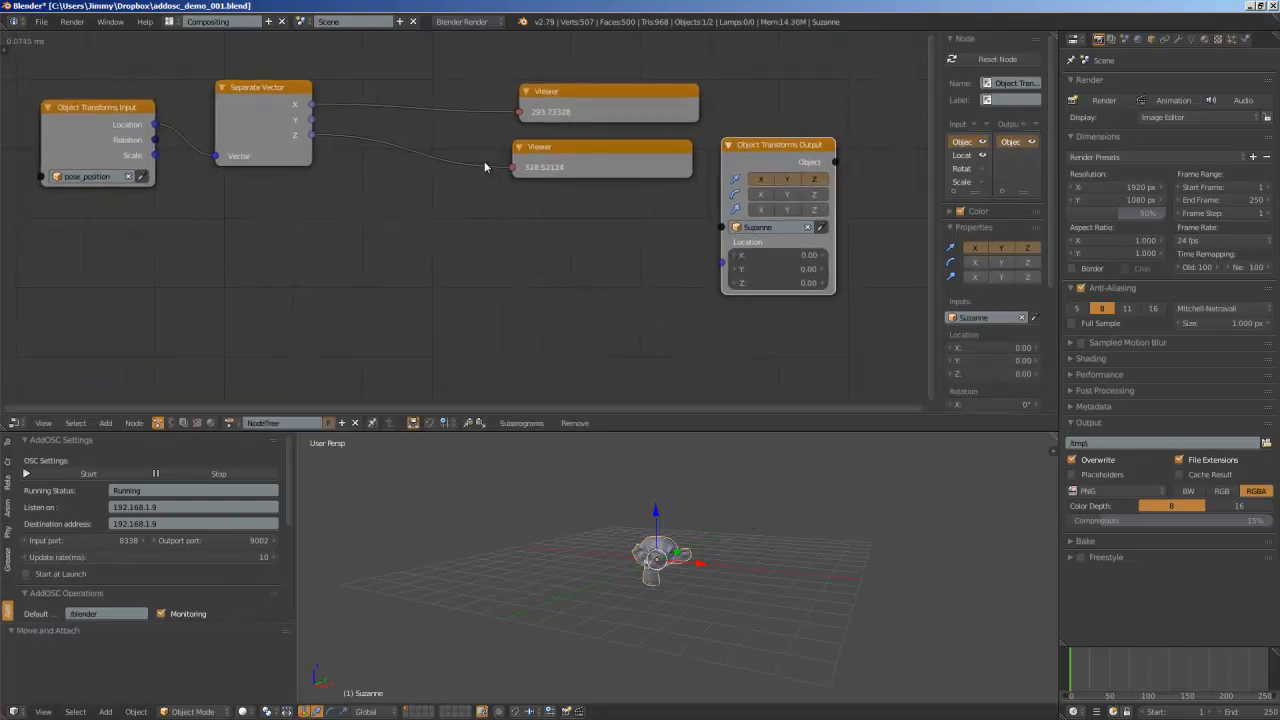
drag(573, 95, 531, 80)
drag(262, 88, 333, 147)
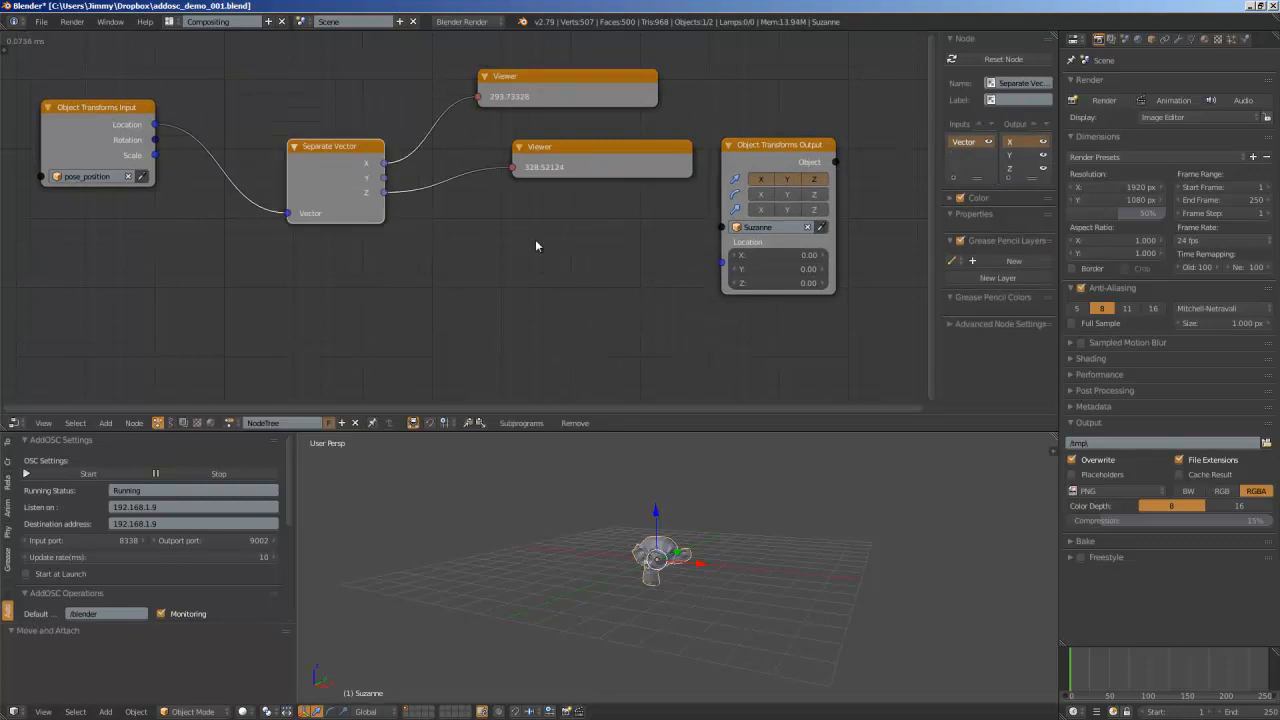
Add a Combine Vector node near the Object Transforms Output node
key(ctrl+a)
text(combin ve v)
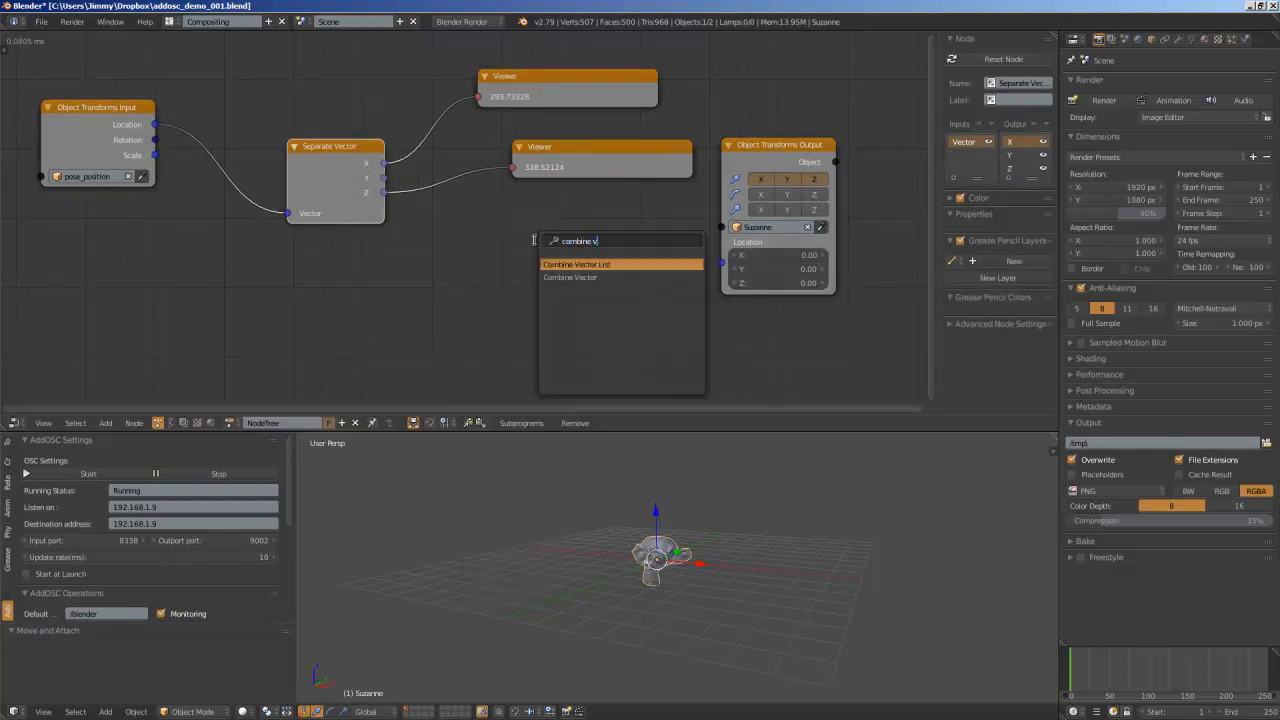
key(Down)
key(Return)
click(566, 244)
Rearrange the Separate Vector, Viewer and output nodes to make room
drag(307, 150, 256, 173)
drag(527, 85, 575, 76)
click(811, 166)
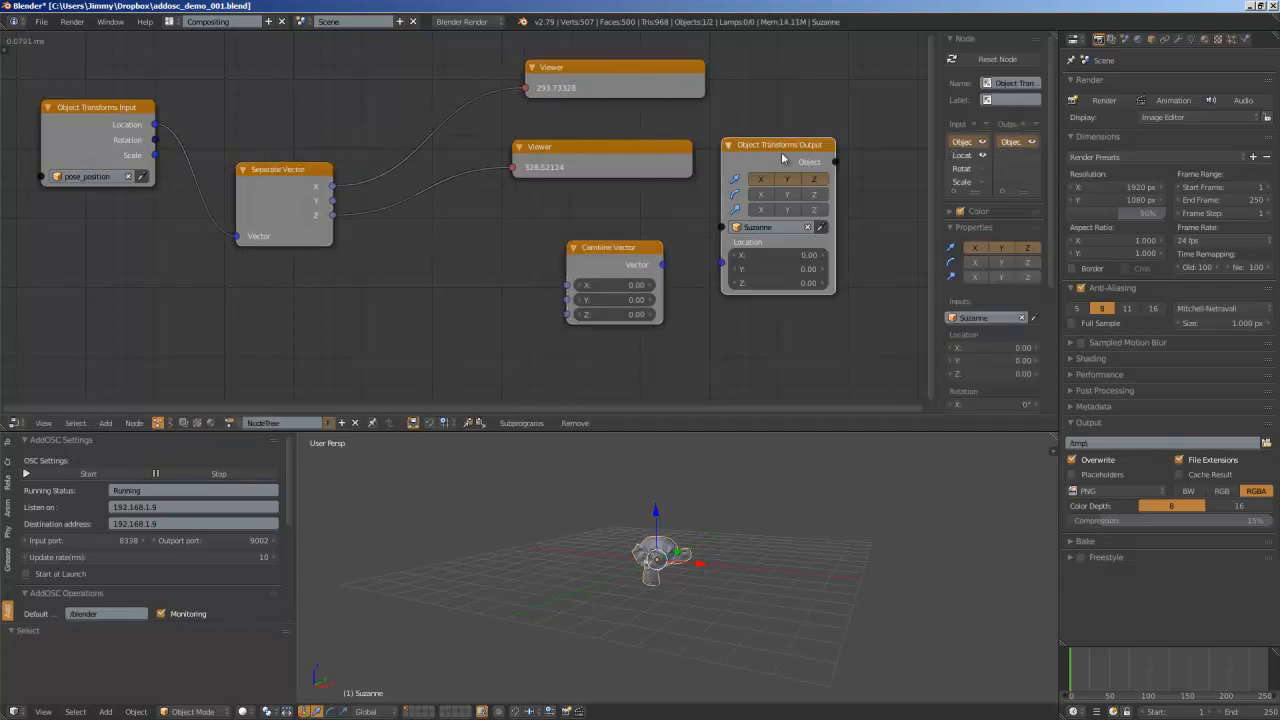
drag(811, 166, 889, 183)
drag(594, 154, 646, 154)
middle_drag(448, 240, 466, 240)
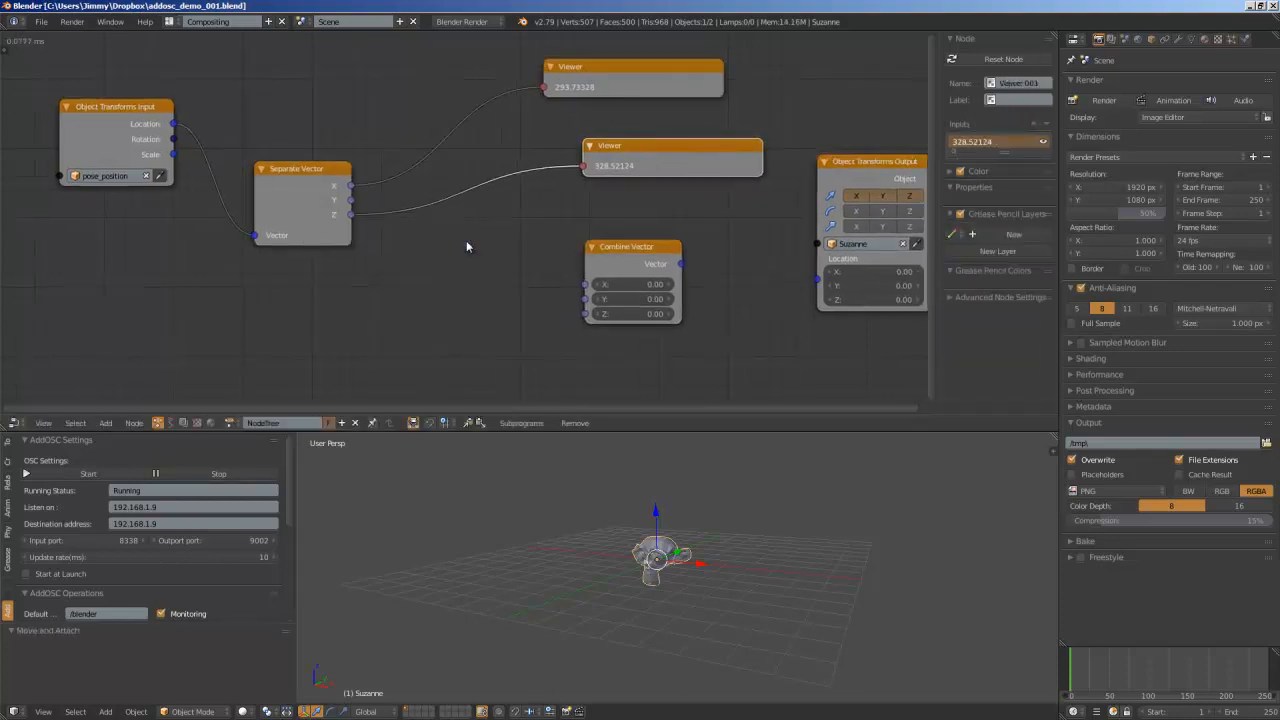
Add a Map Range node and feed Separate Vector's X output into its Value input
key(ctrl+a)
text(map)
key(Down)
key(Return)
click(419, 253)
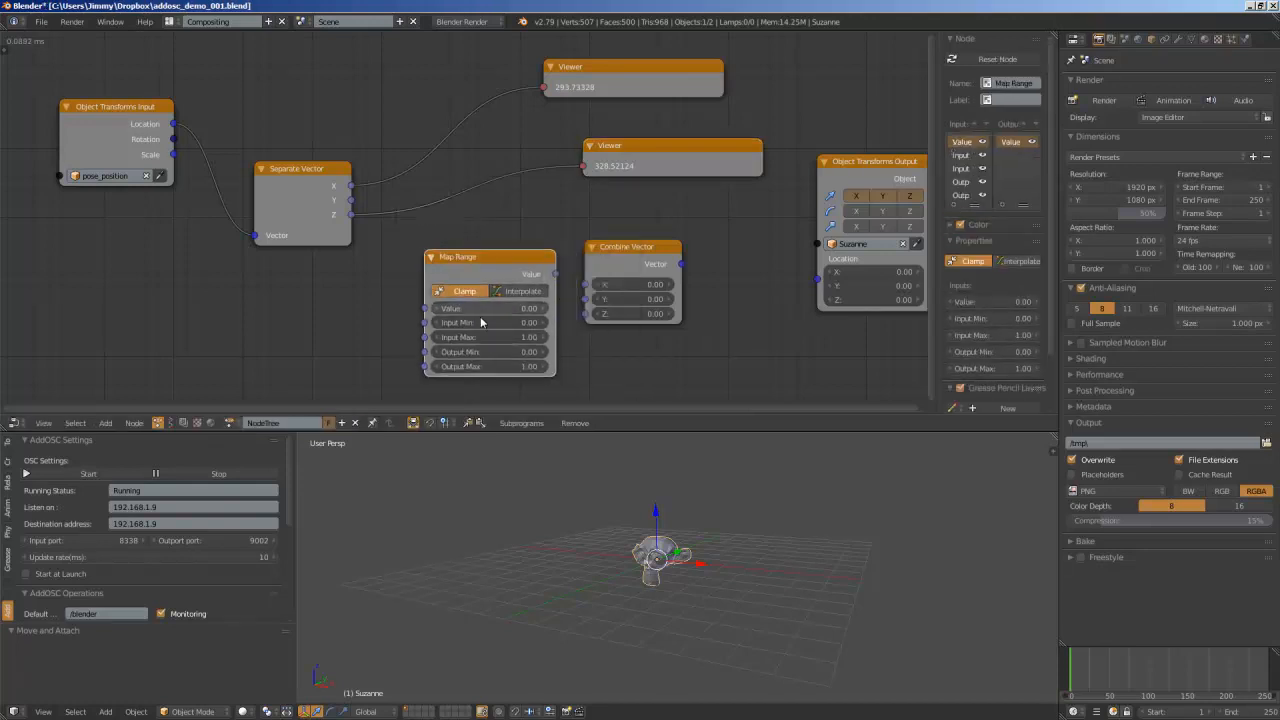
drag(620, 262, 653, 262)
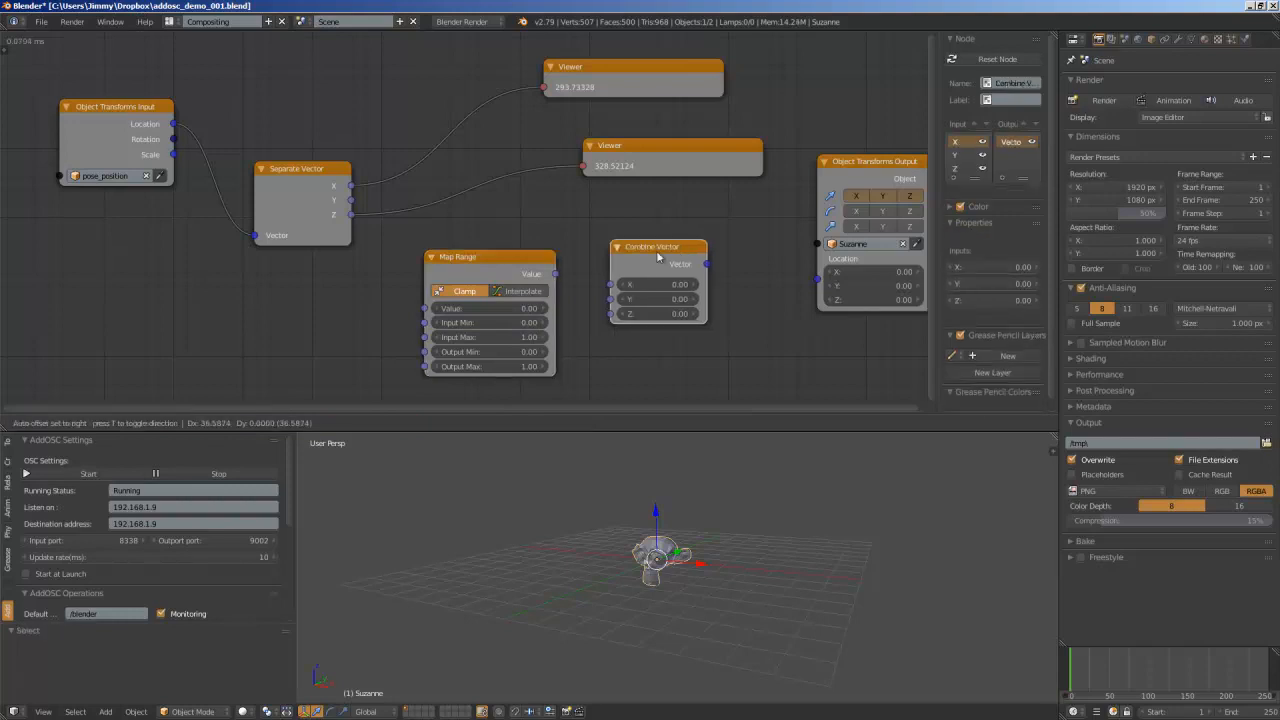
drag(349, 185, 426, 312)
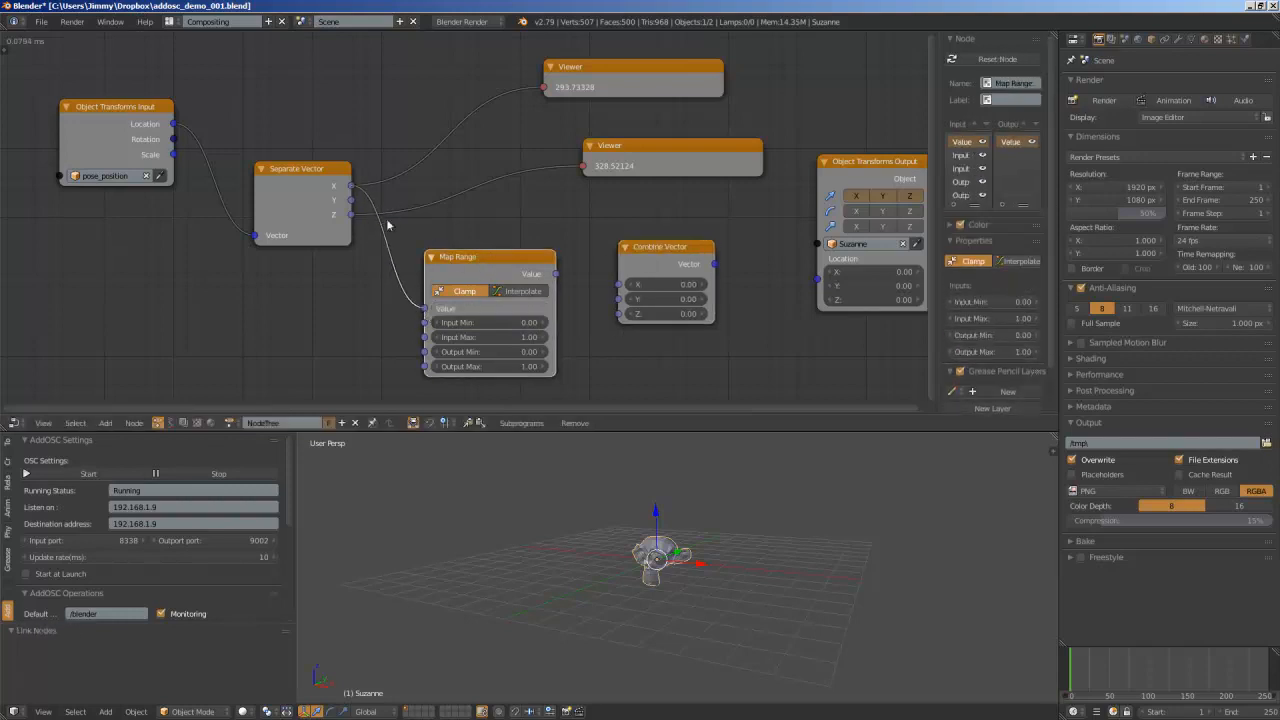
drag(459, 258, 461, 248)
Delete the two Viewer nodes and duplicate Map Range for Separate Vector's Z output
click(620, 145)
key(x)
click(600, 67)
key(x)
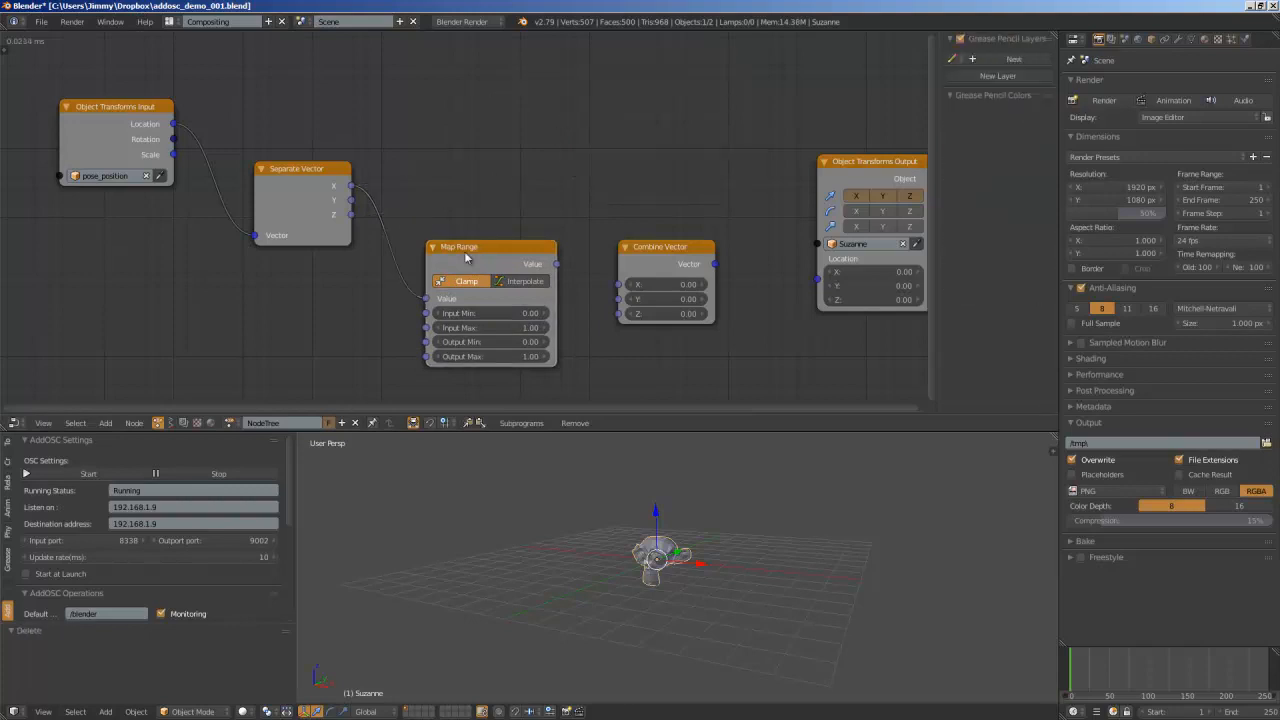
drag(457, 310, 443, 170)
key(shift+d)
click(439, 315)
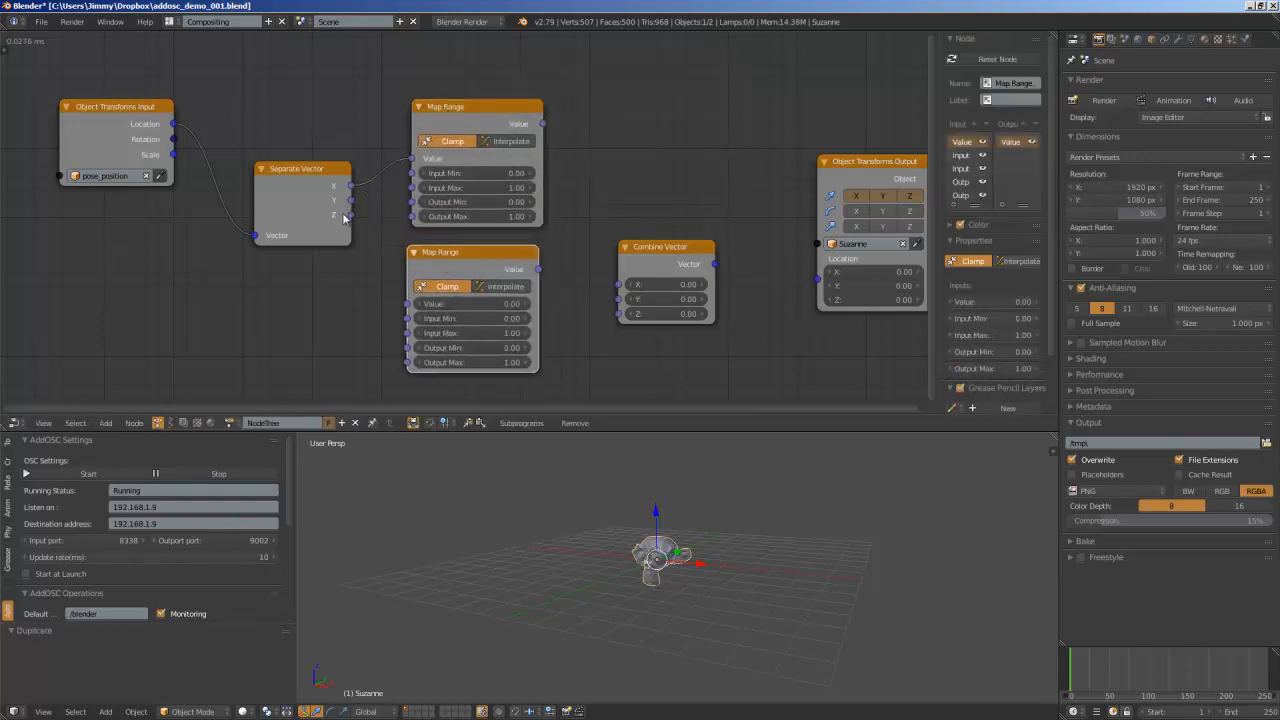
drag(349, 214, 411, 304)
Wire both Map Range values into Combine Vector X and Z, driving Suzanne's Location
drag(640, 250, 655, 192)
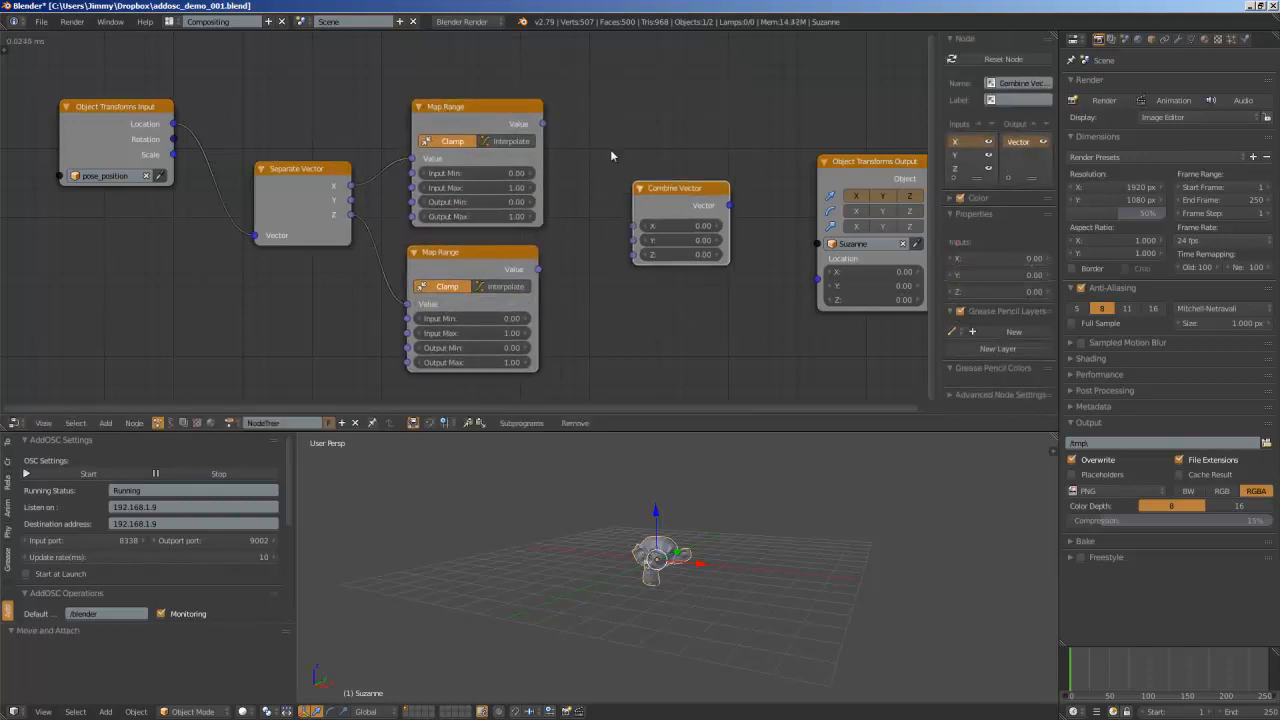
drag(545, 126, 575, 160)
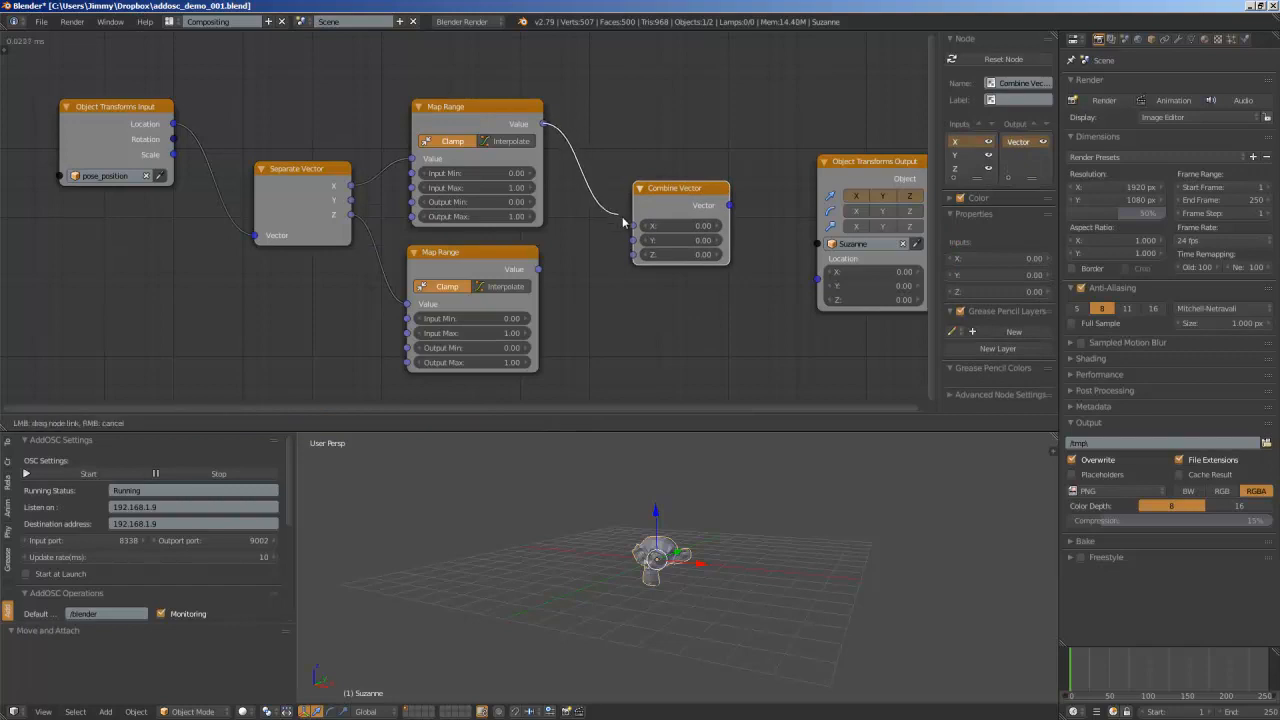
drag(627, 224, 632, 226)
drag(538, 269, 633, 255)
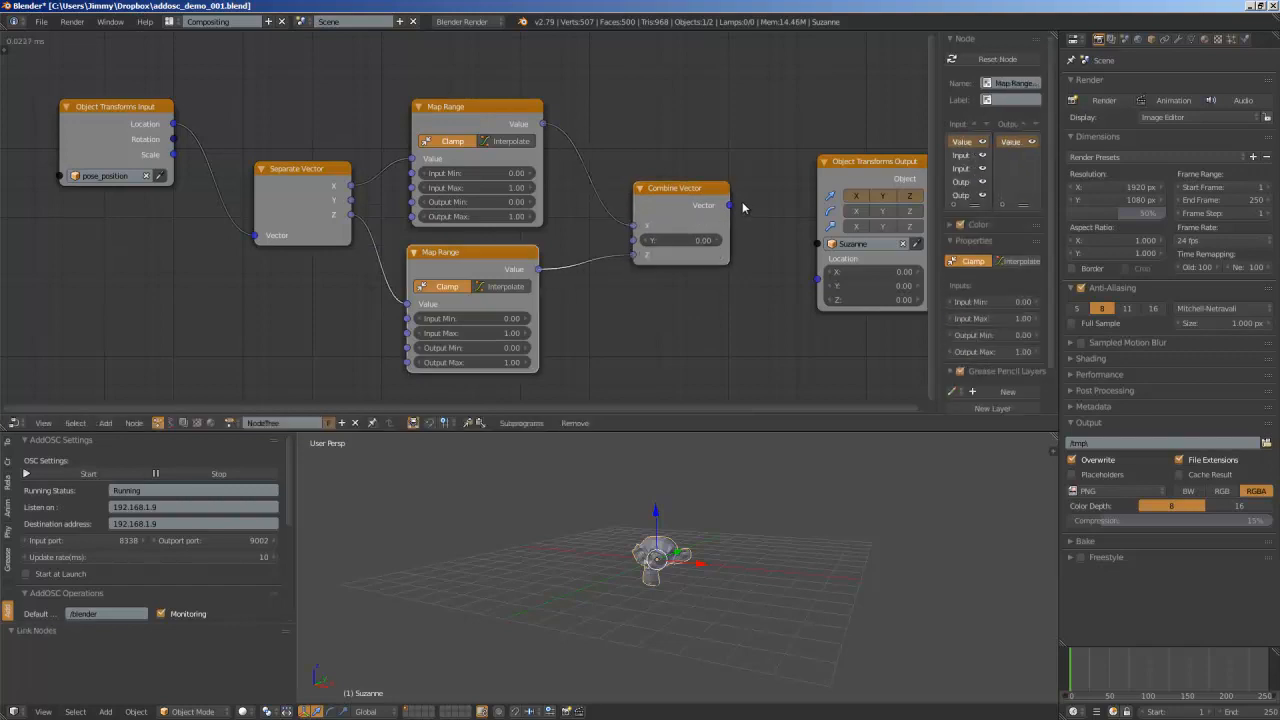
drag(731, 205, 810, 274)
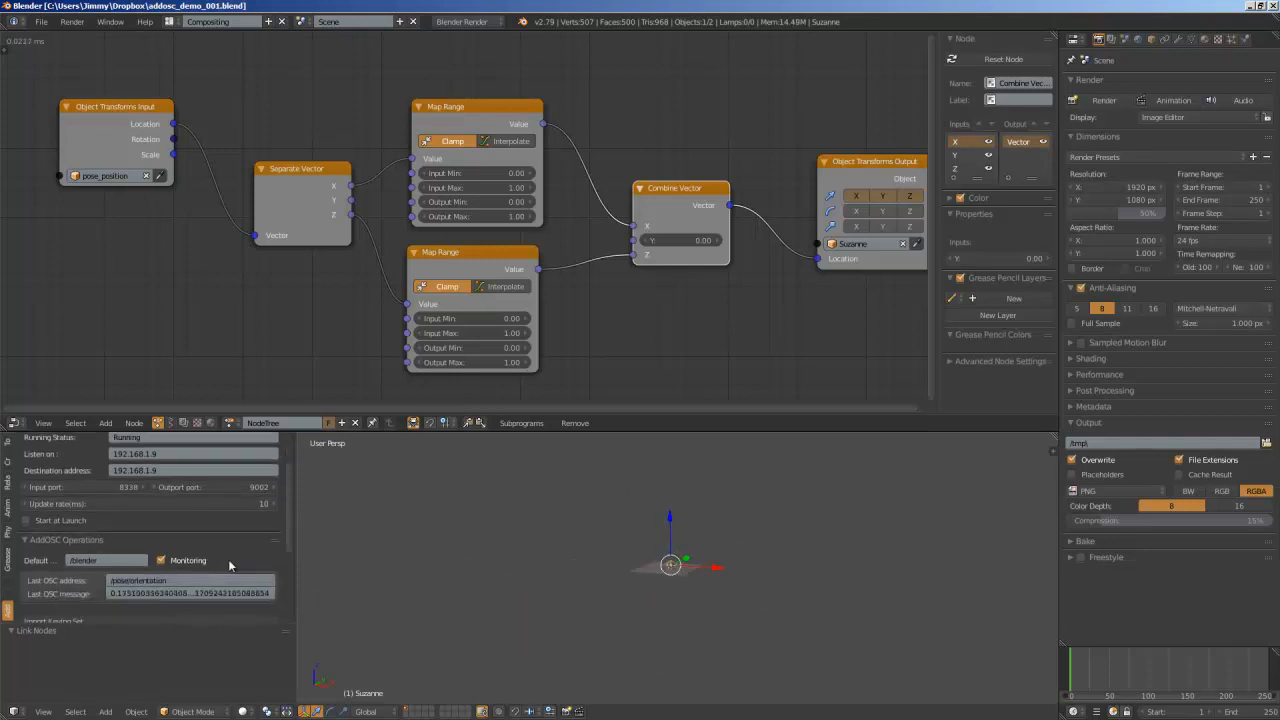
scroll(228, 559, down, 3)
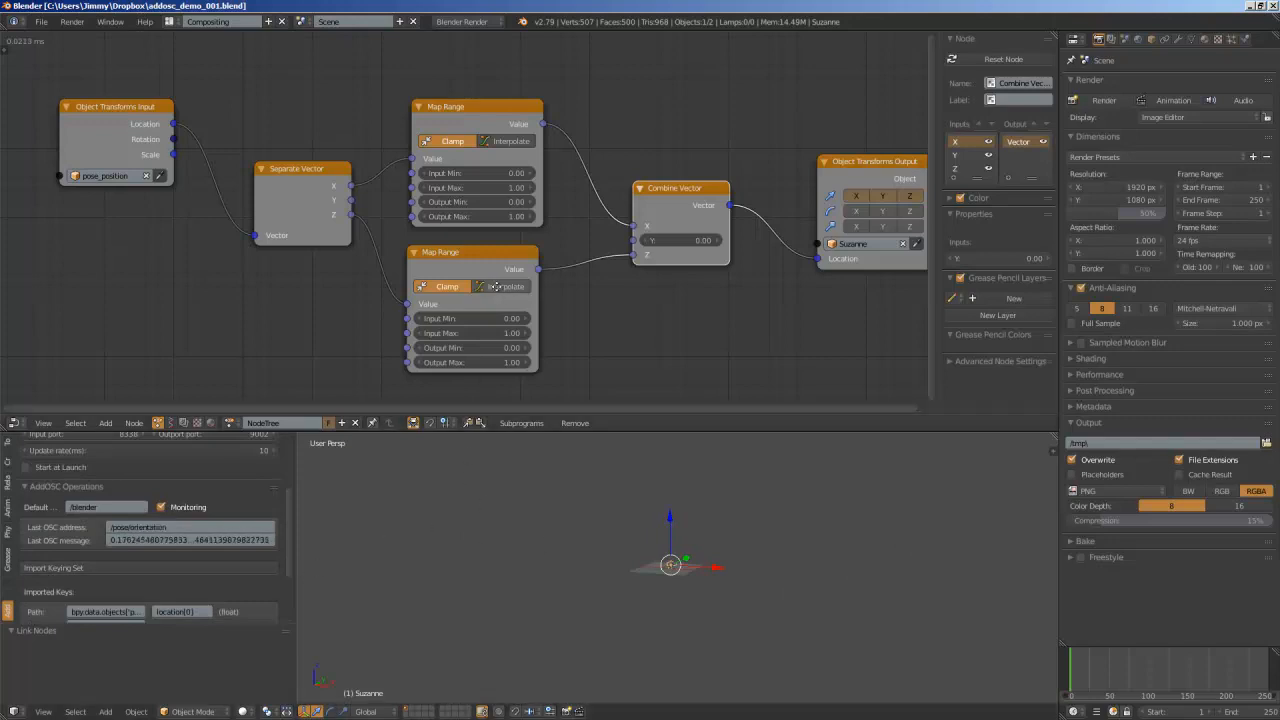
Pan the node view slightly to recentre the wired tree
middle_drag(497, 286, 461, 278)
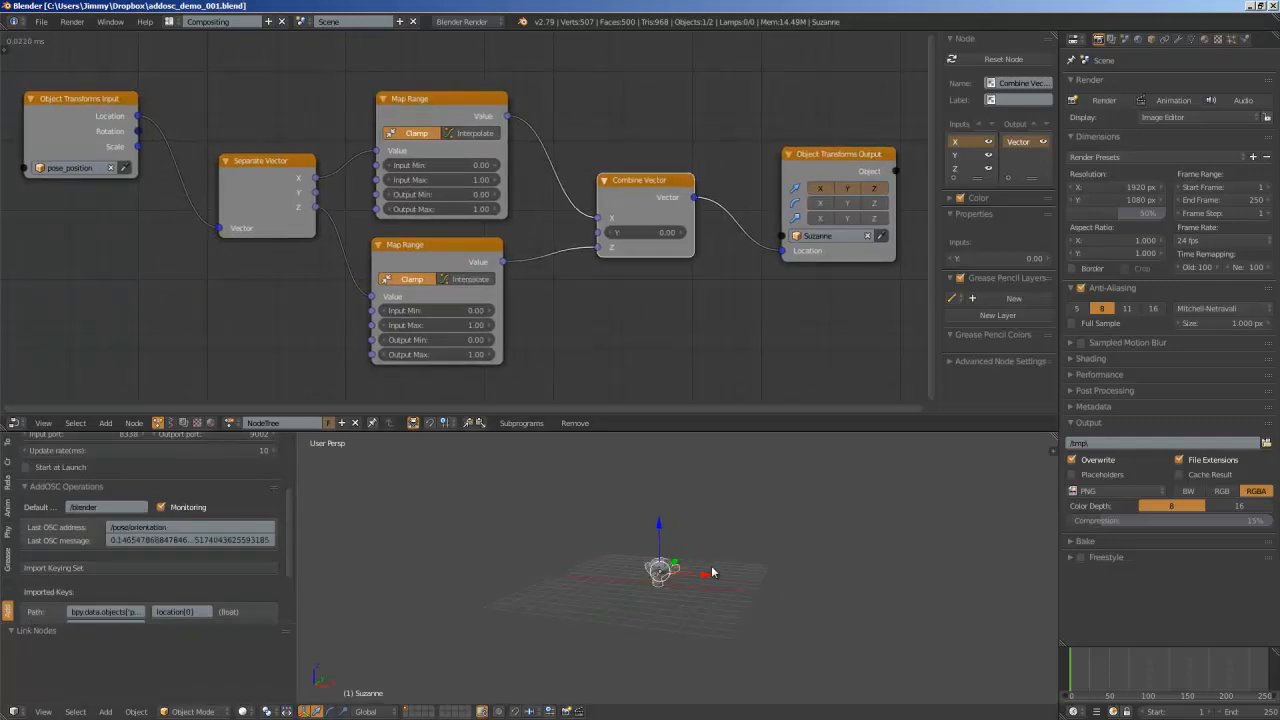
middle_drag(571, 328, 566, 327)
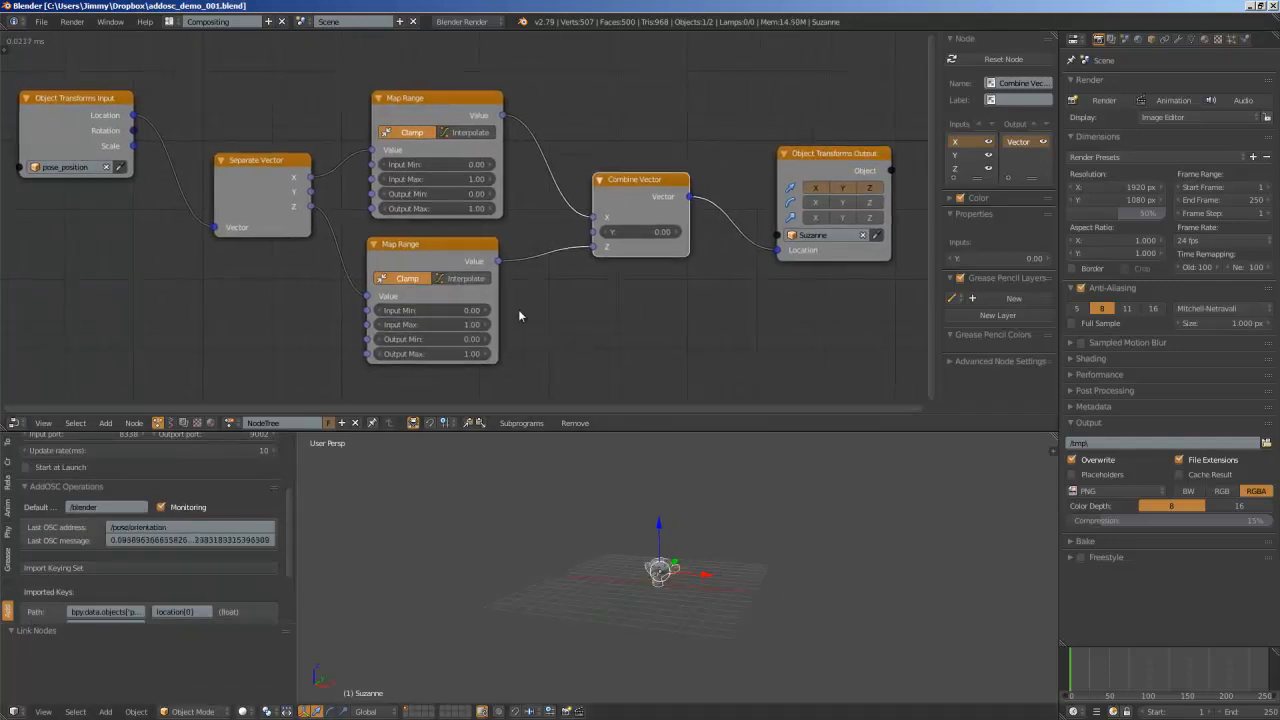
Add a Viewer node above Combine Vector showing a live position value
key(shift+a)
click(580, 298)
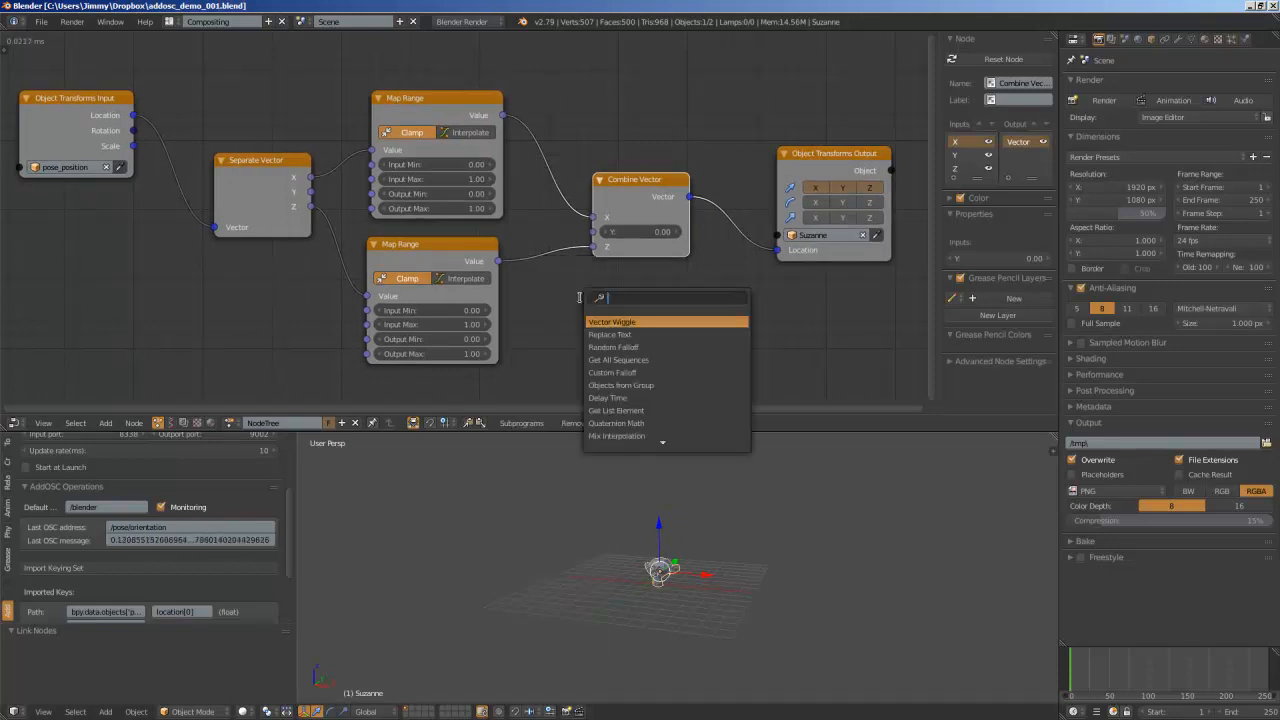
text(viewer)
key(Down)
key(Down)
key(Return)
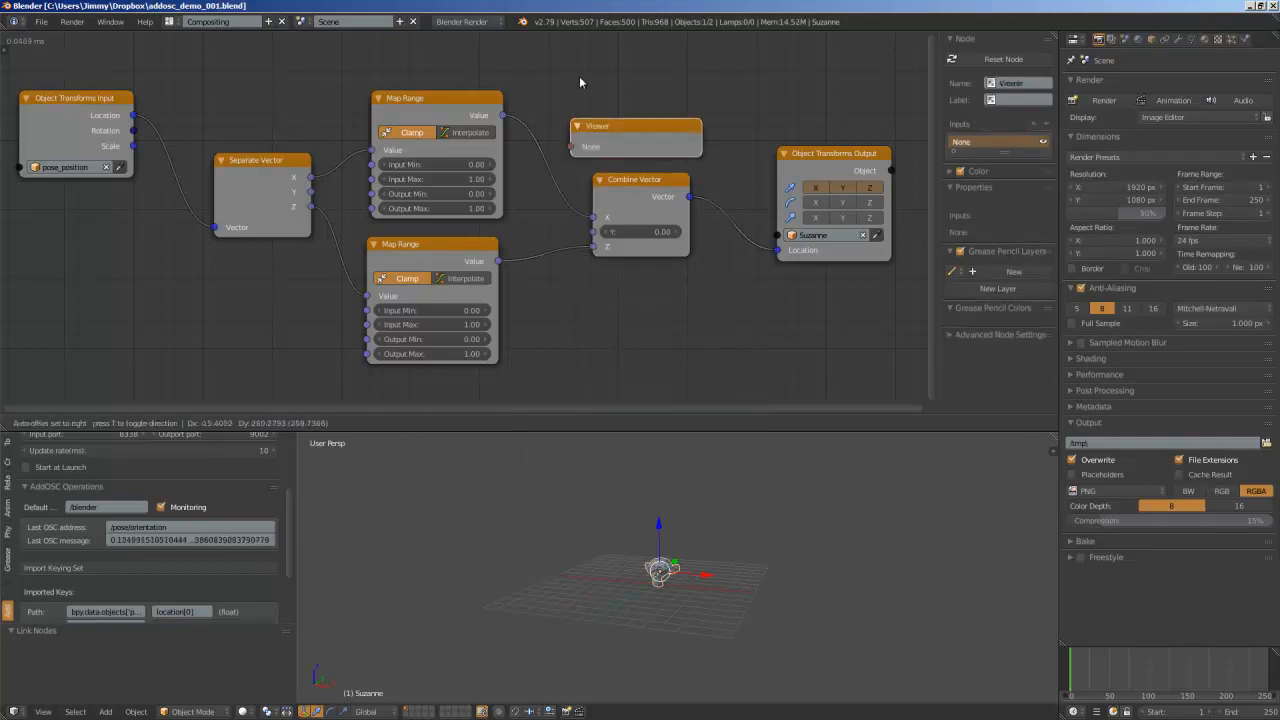
click(587, 68)
drag(502, 115, 586, 94)
click(626, 90)
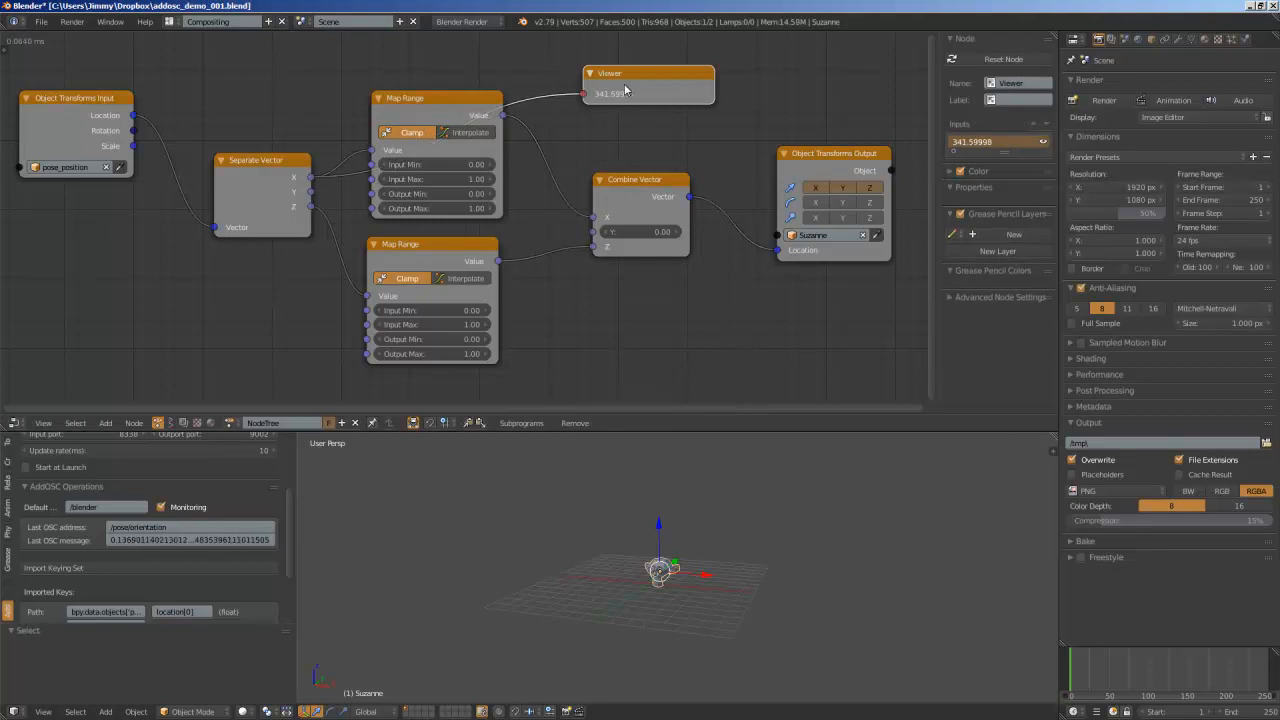
Duplicate the Viewer below the lower Map Range and feed it Separate Vector's Z
key(shift+d)
click(593, 335)
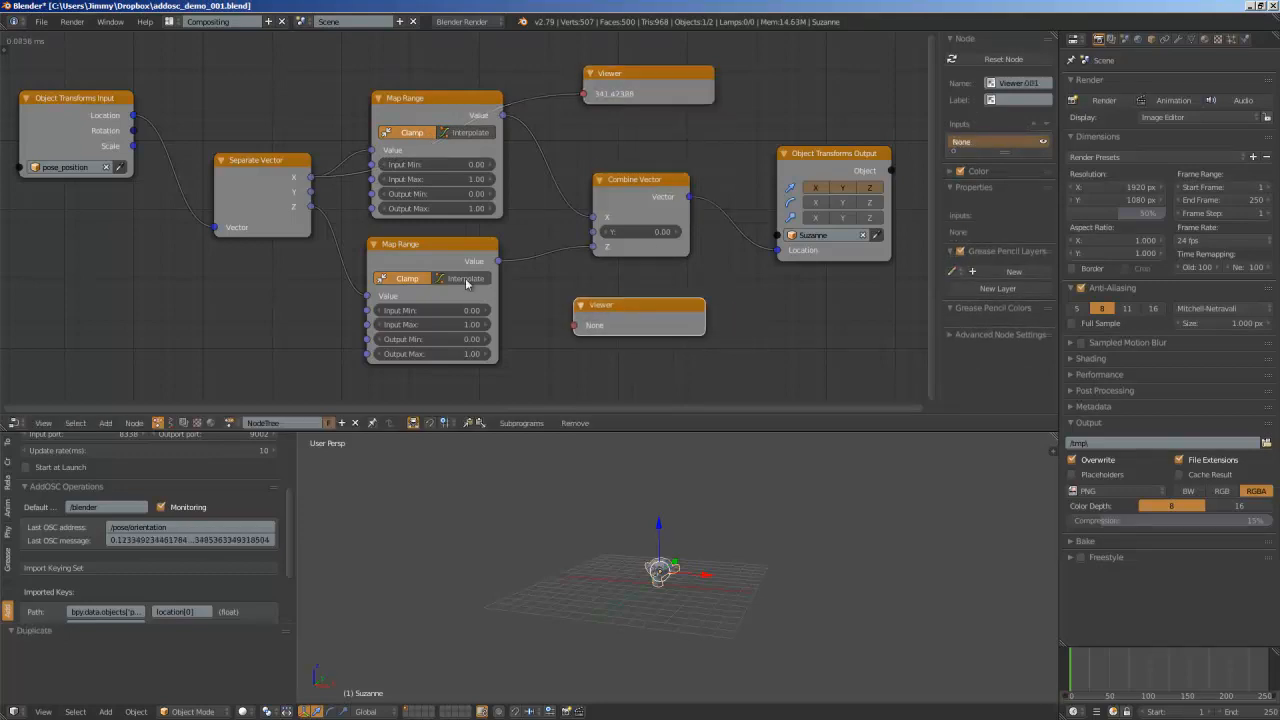
mouse_move(316, 208)
mouse_down()
mouse_move(512, 282)
mouse_move(571, 325)
mouse_up()
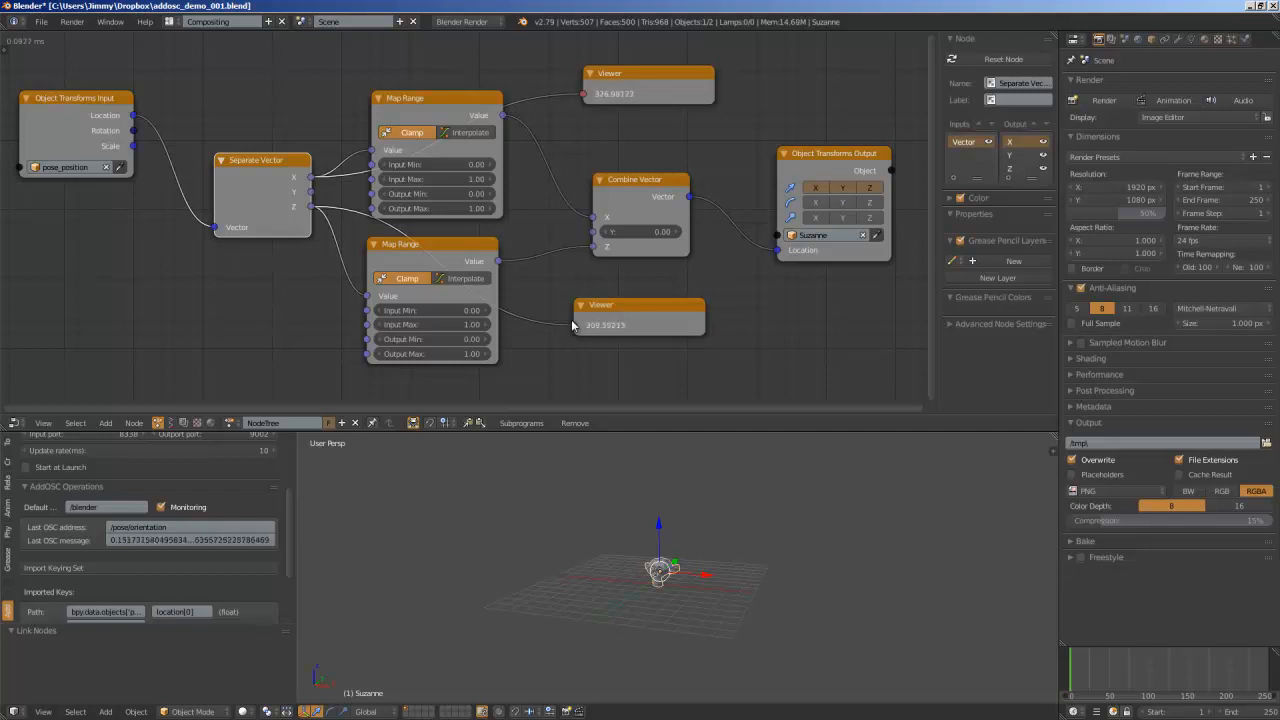
Set the top Map Range input range to 100–500
click(451, 163)
text(100)
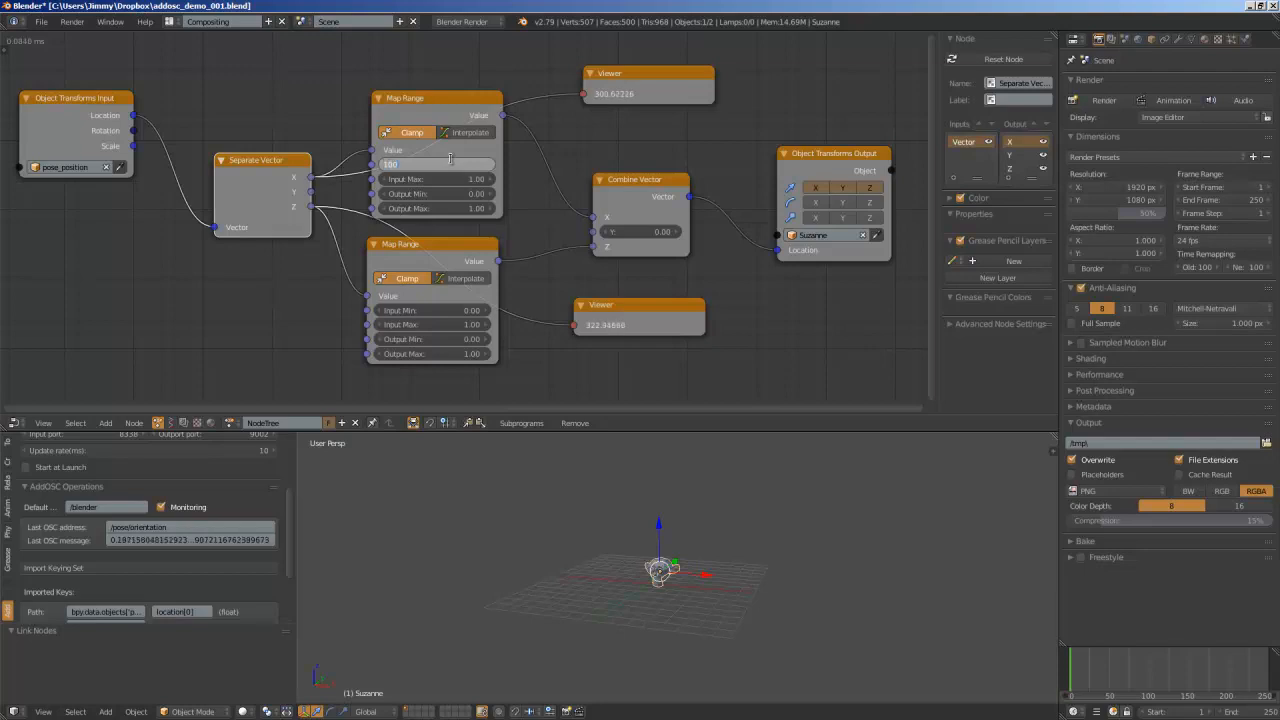
key(Tab)
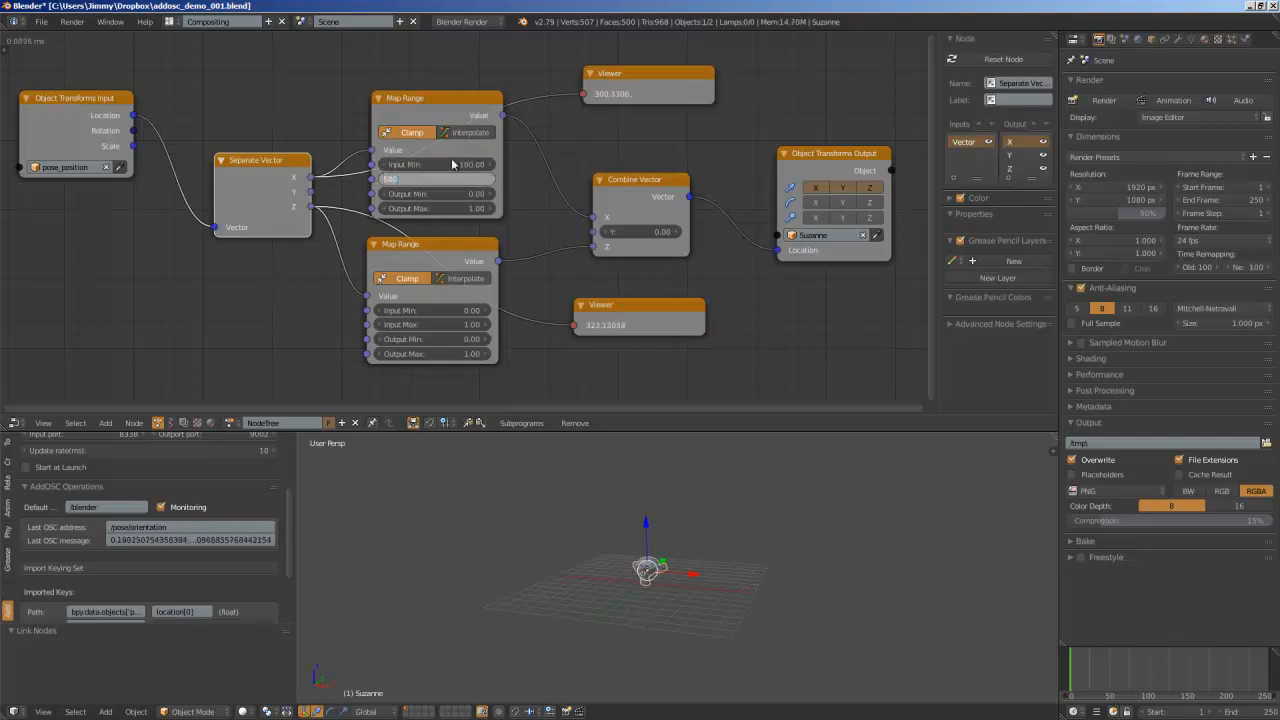
text(500)
key(Return)
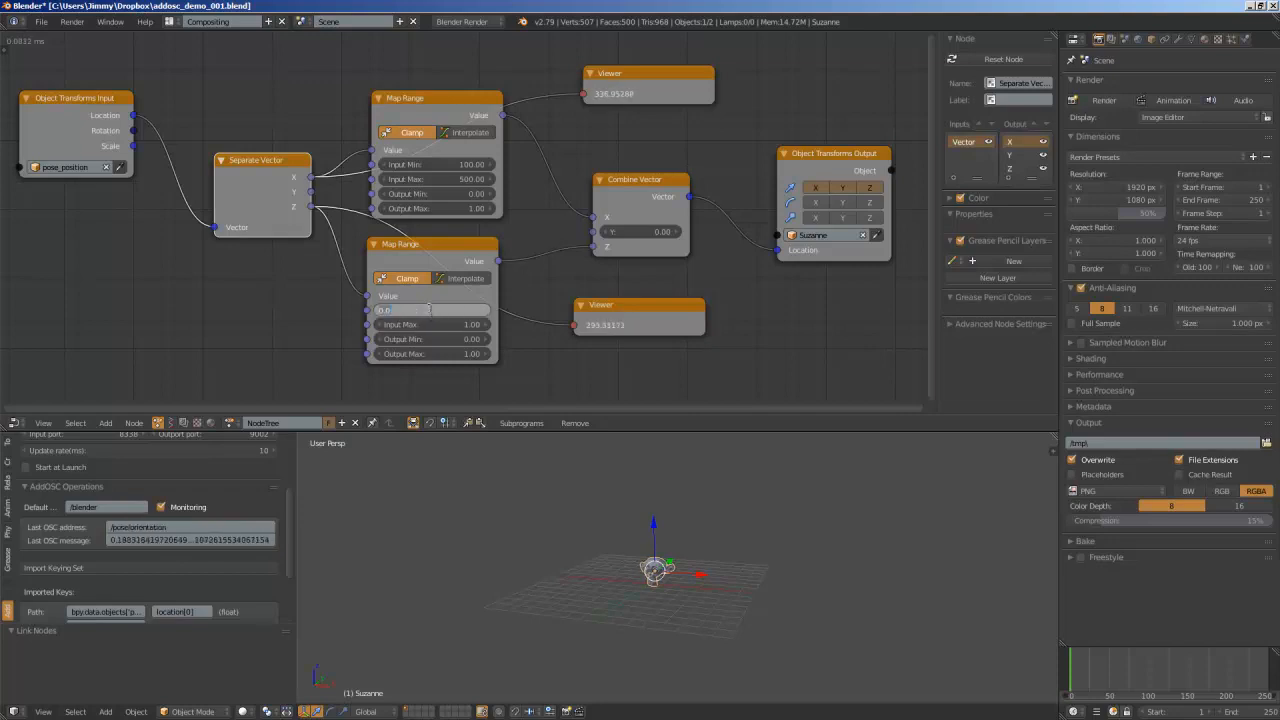
text(60)
text(Input Min: 60.00)
Set the lower Map Range input range to 60–300
key(Return)
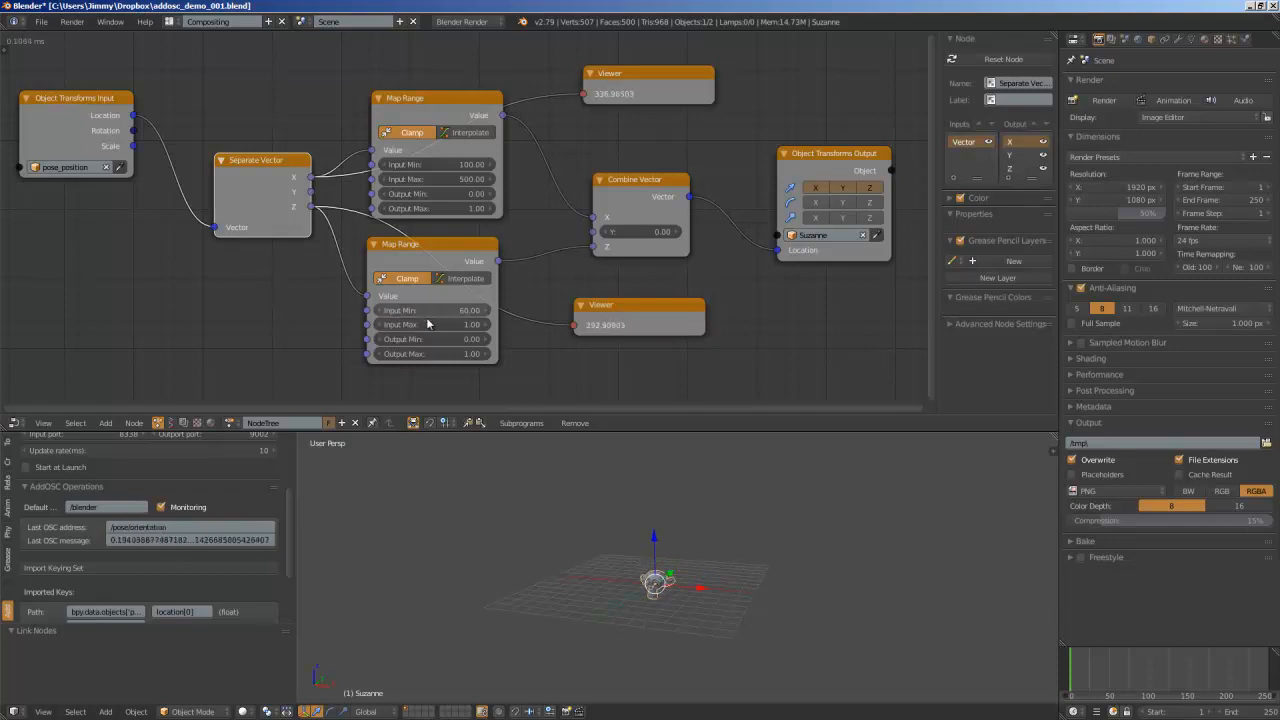
click(426, 319)
text(300)
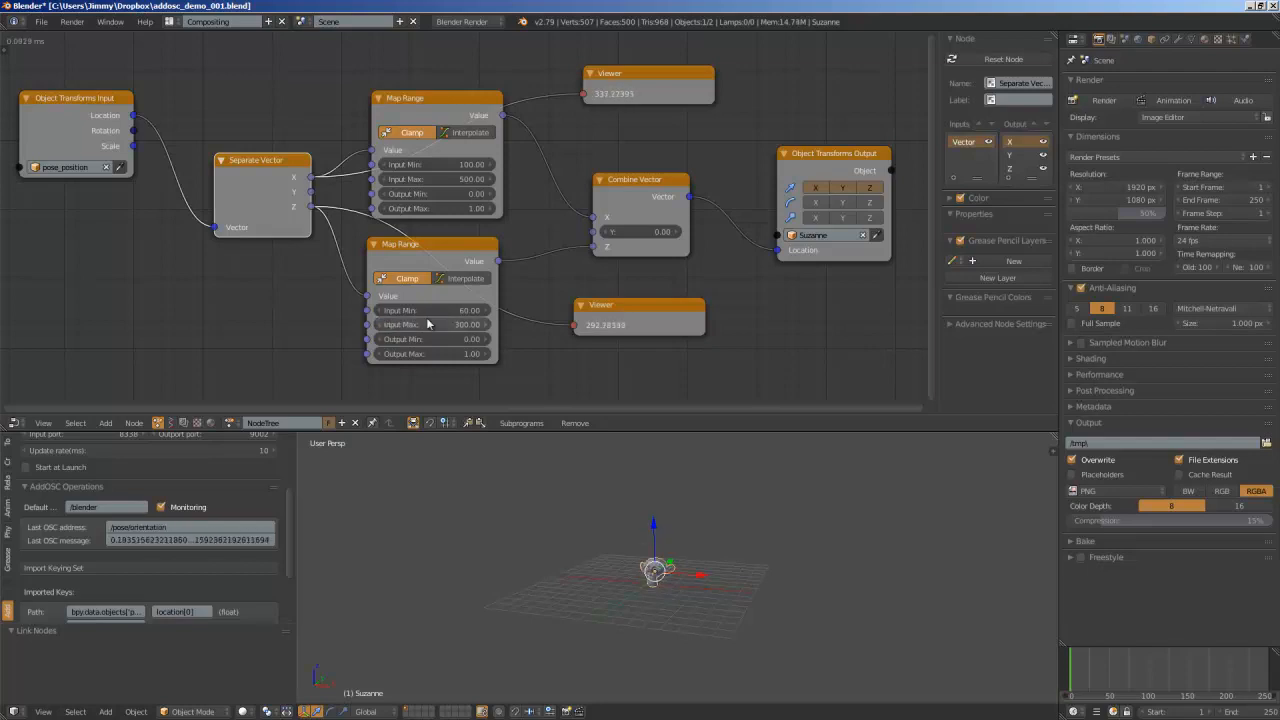
key(Return)
click(41, 21)
scroll(290, 130, right, 1)
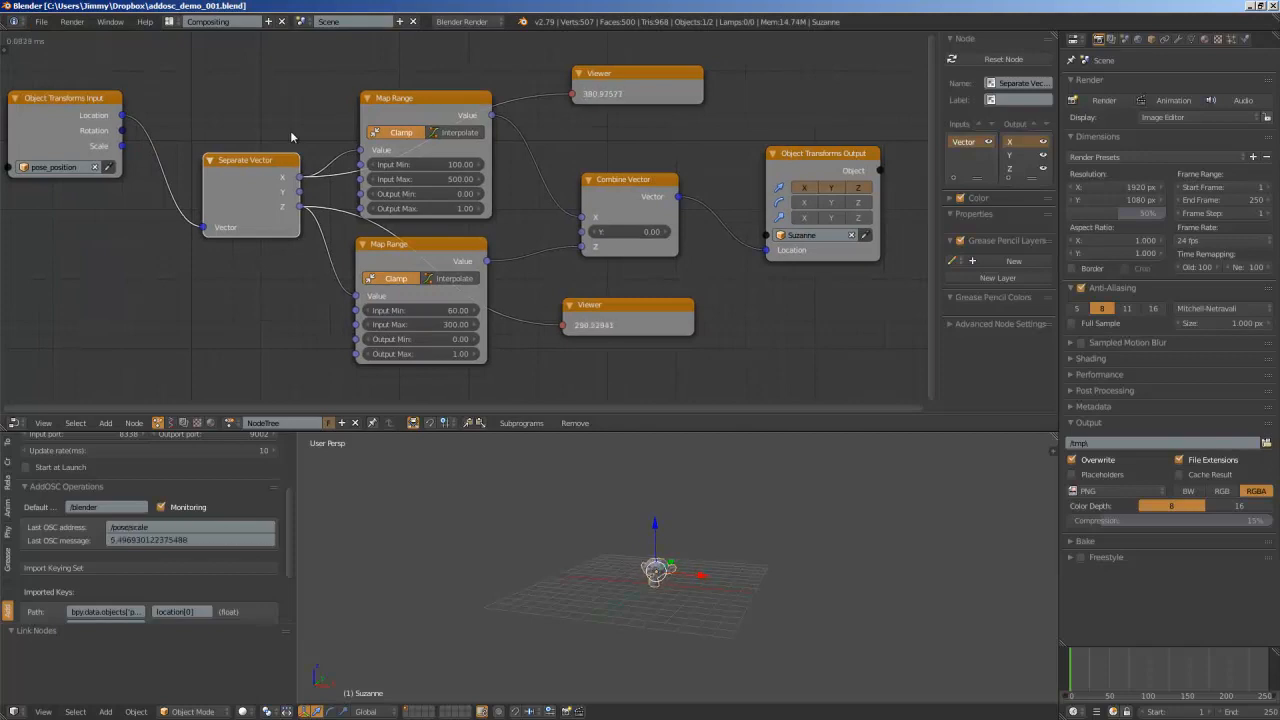
scroll(731, 608, up, 8)
scroll(740, 594, up, 2)
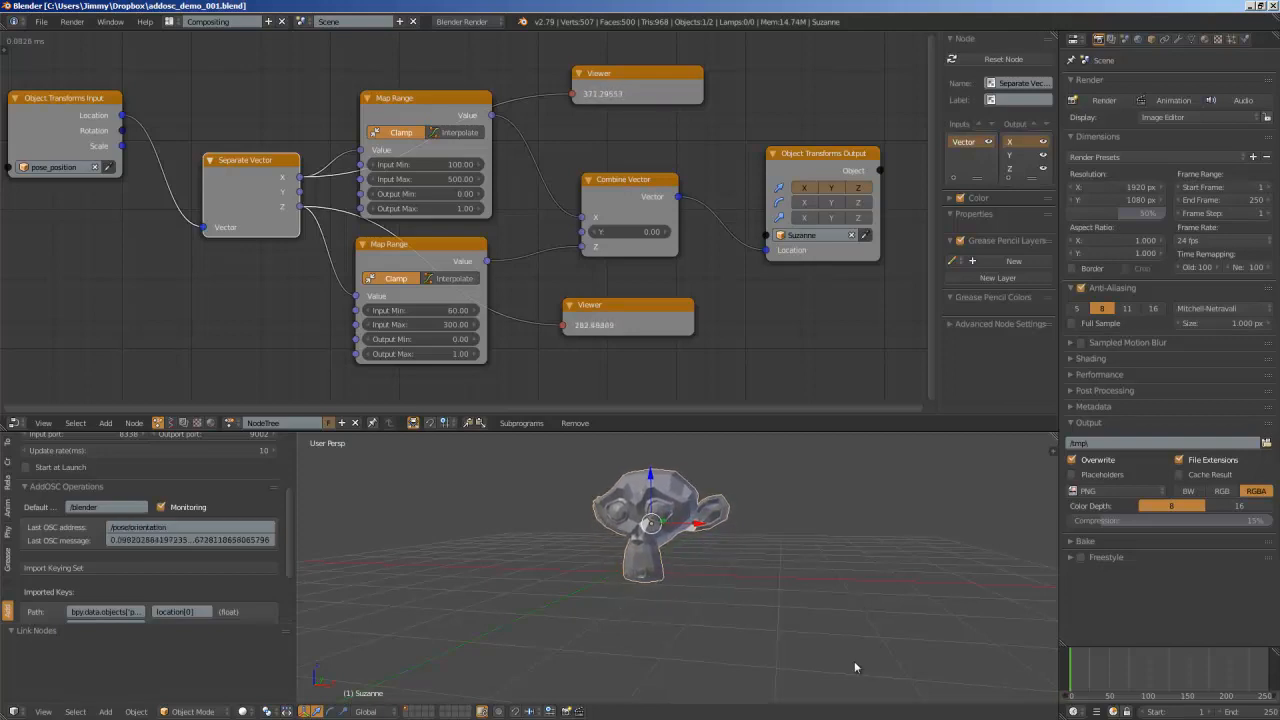
mouse_move(90, 5)
mouse_down()
mouse_move(519, 42)
mouse_move(542, 22)
mouse_up()
drag(1230, 65, 1279, 65)
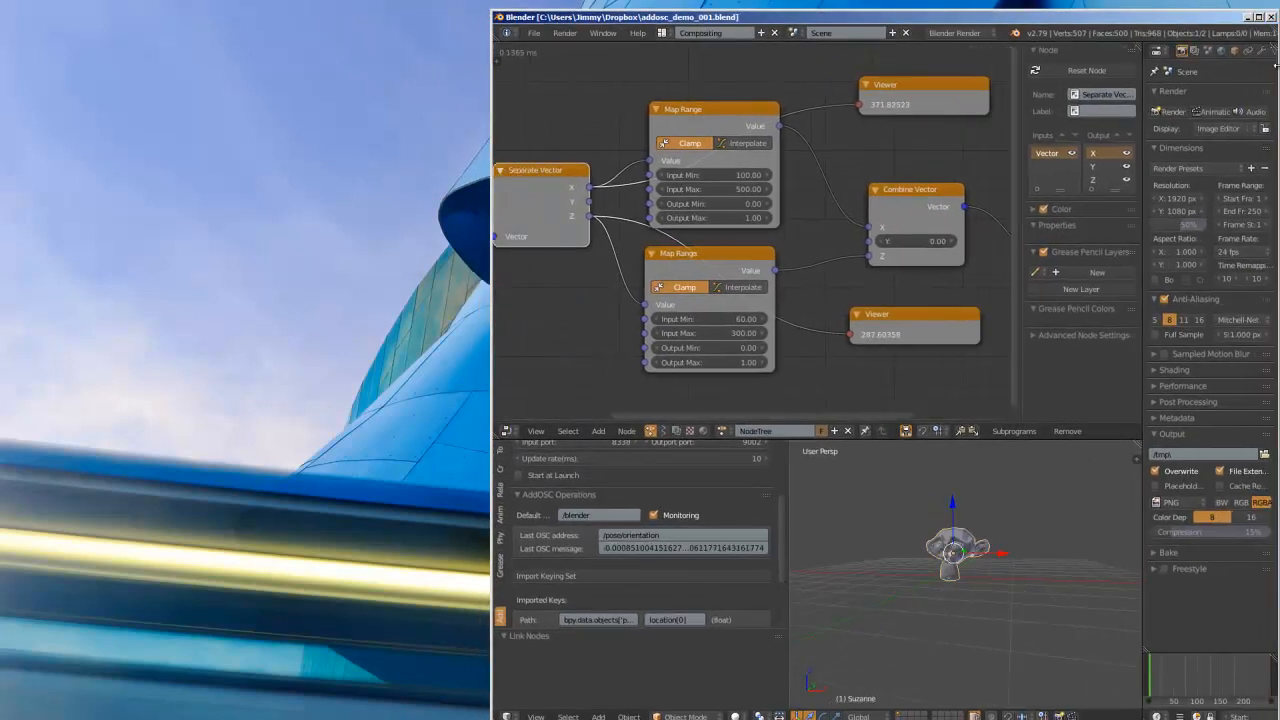
scroll(792, 193, down, 2)
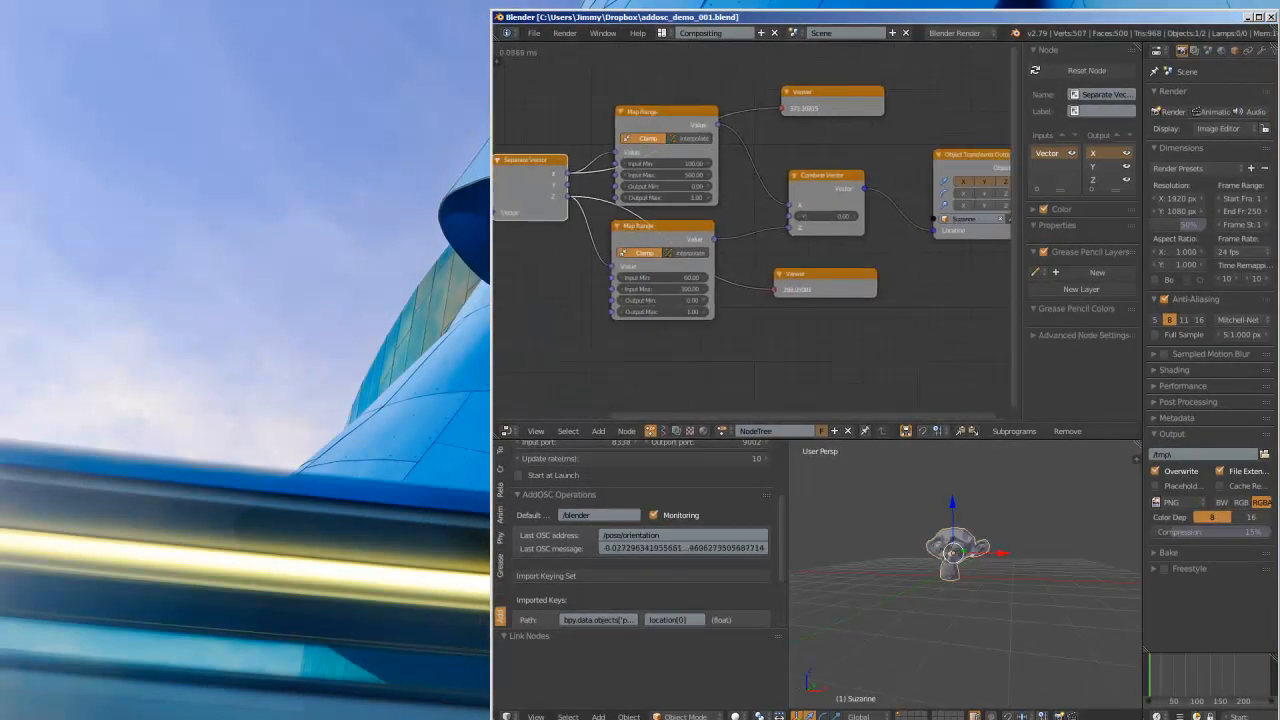
drag(242, 114, 276, 116)
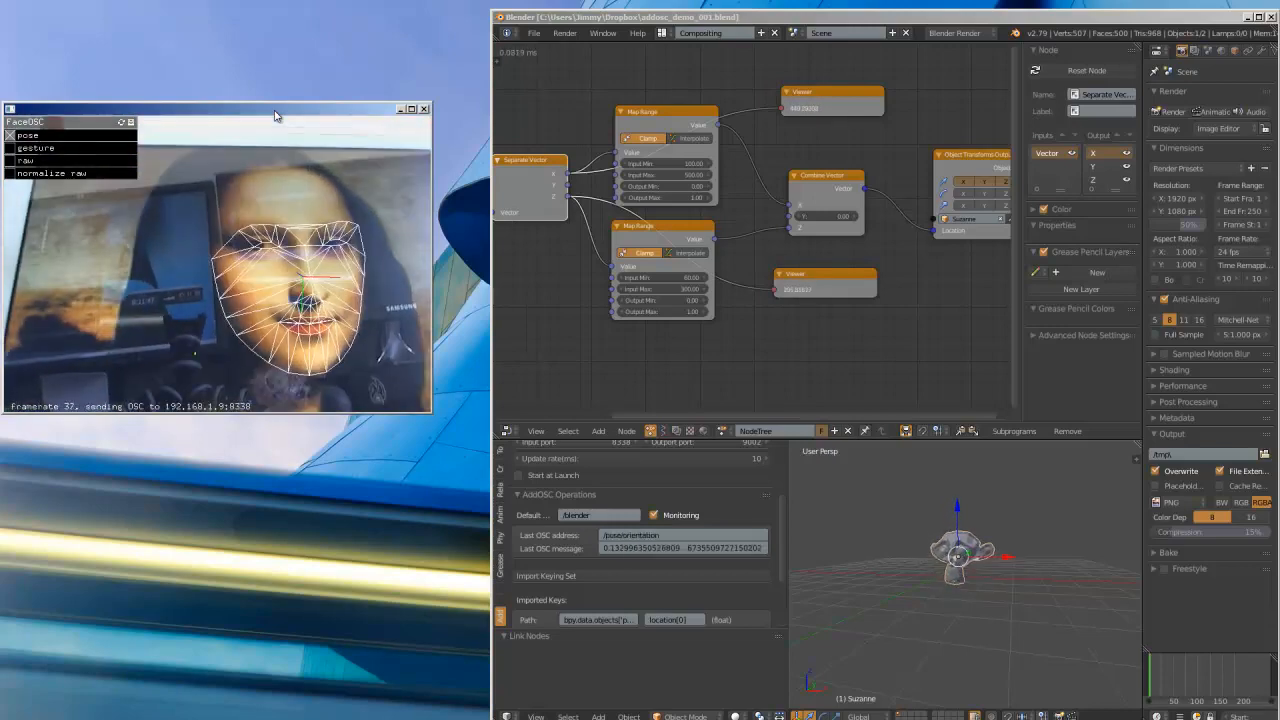
click(399, 108)
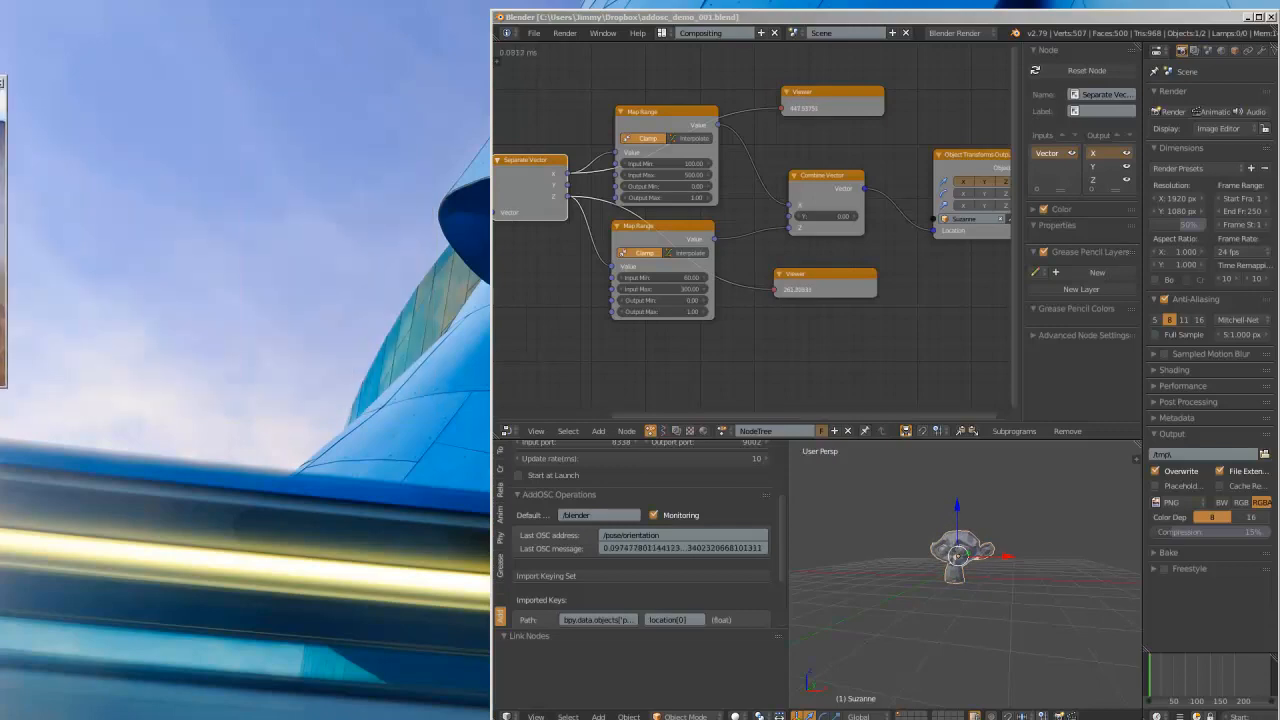
Maximize Blender and save the project as addosc_demo_002.blend
double_click(590, 14)
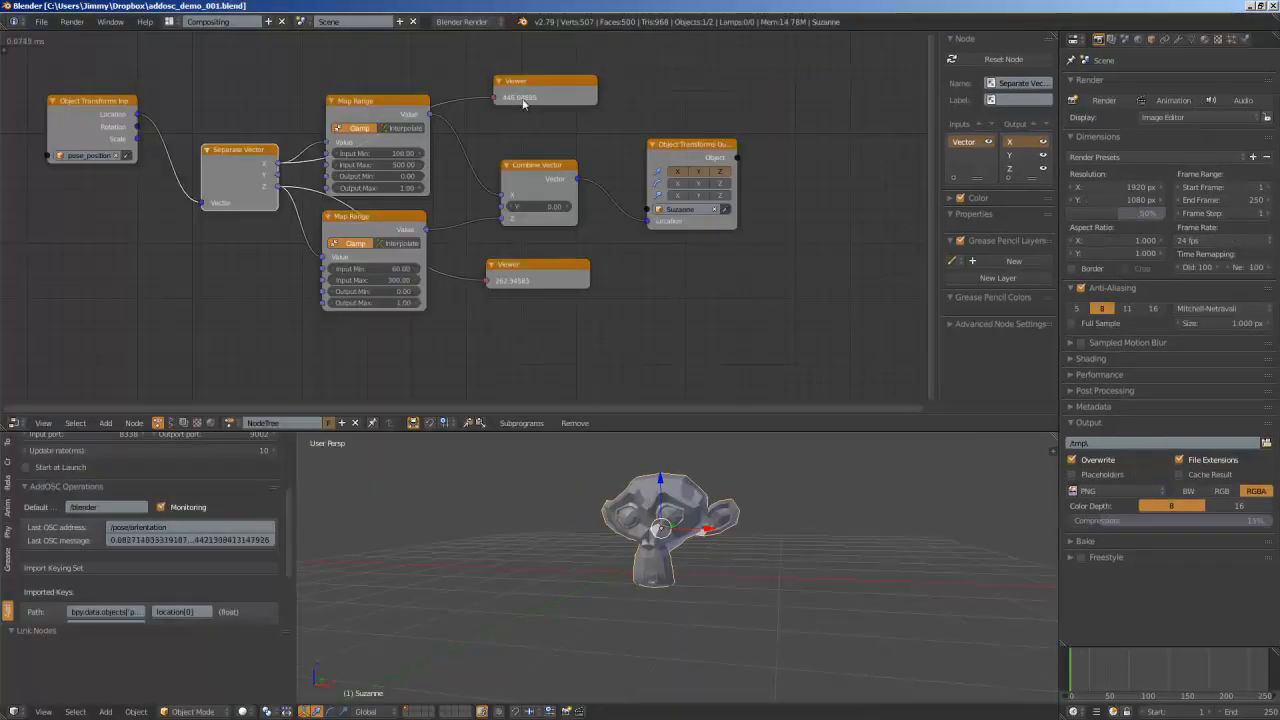
click(41, 21)
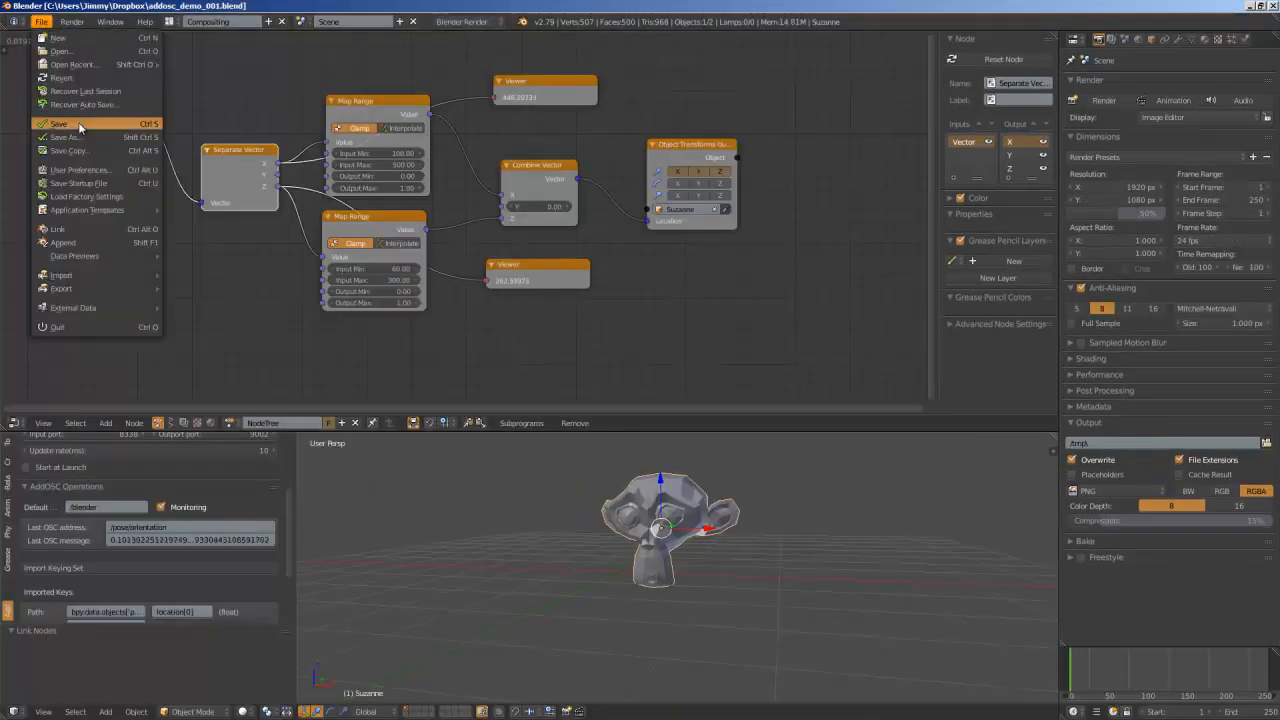
click(70, 123)
click(41, 21)
click(60, 137)
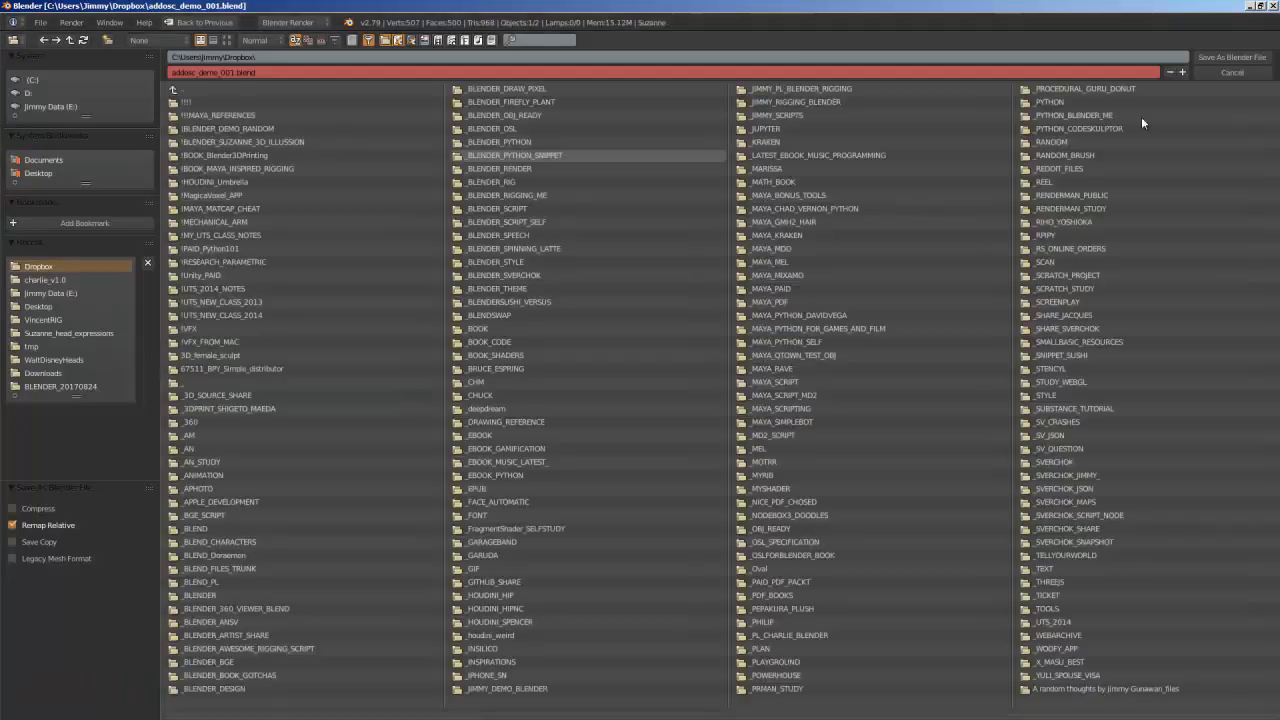
key(KP_Add)
click(1207, 60)
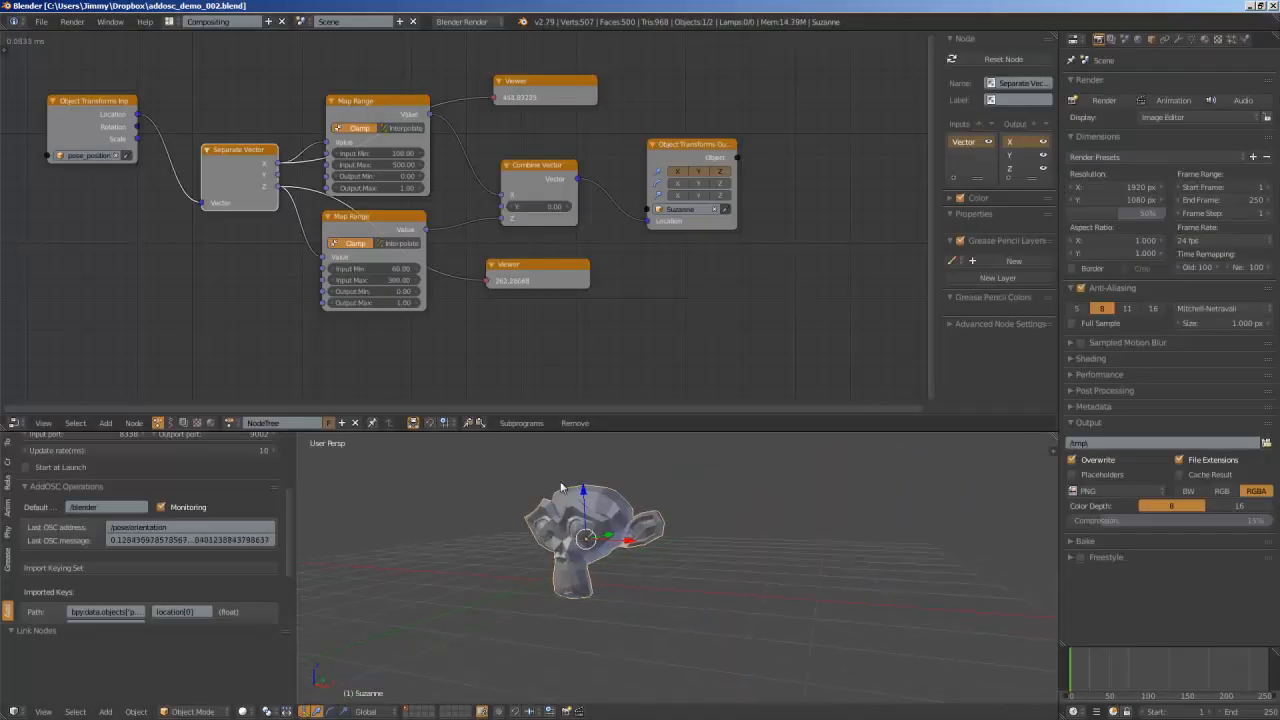
Switch off Monitoring in the AddOSC panel
click(161, 507)
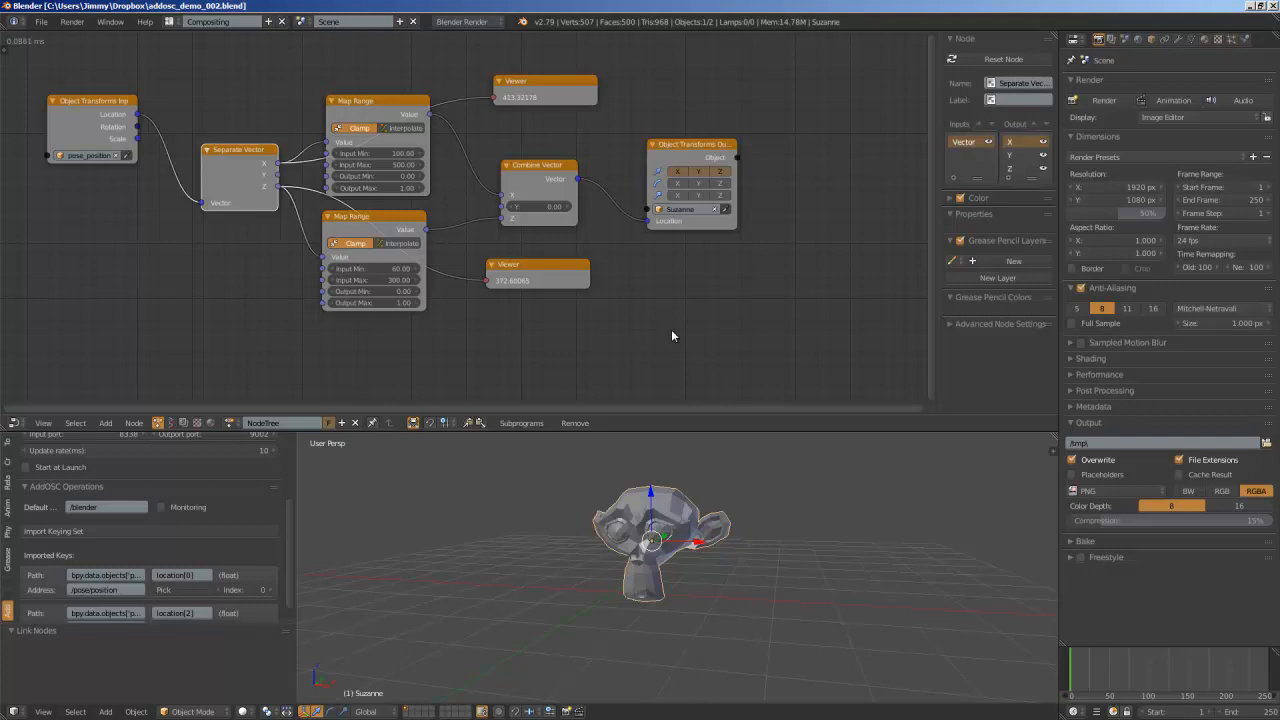
scroll(657, 286, up, 1)
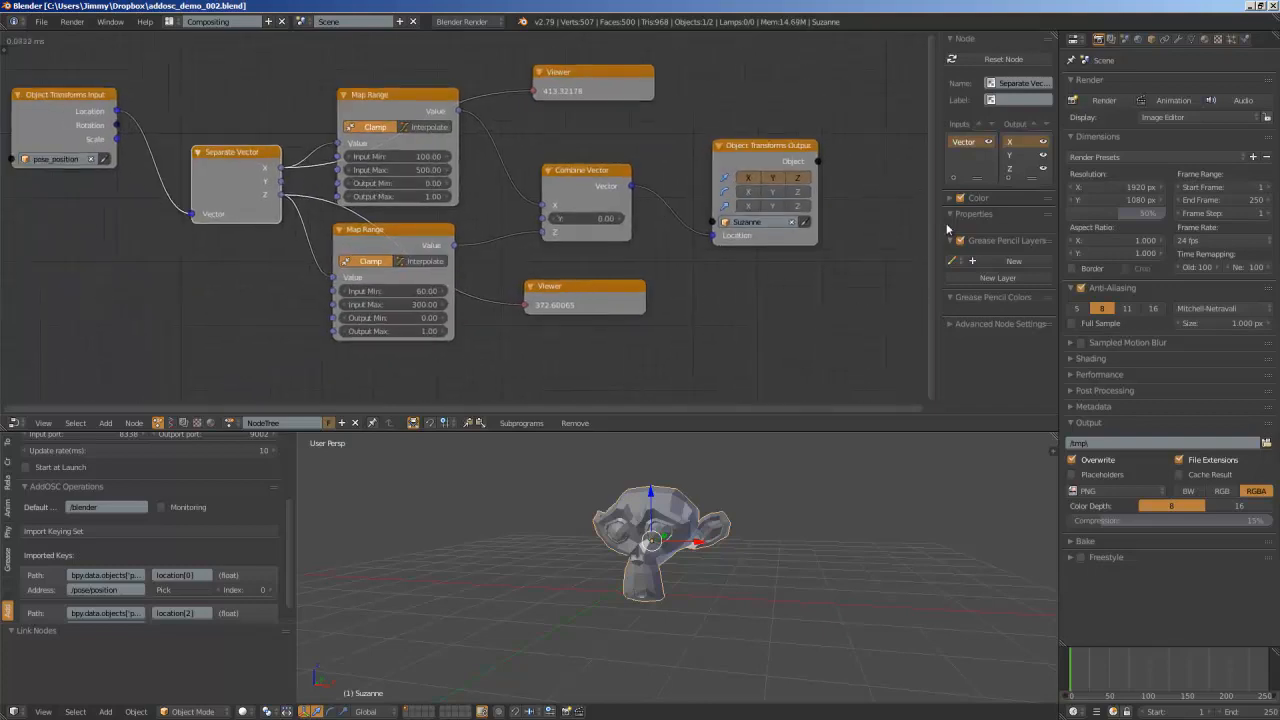
Hide the side panel and spread the nodes apart to make room
key(n)
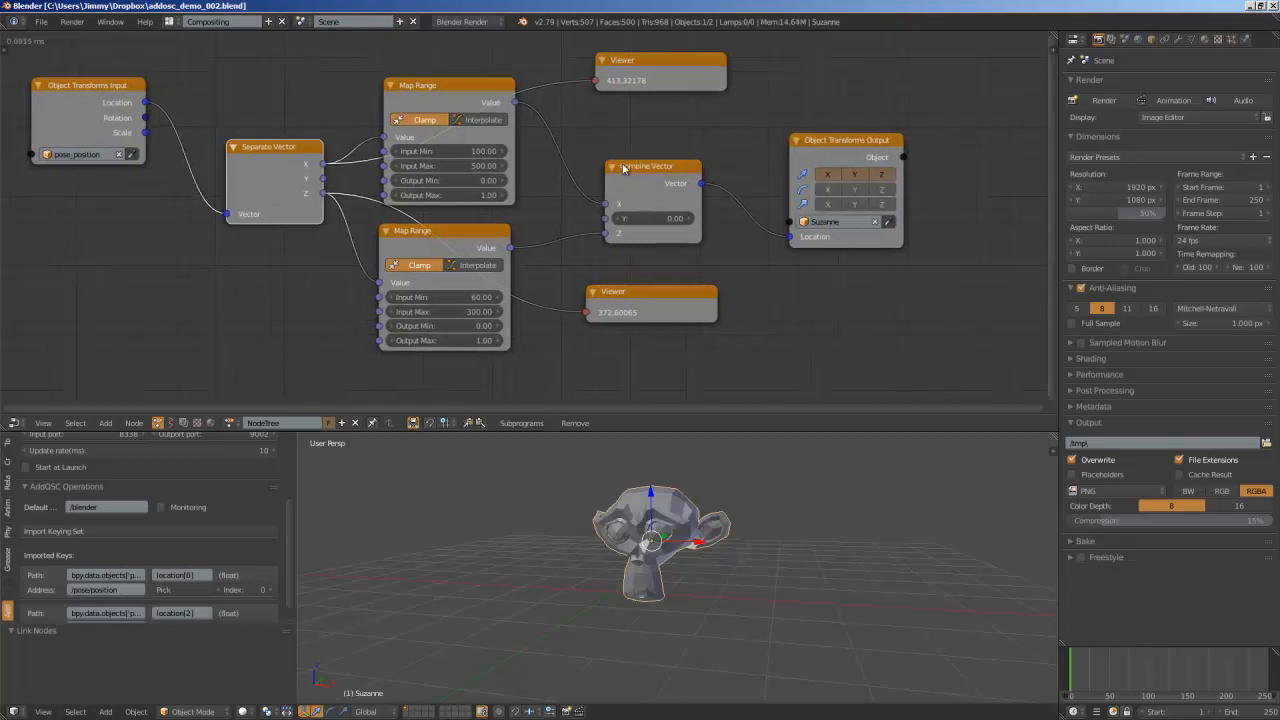
drag(640, 177, 634, 166)
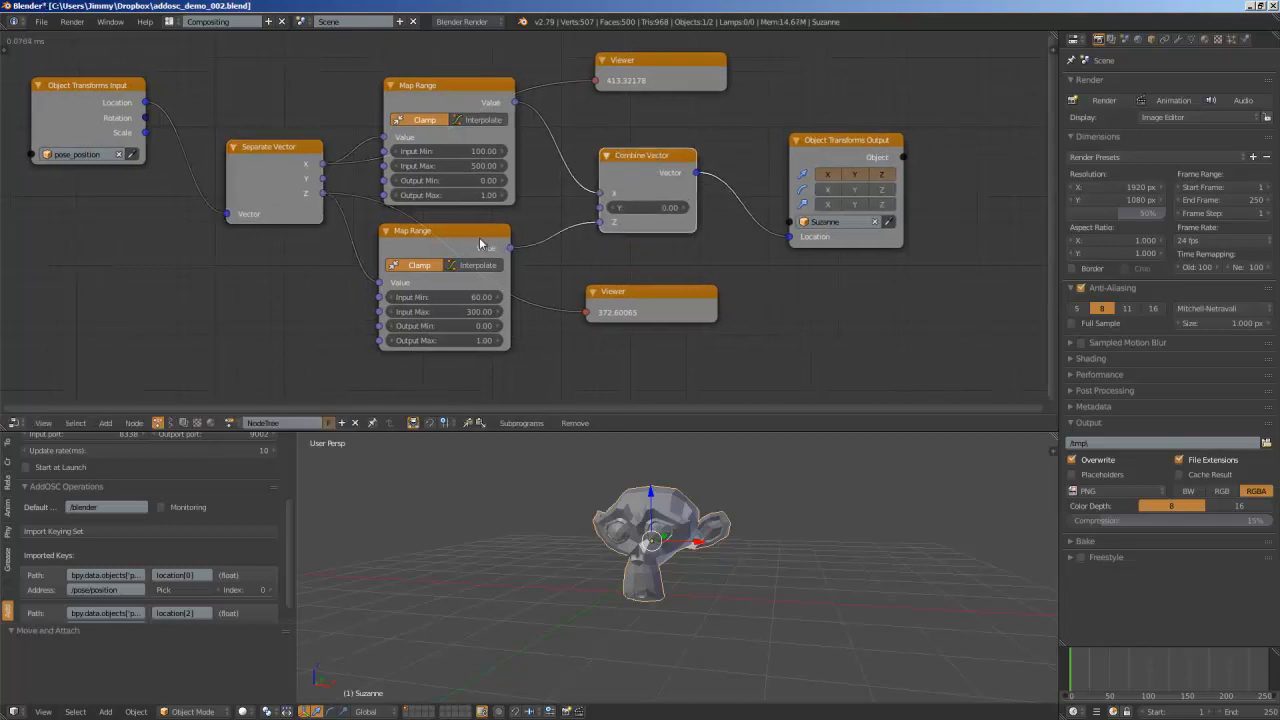
drag(480, 244, 477, 263)
drag(631, 174, 671, 168)
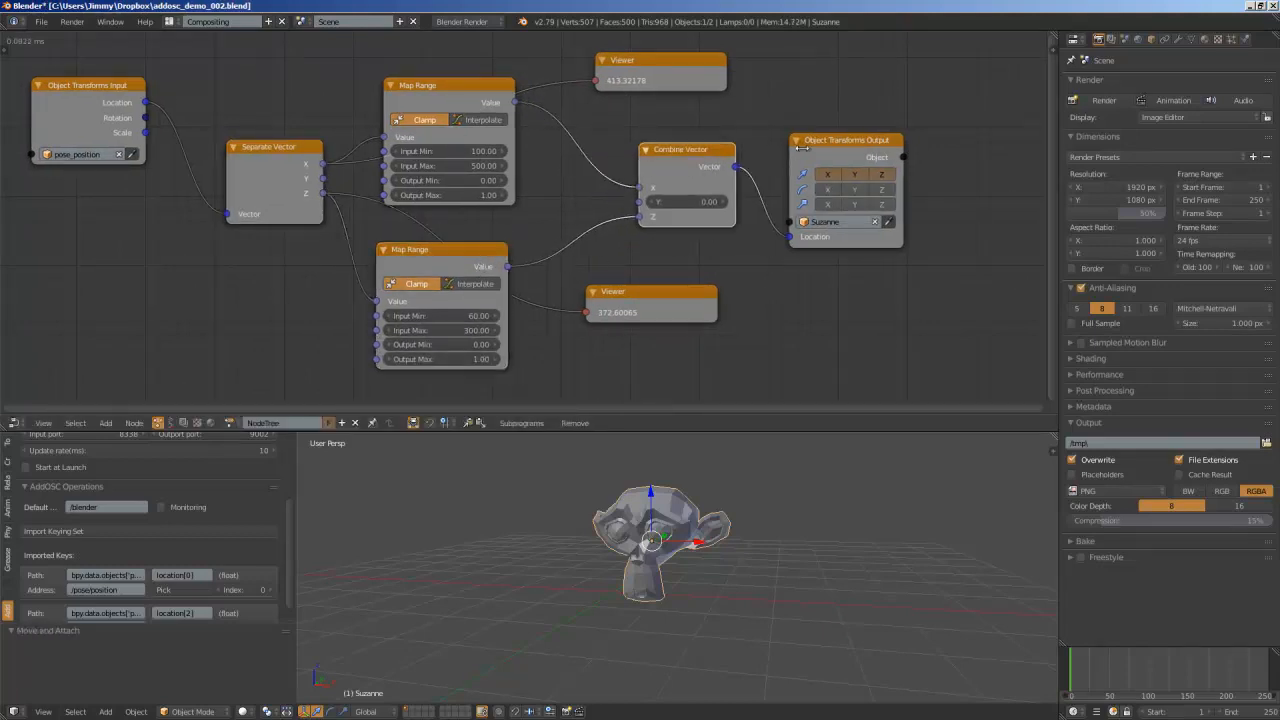
drag(810, 150, 888, 145)
drag(655, 300, 605, 360)
Add a float Math node at the right of the tree
key(shift+a)
click(697, 300)
text(math)
key(Down)
key(Down)
key(Down)
key(Down)
key(Return)
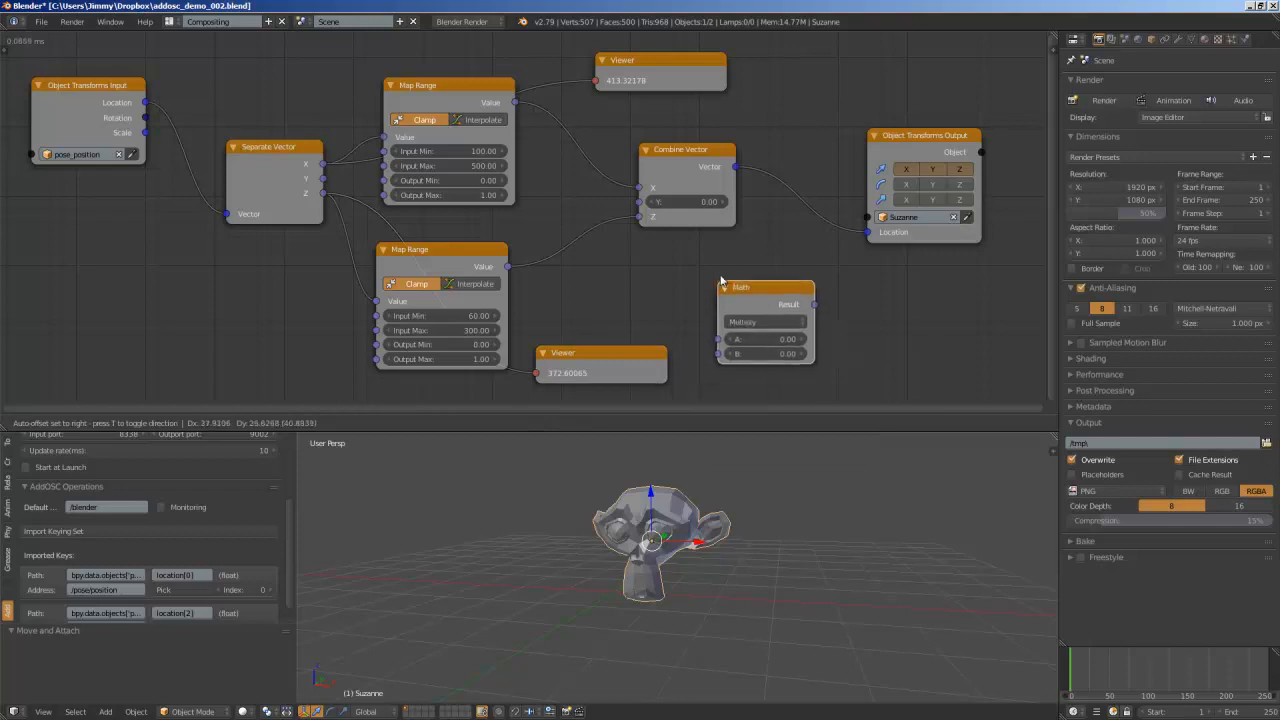
click(718, 278)
drag(638, 216, 619, 237)
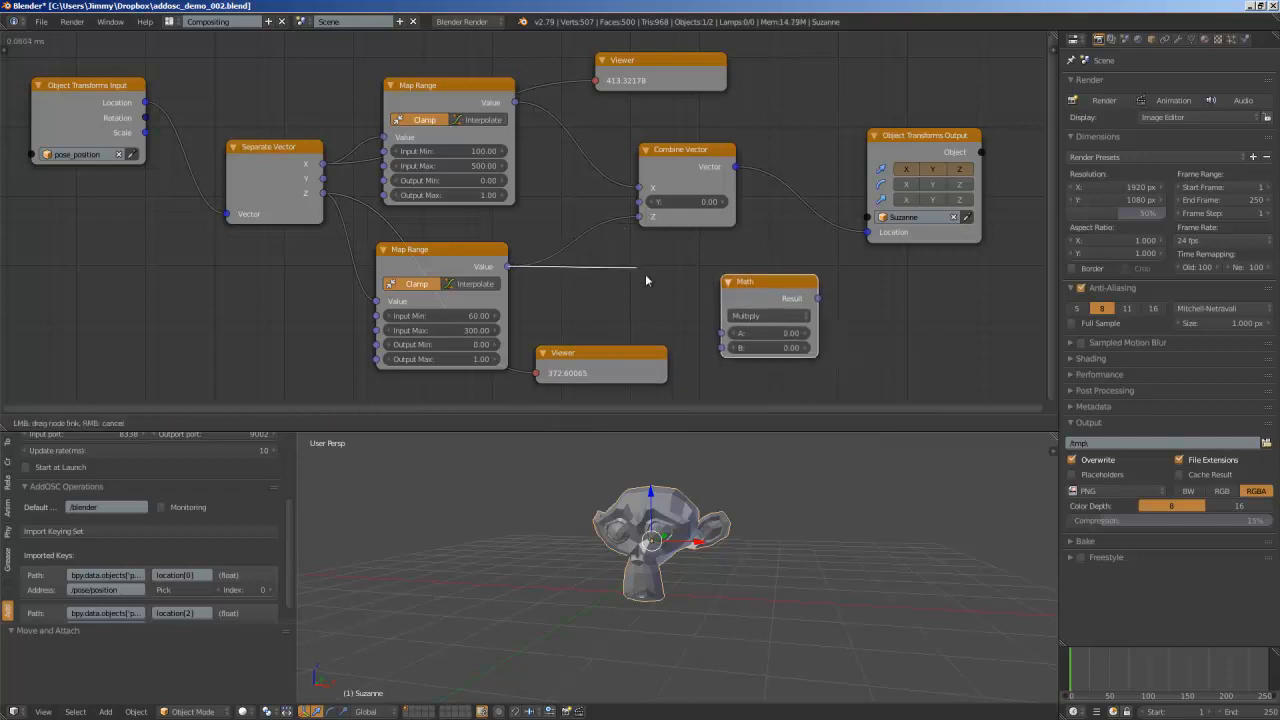
drag(650, 284, 625, 353)
Duplicate a Viewer to the right and link the lower Map Range value to it
click(624, 354)
key(shift+d)
click(895, 320)
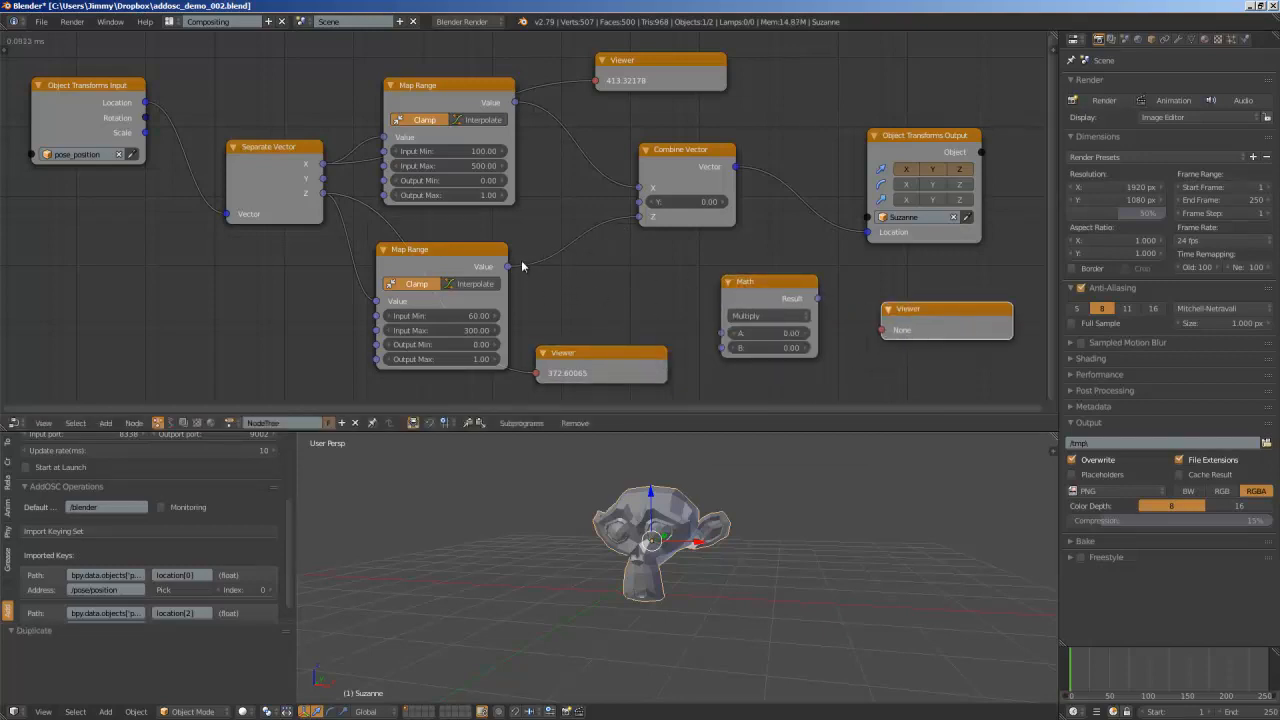
drag(517, 266, 882, 330)
scroll(882, 330, up, 2)
middle_drag(882, 330, 813, 326)
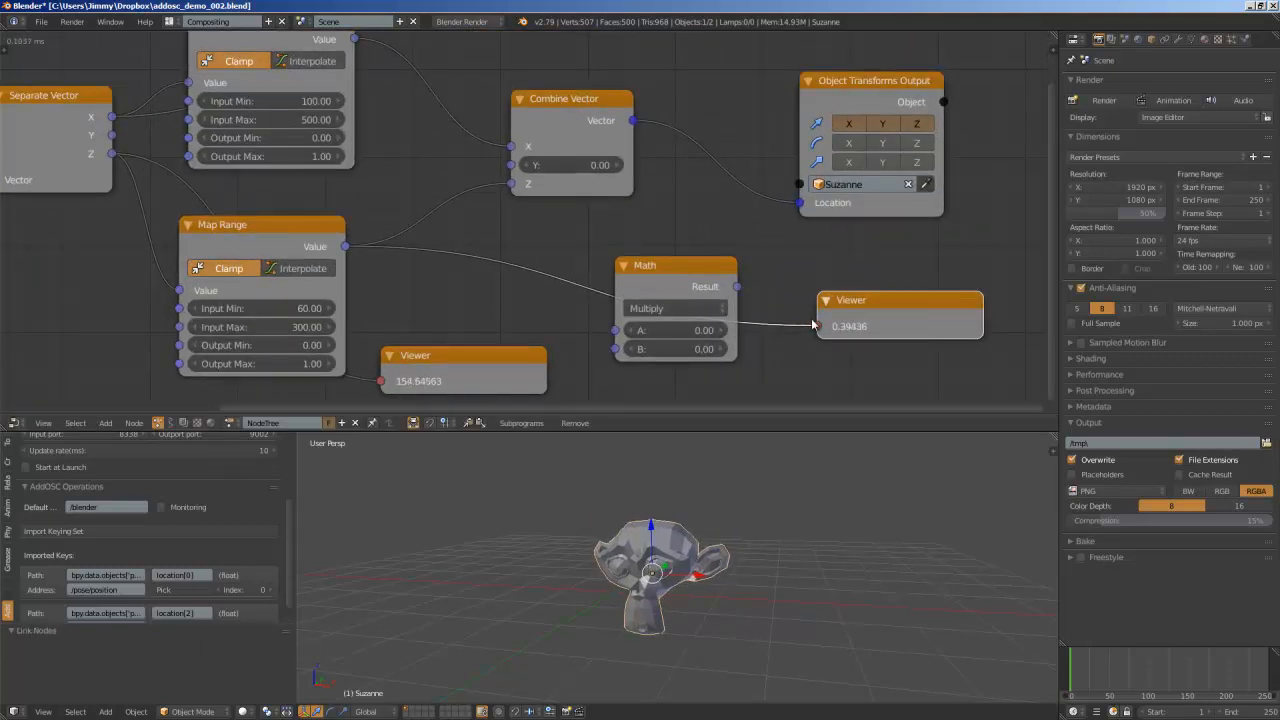
Set Math to Add with A=1, Map Range value into B, result into the Viewer
click(668, 330)
text(1)
key(Return)
click(724, 310)
click(638, 287)
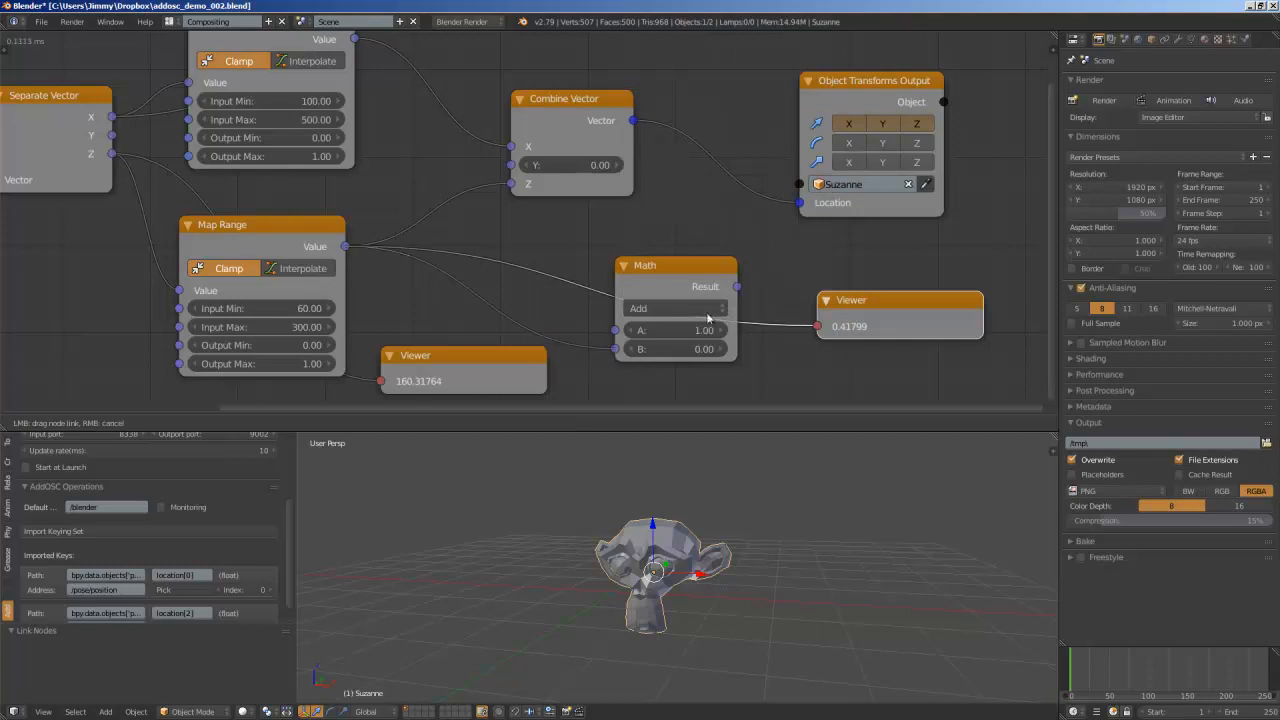
drag(345, 246, 615, 349)
drag(737, 286, 818, 327)
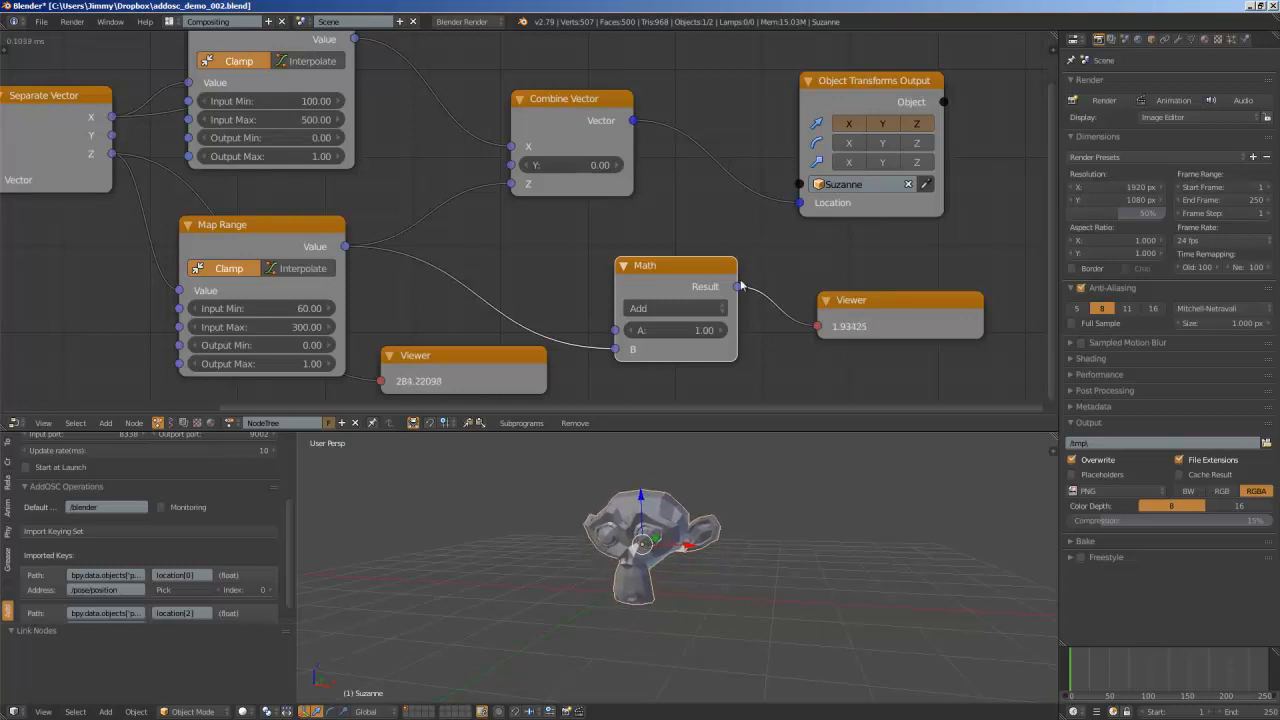
Switch Math to Subtract and raise Map Range output maximums to 2.11 and 2.17
click(648, 308)
click(658, 270)
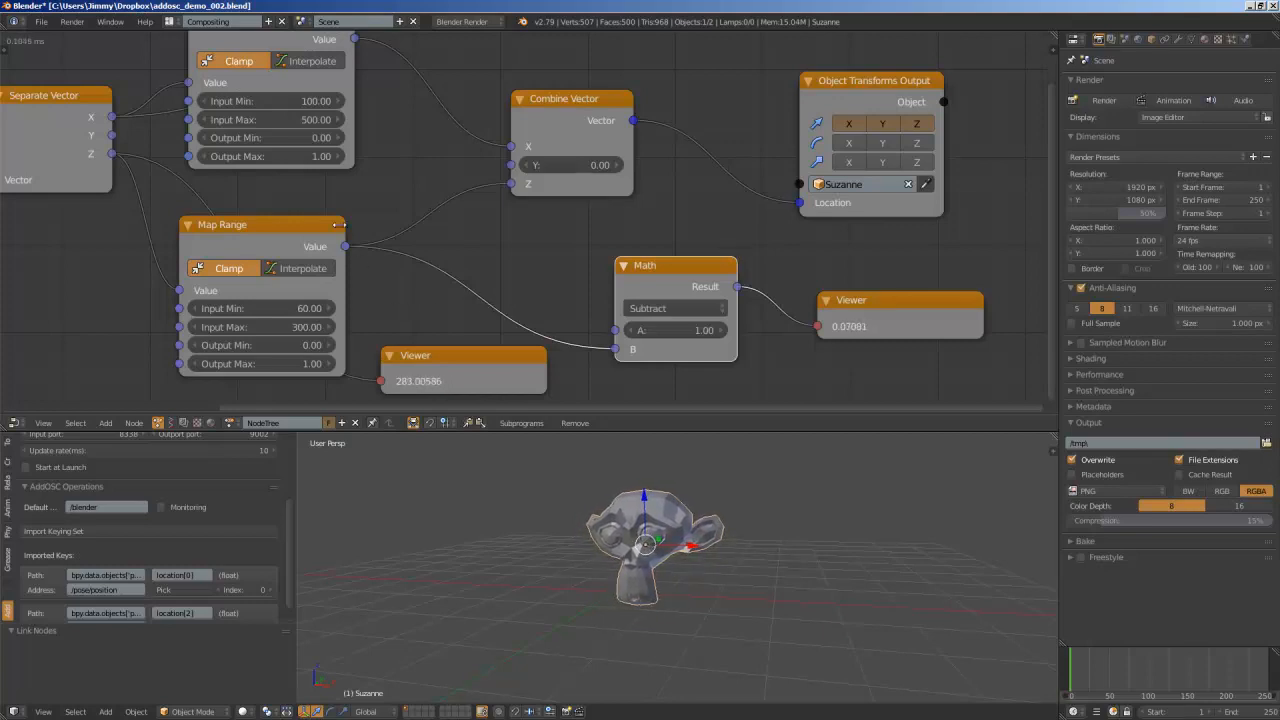
drag(310, 160, 348, 160)
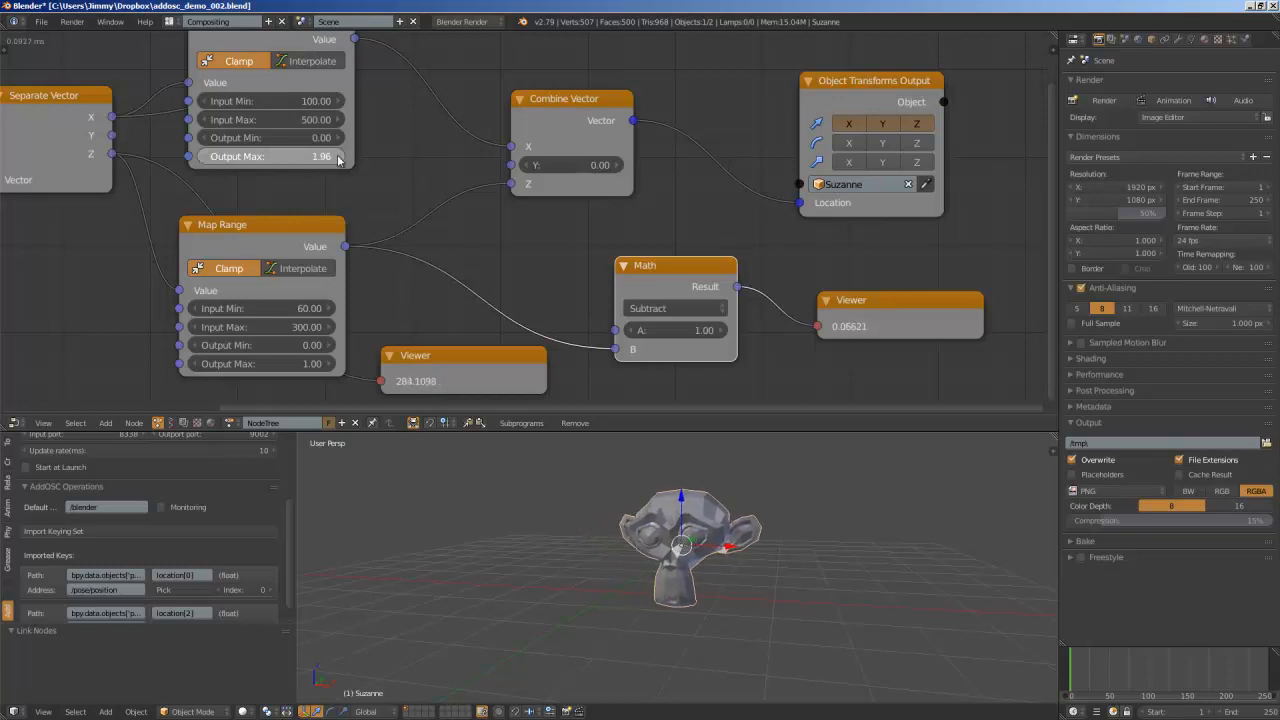
drag(300, 363, 340, 363)
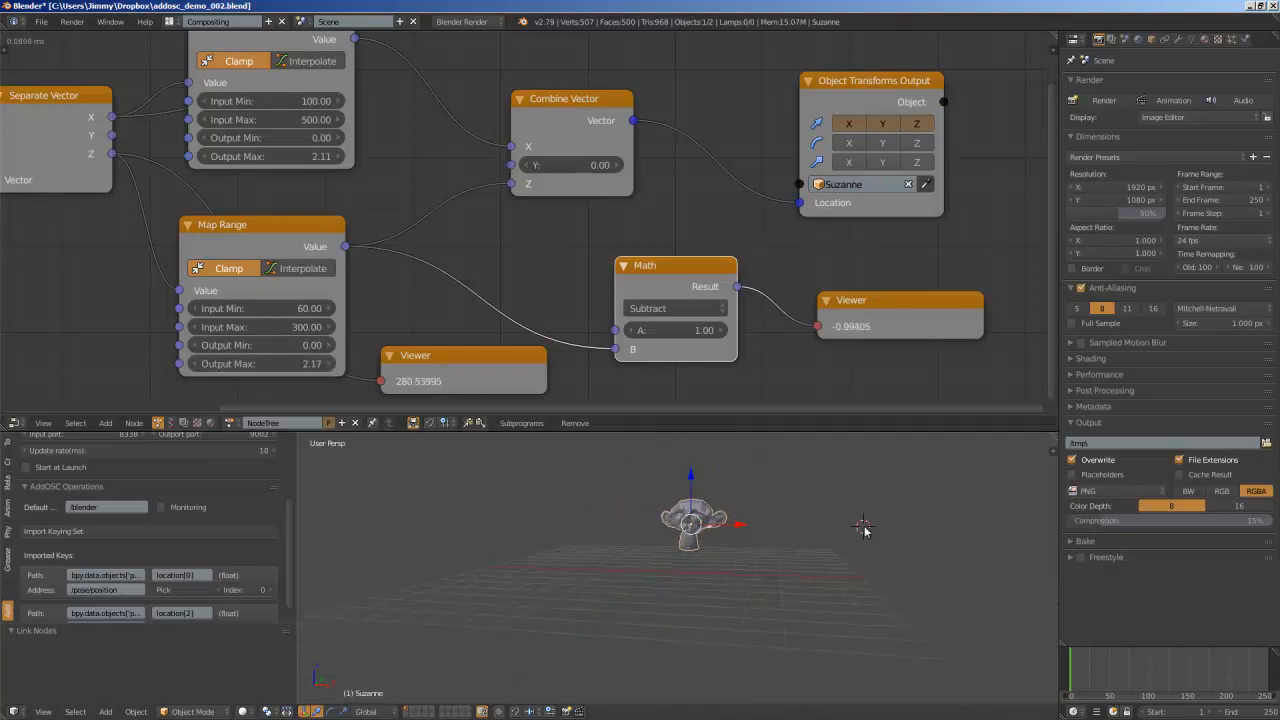
Snap Blender beside FaceOSC and maximize the 3D view to watch Suzanne track the face
key(alt+Tab)
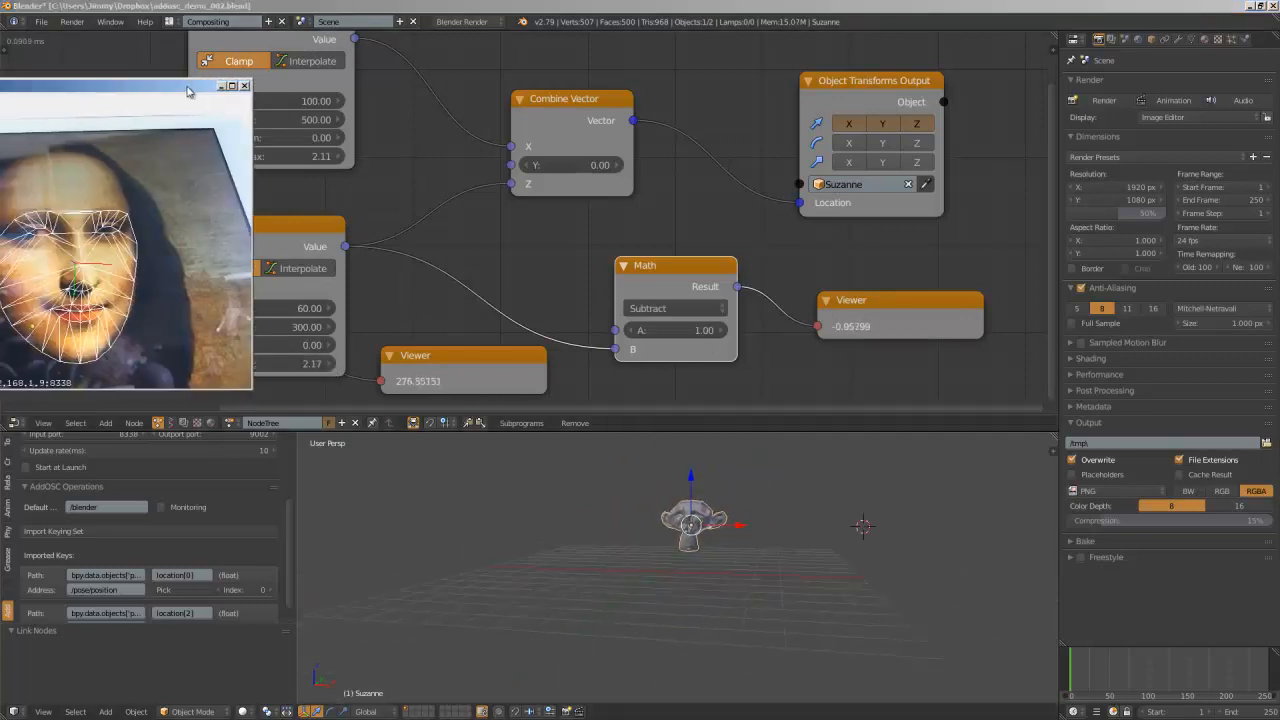
drag(196, 91, 408, 123)
key(super+Right)
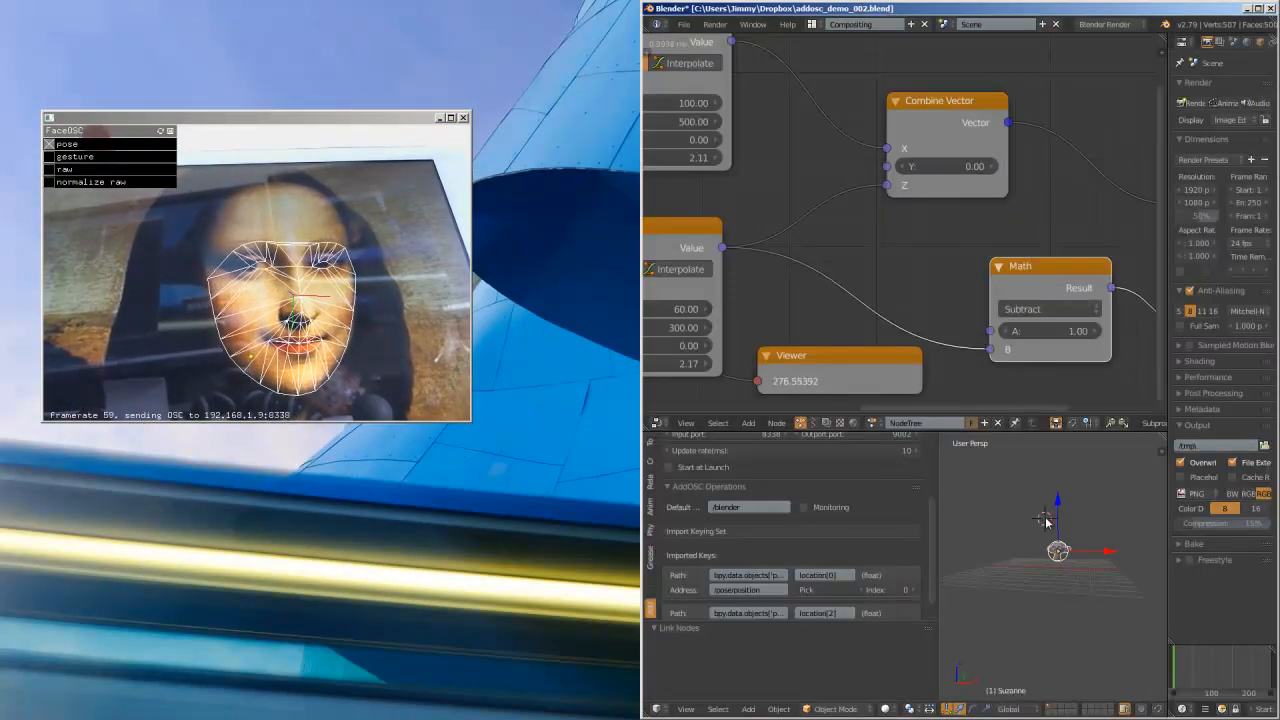
key(ctrl+space)
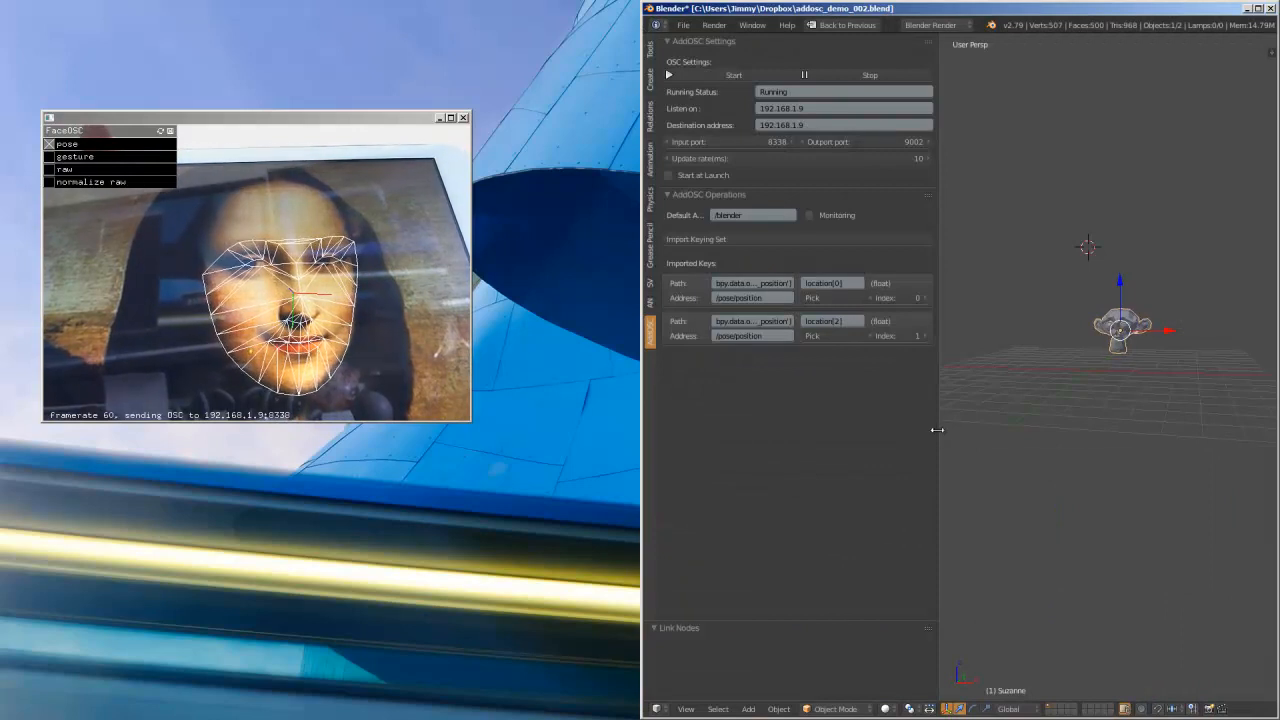
drag(937, 429, 900, 432)
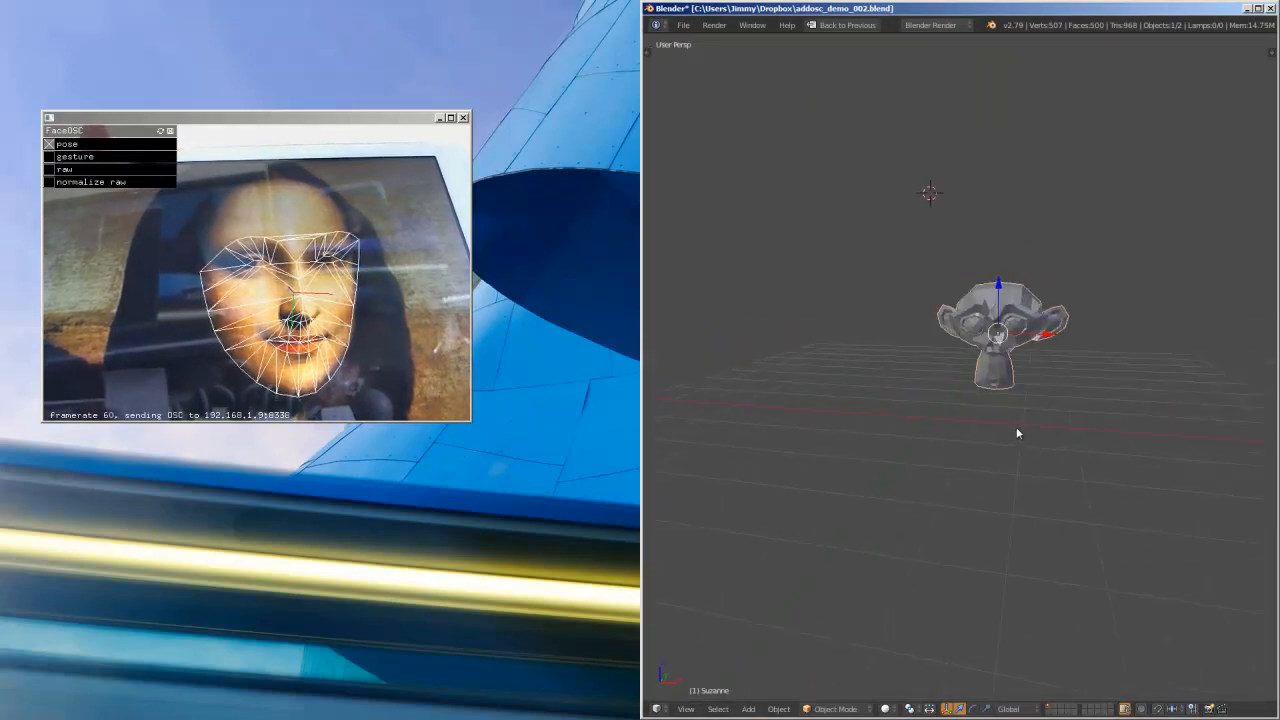
scroll(1015, 432, up, 2)
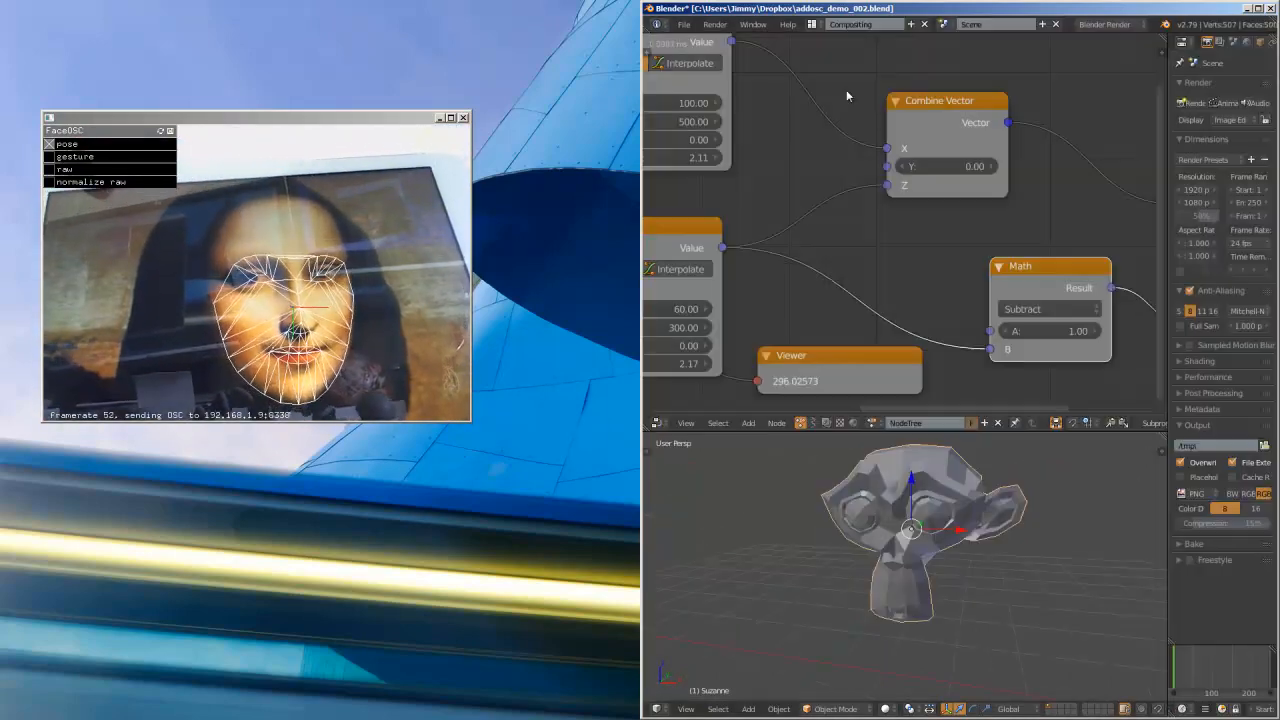
scroll(860, 138, down, 2)
Link the Math result into Combine Vector Z and maximize the 3D view of Suzanne
middle_drag(980, 290, 853, 275)
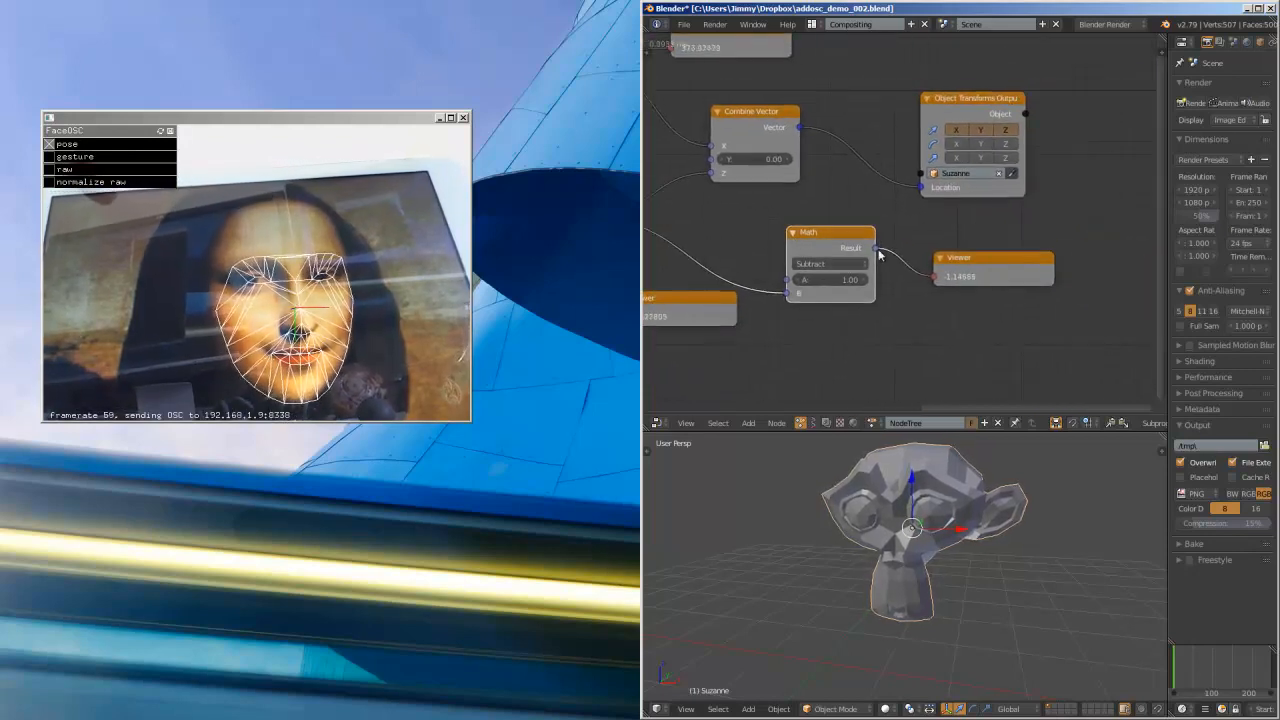
drag(879, 255, 921, 189)
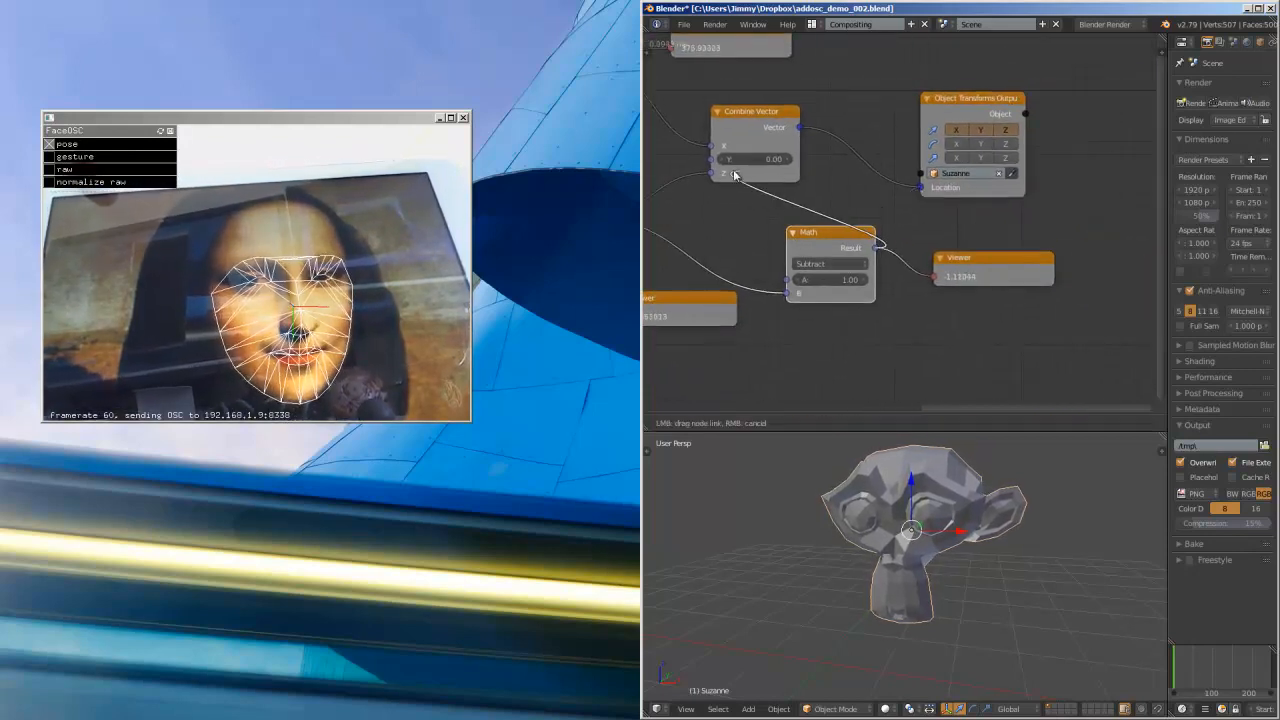
drag(730, 175, 726, 174)
middle_drag(990, 450, 1066, 534)
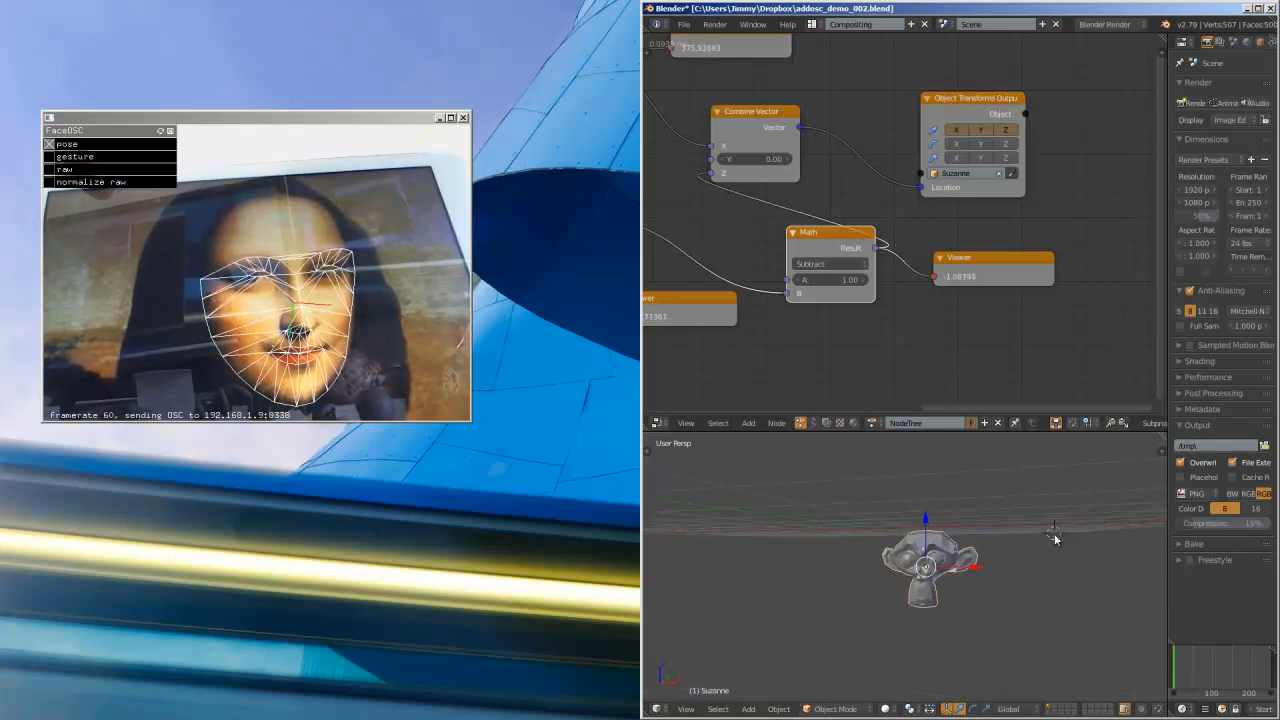
key(ctrl+Up)
scroll(989, 538, up, 4)
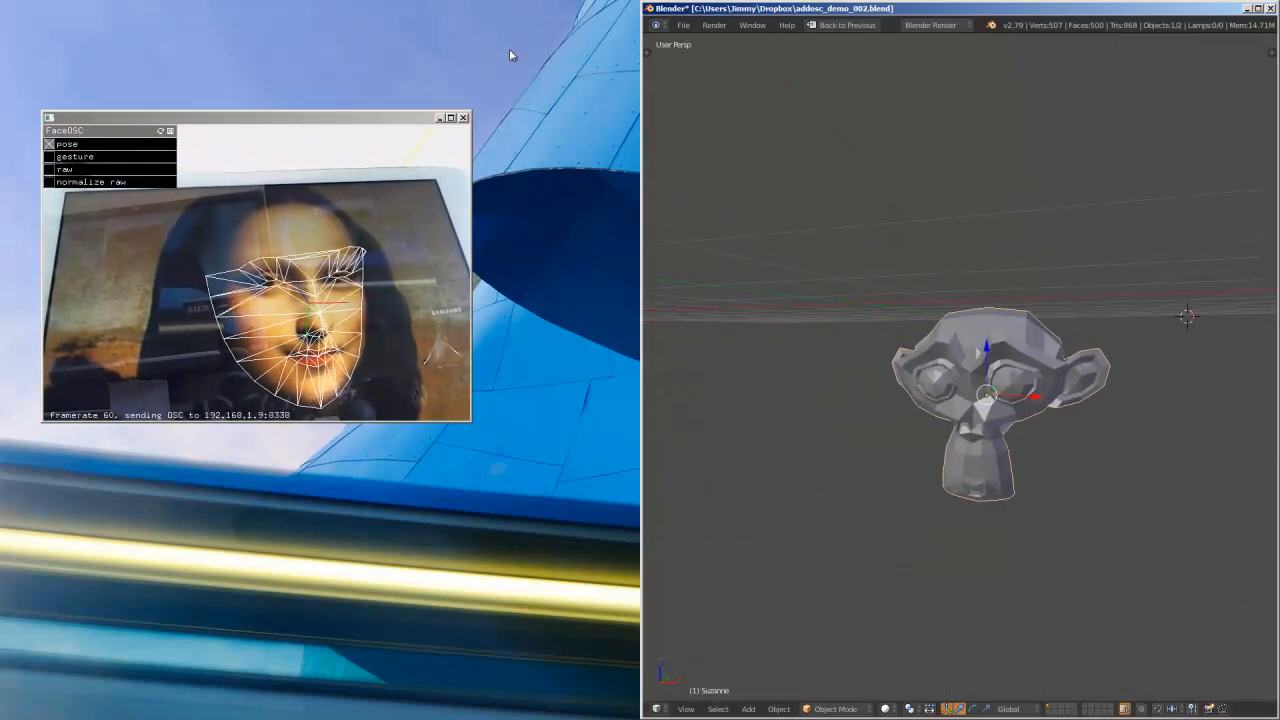
Save the file, move FaceOSC away and maximize Blender
click(680, 25)
click(707, 118)
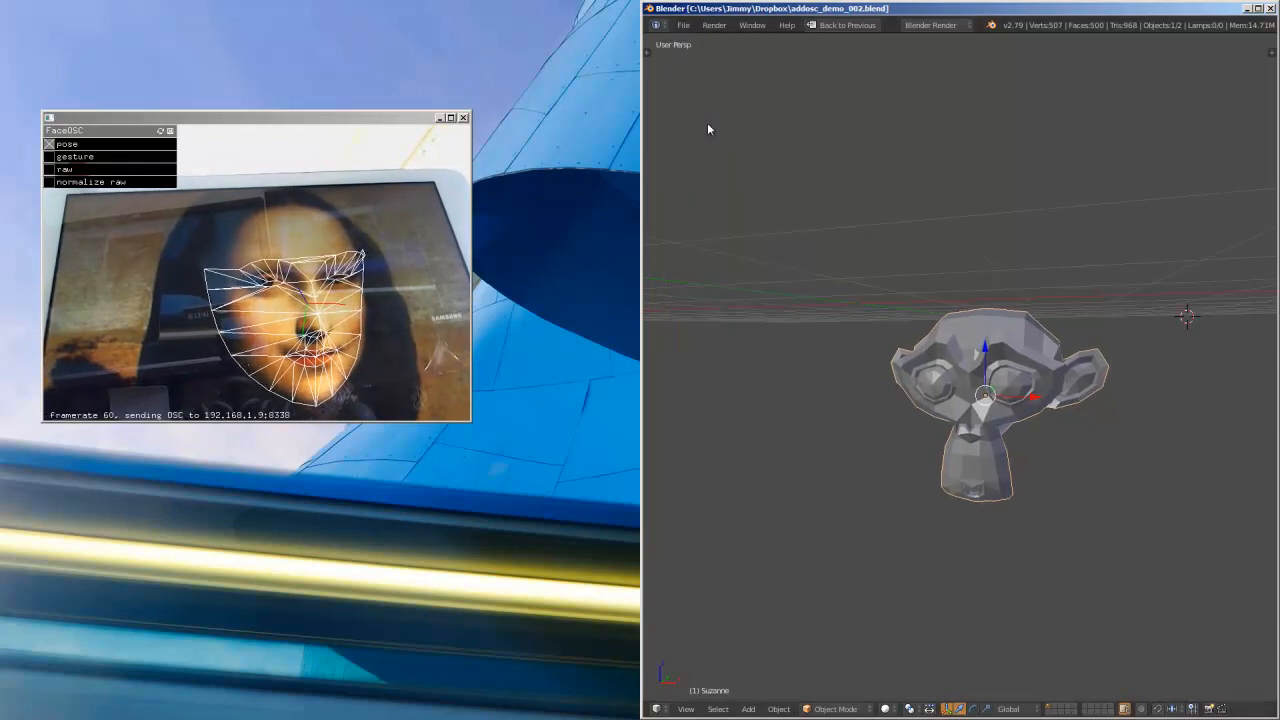
drag(350, 123, 83, 117)
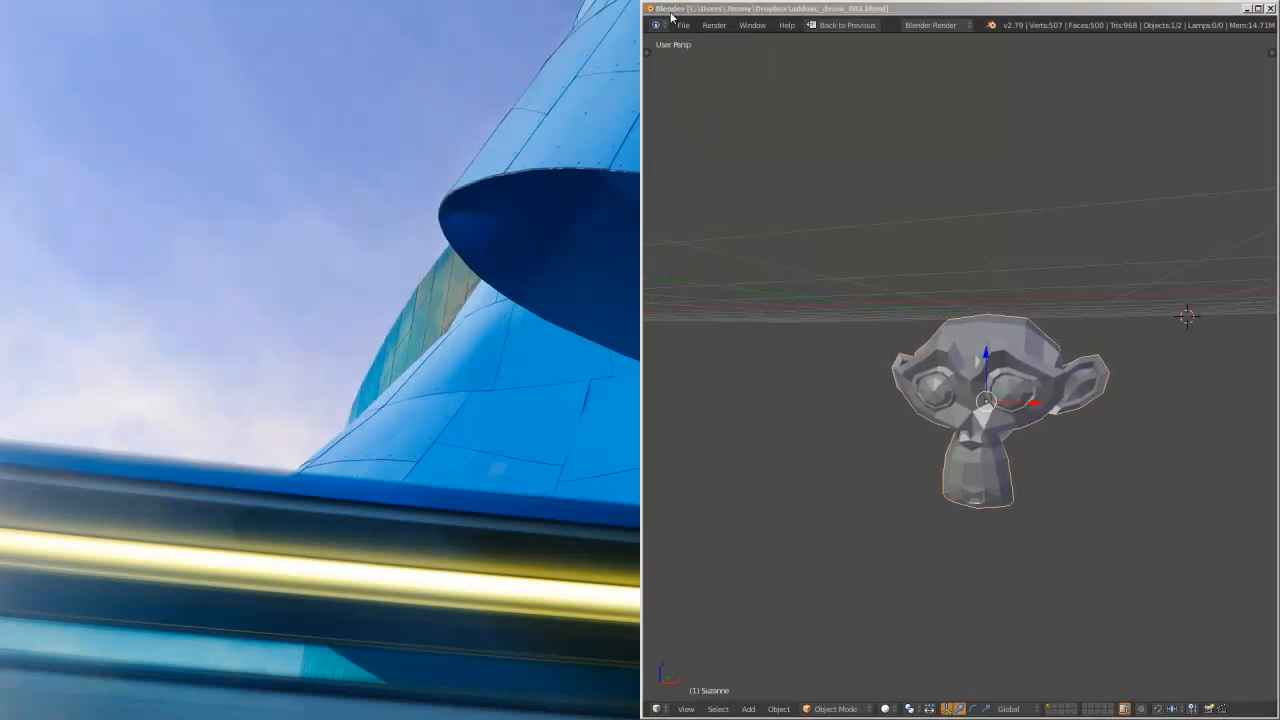
drag(949, 8, 706, 17)
double_click(430, 18)
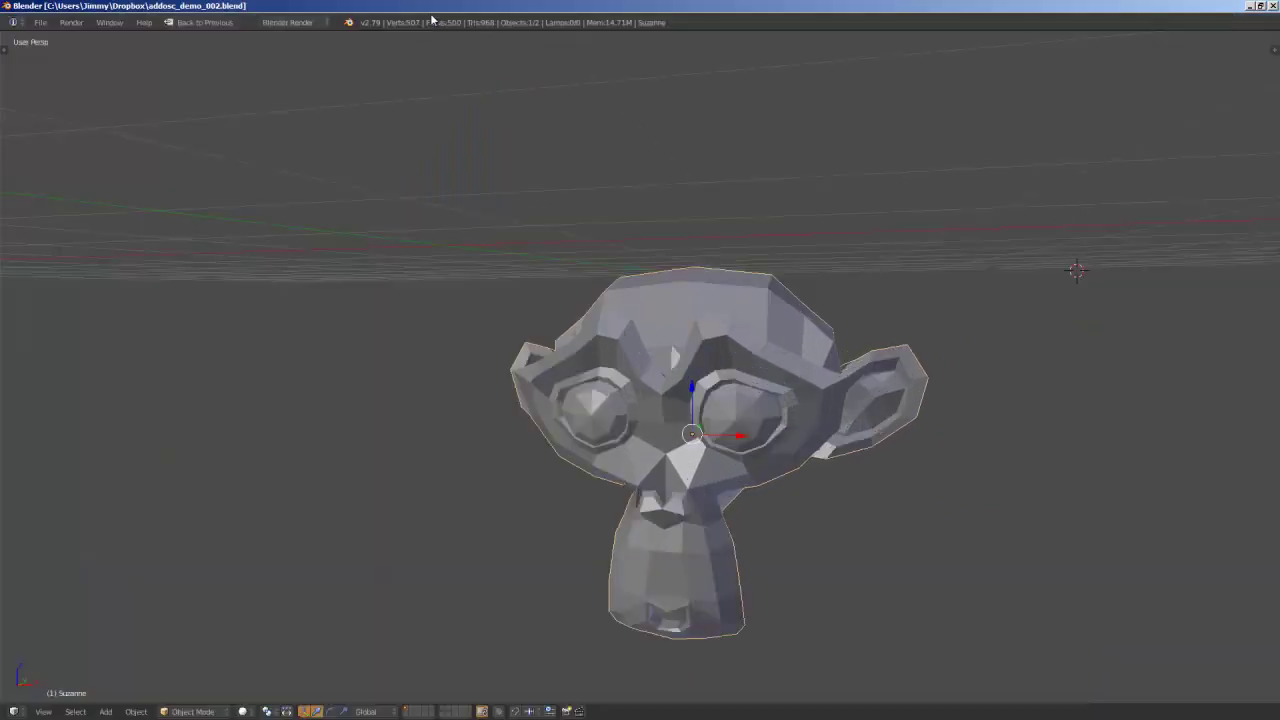
Save a copy as addosc_demo_003.blend and return to the node editing layout
click(40, 22)
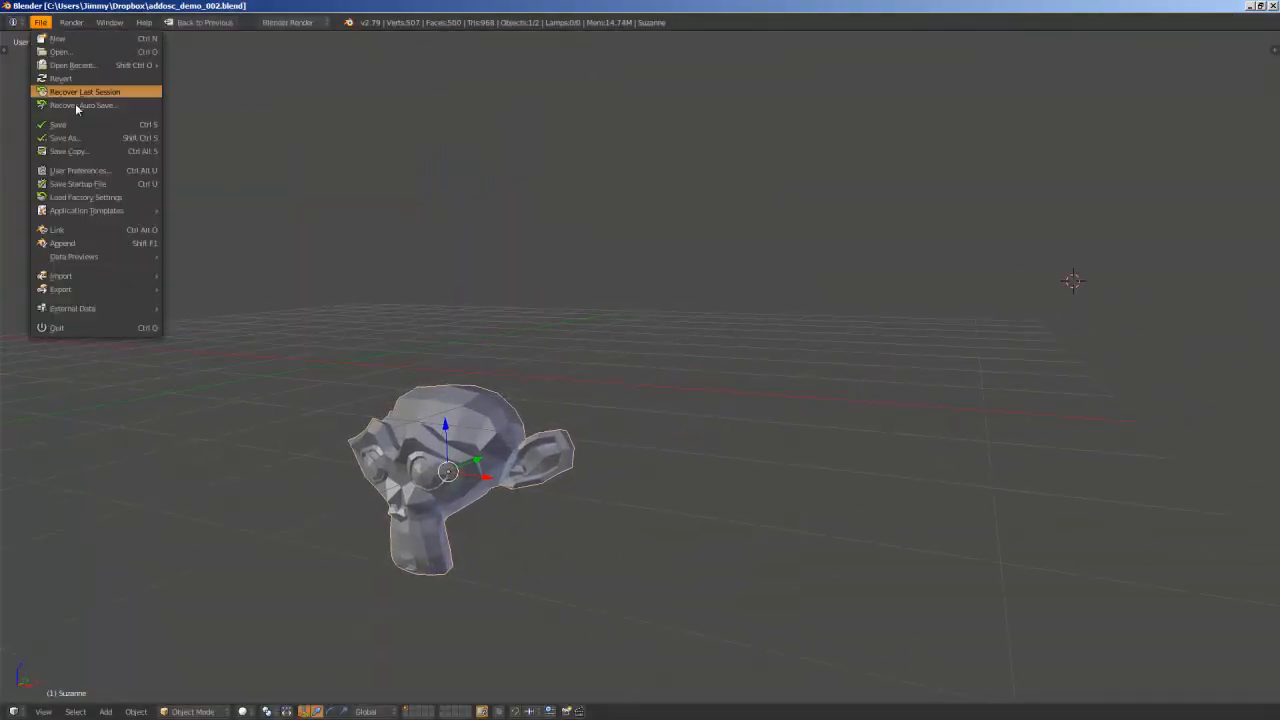
click(80, 136)
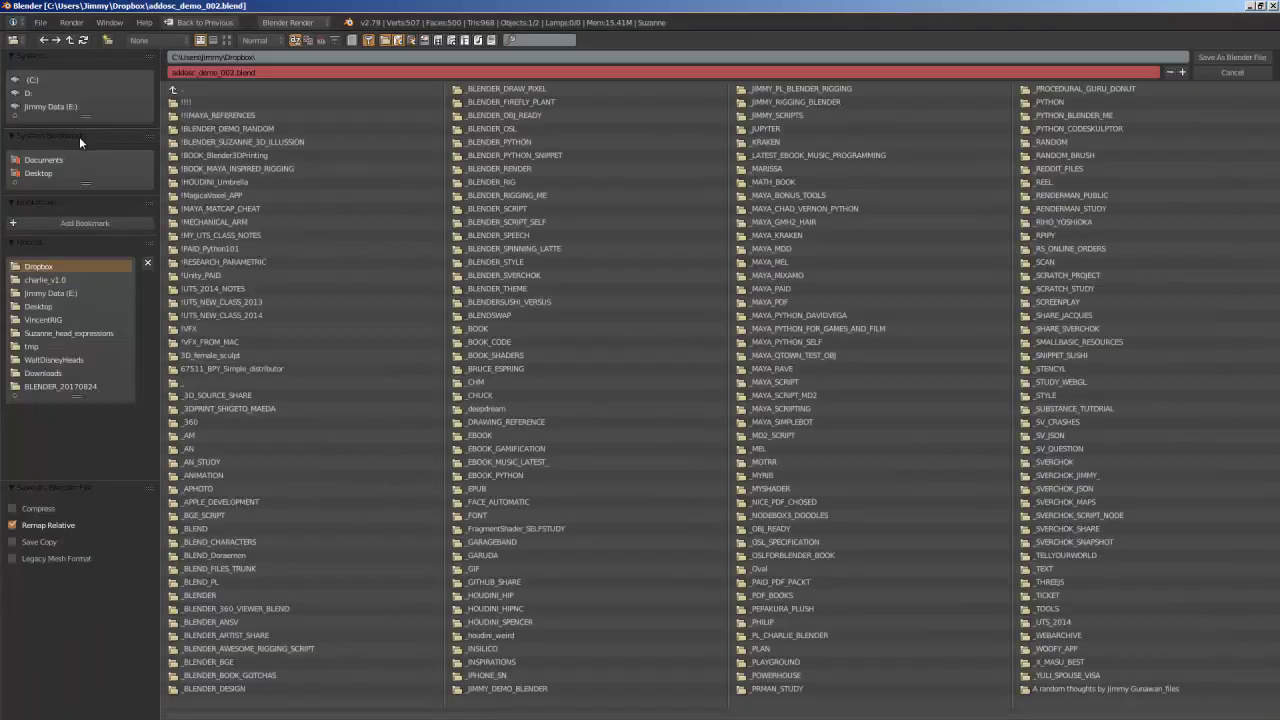
click(1182, 72)
click(1232, 57)
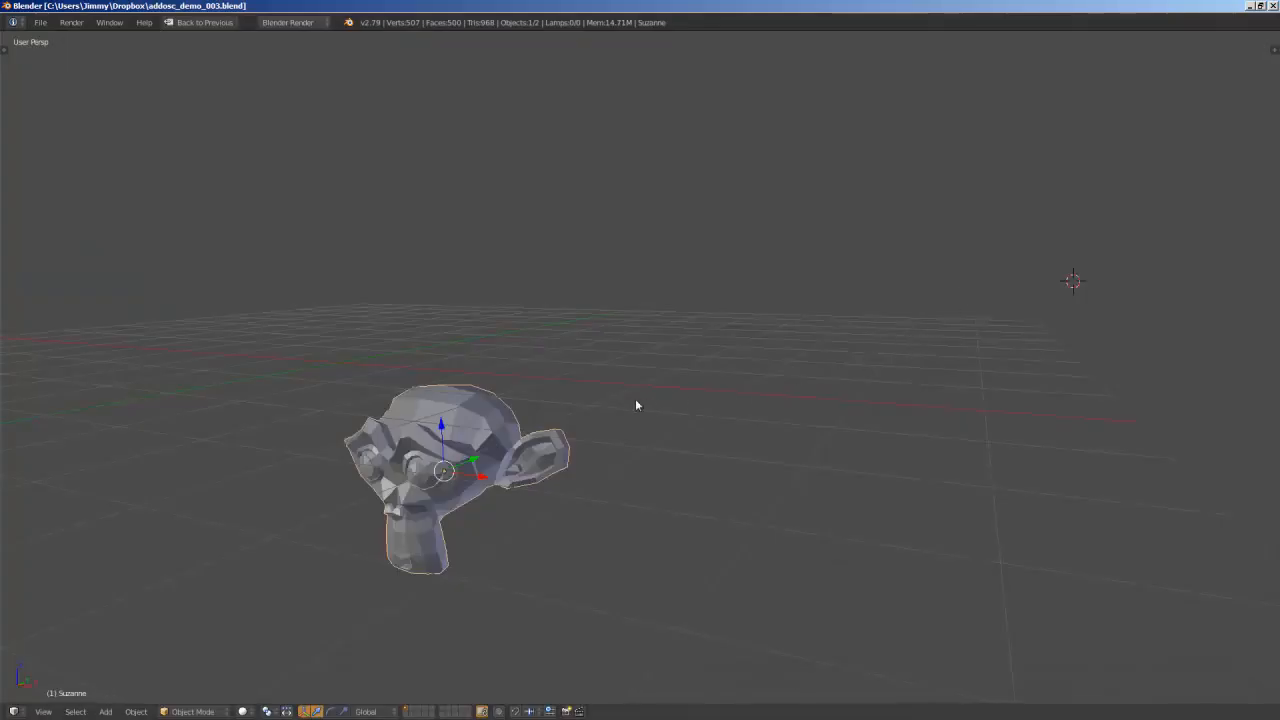
mouse_move(632, 405)
middle_down()
mouse_move(660, 358)
mouse_move(322, 143)
middle_up()
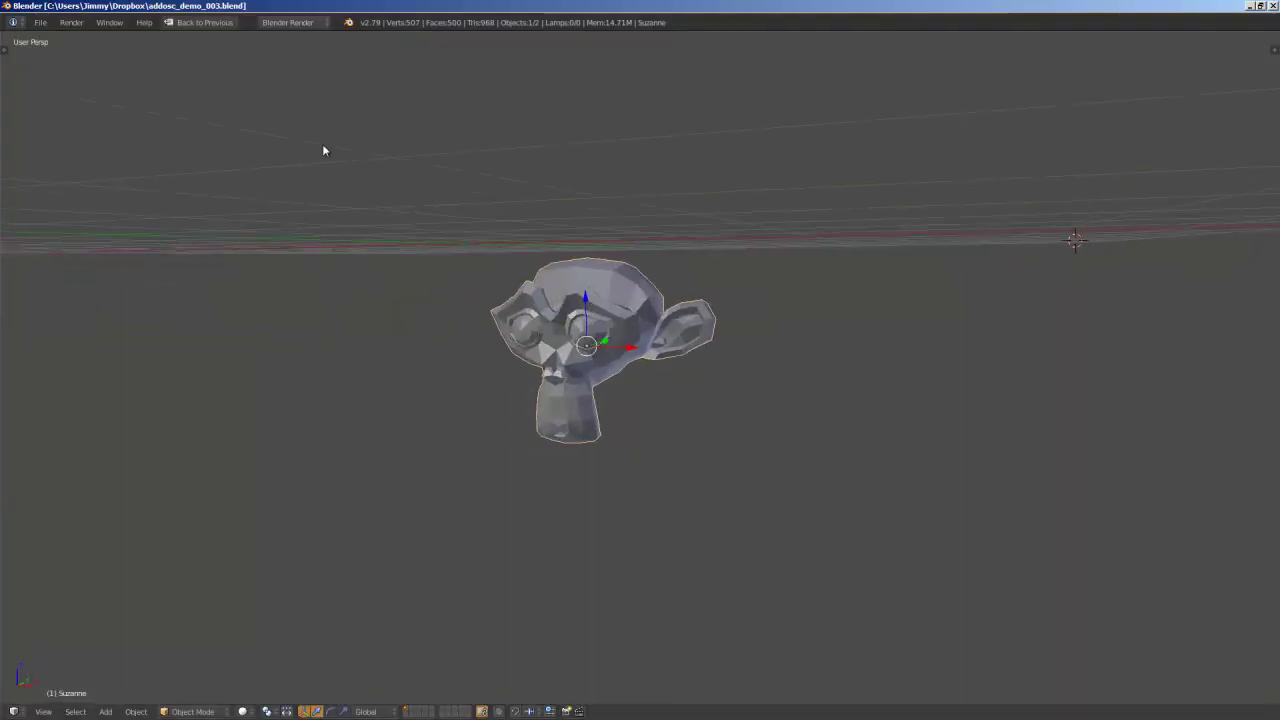
click(200, 22)
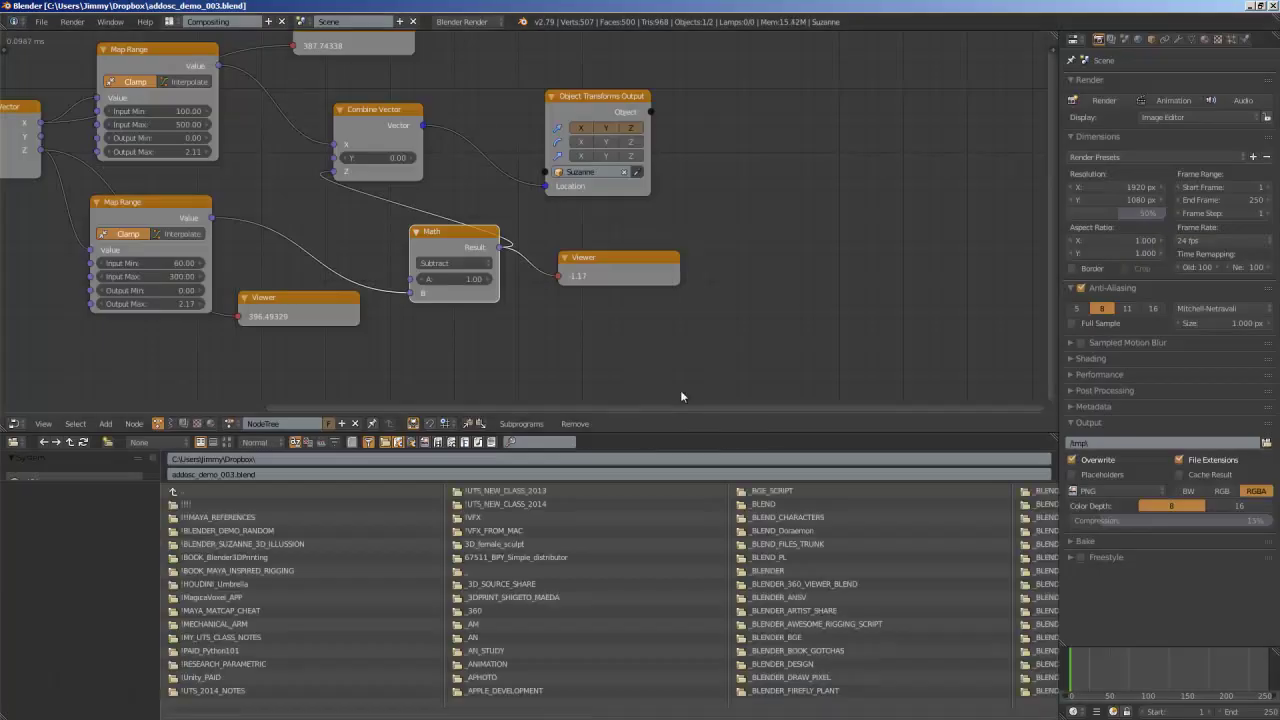
Switch the file browser area's editor type to 3D View and enlarge it around Suzanne
click(14, 442)
click(37, 428)
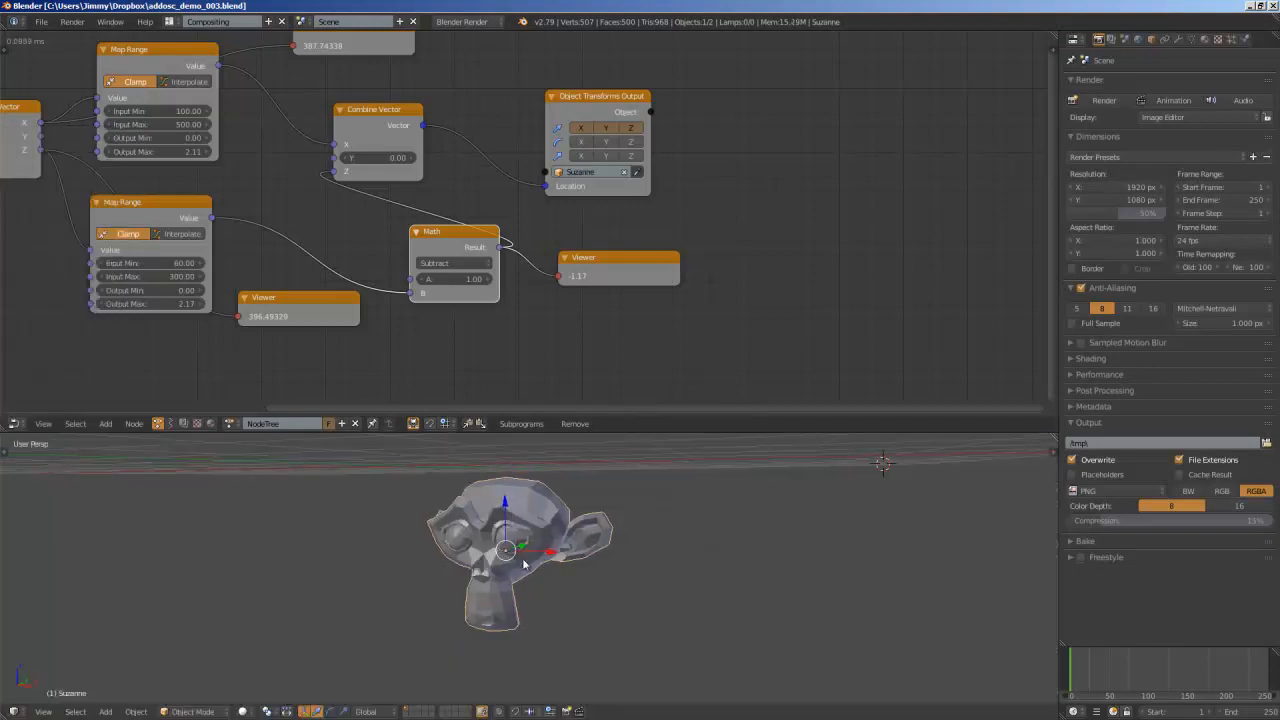
middle_drag(520, 540, 567, 522)
drag(646, 432, 650, 397)
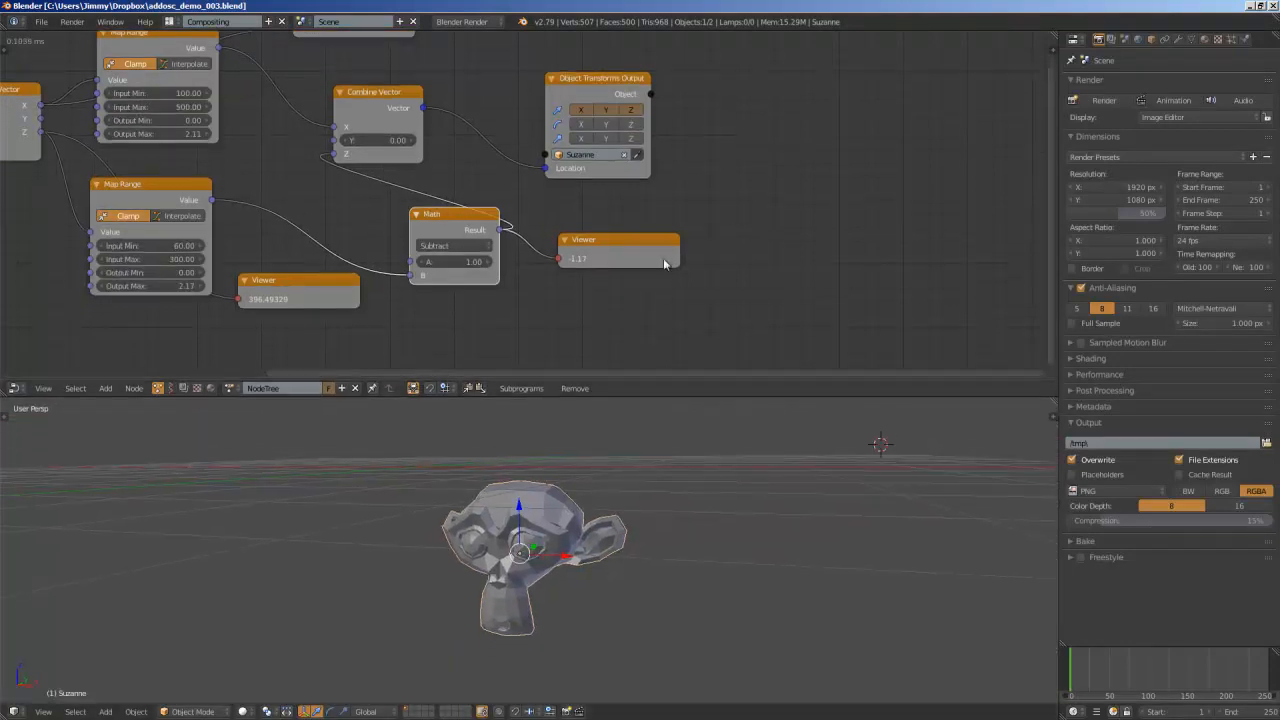
scroll(729, 272, down, 2)
scroll(665, 270, down, 1)
middle_drag(665, 270, 701, 274)
scroll(657, 540, up, 5)
scroll(645, 516, down, 6)
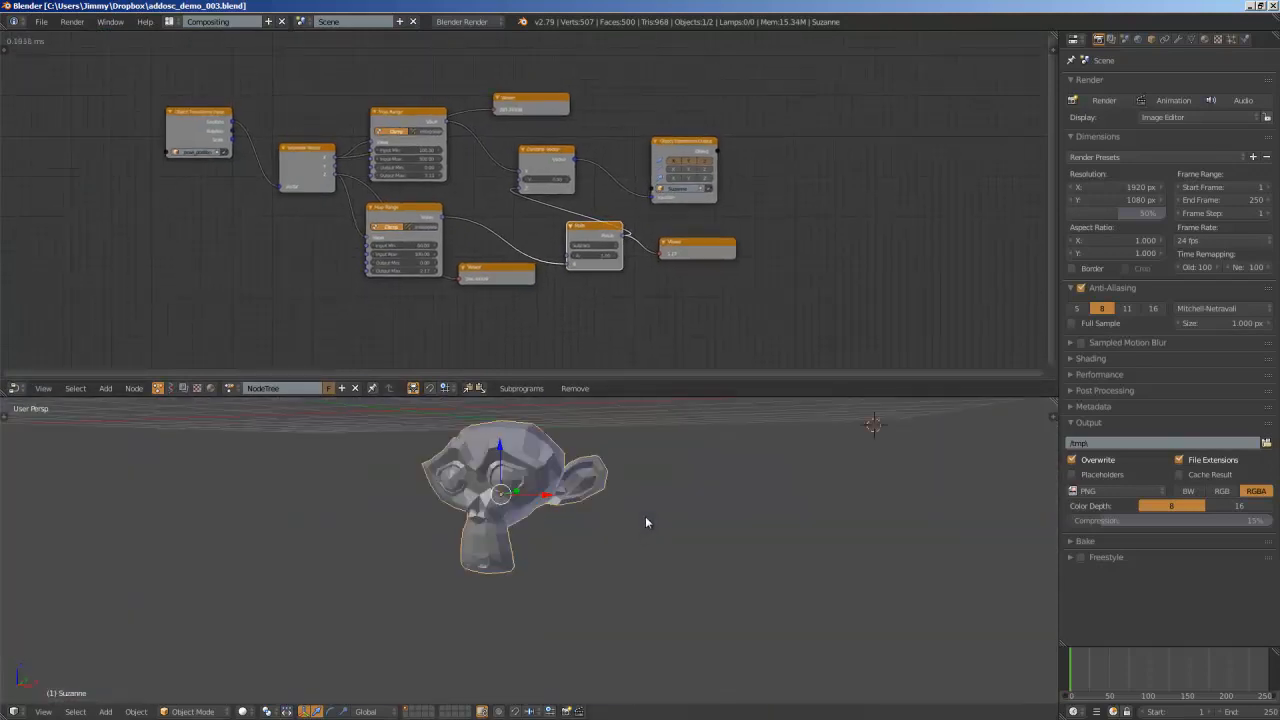
mouse_move(660, 510)
middle_down()
mouse_move(652, 527)
mouse_move(679, 500)
mouse_move(688, 508)
middle_up()
scroll(652, 526, down, 2)
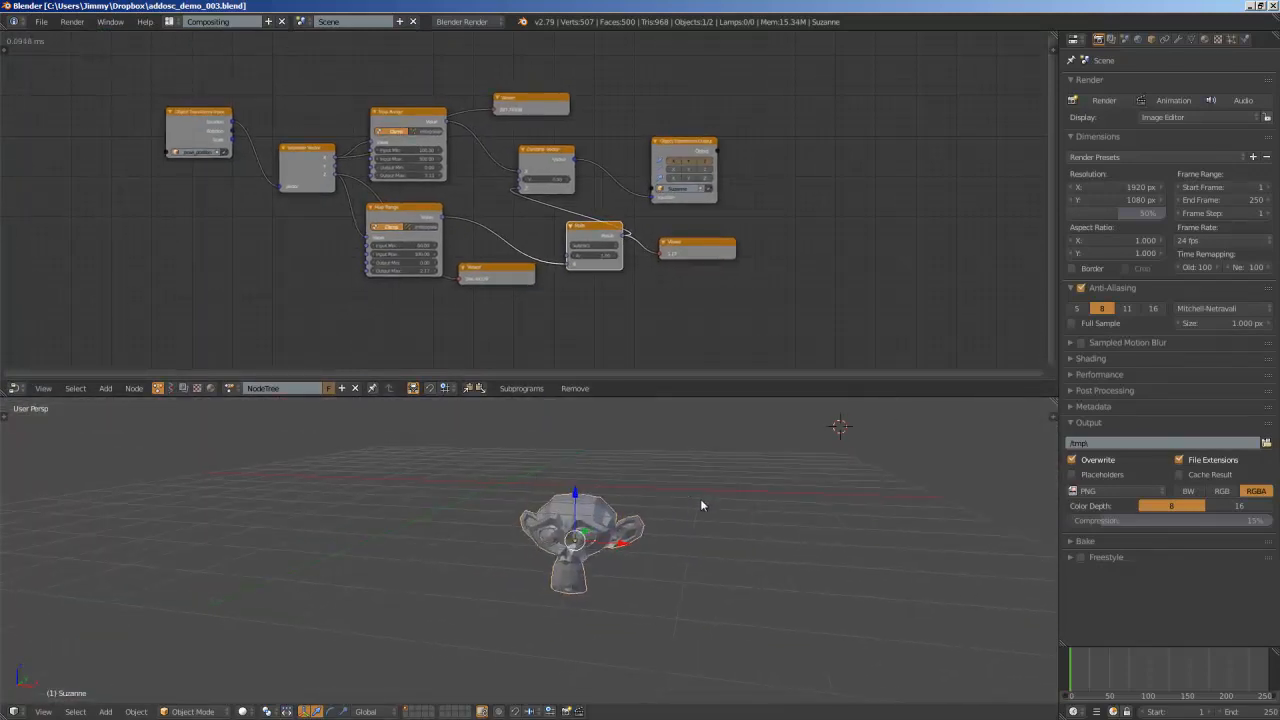
scroll(690, 295, down, 2)
scroll(687, 299, up, 3)
scroll(697, 299, up, 1)
Orbit around Suzanne, then select the Object Transforms Output node in the node tree
click(41, 21)
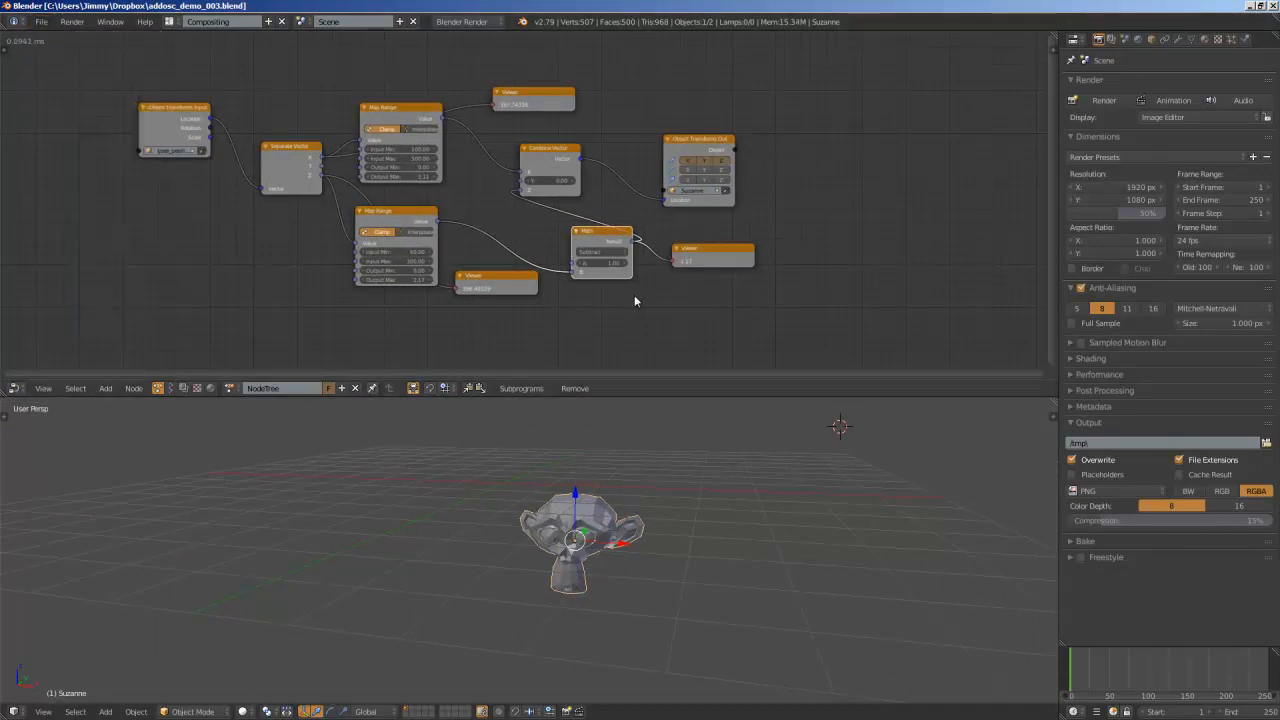
middle_drag(666, 475, 531, 503)
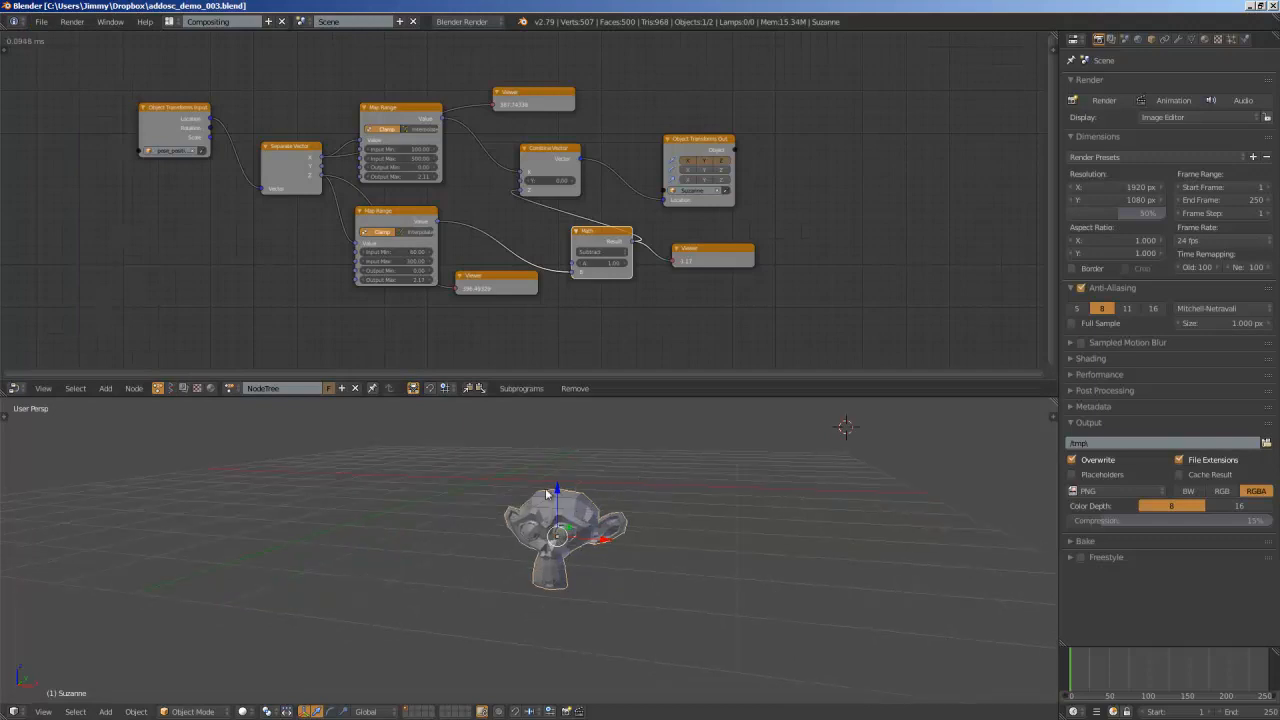
middle_drag(590, 541, 600, 500)
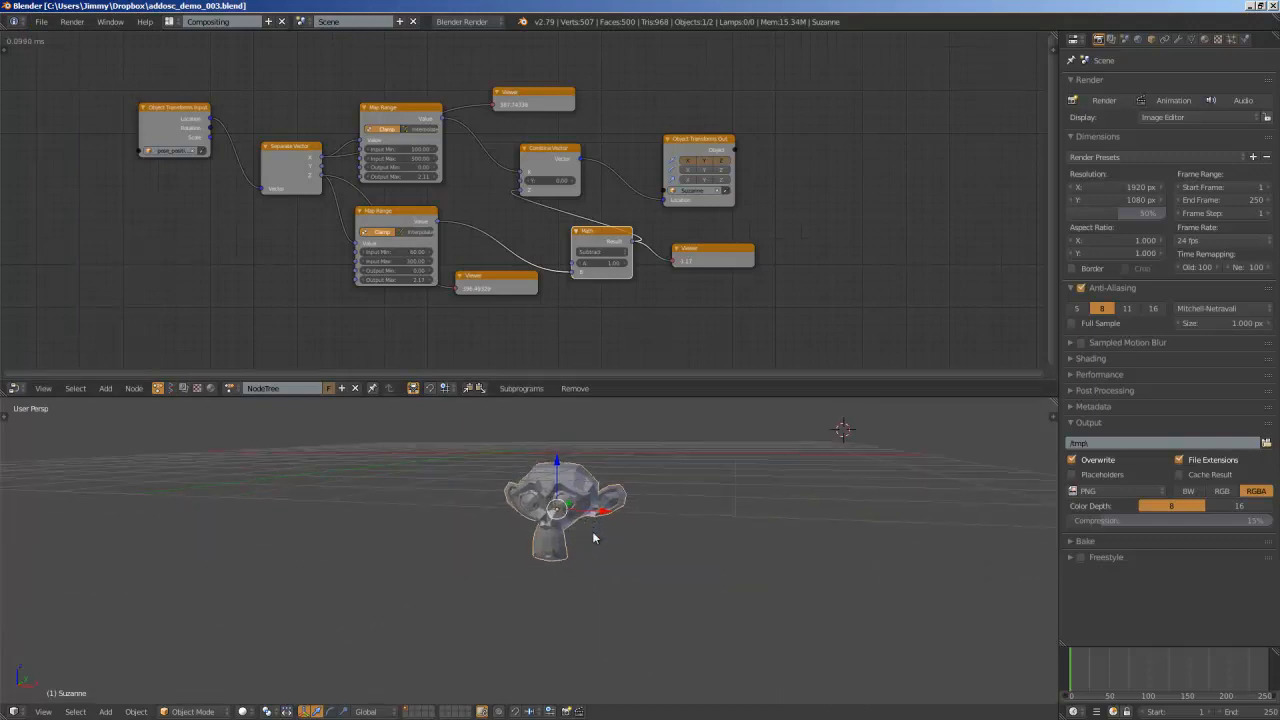
scroll(625, 369, up, 1)
scroll(685, 330, up, 1)
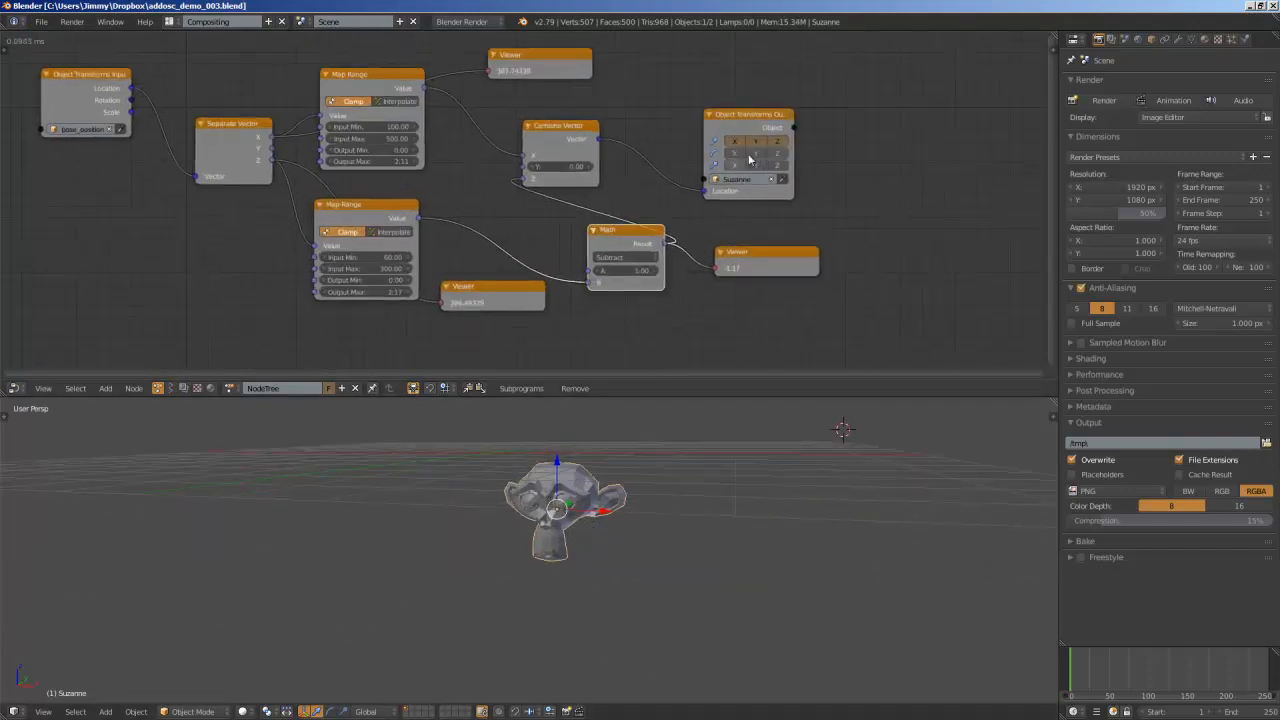
click(785, 152)
scroll(800, 138, up, 1)
ctrl+scroll(779, 144, right, 2)
ctrl+scroll(775, 144, right, 3)
key(shift+a)
click(771, 148)
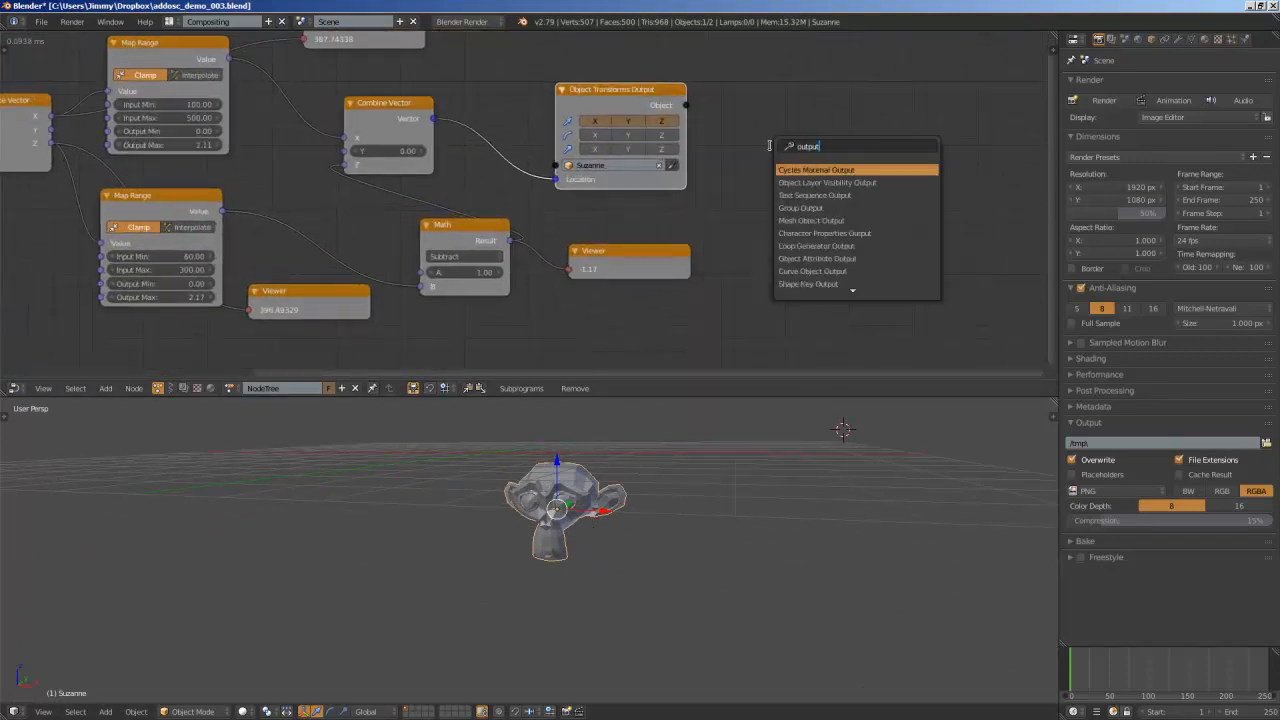
text(shape)
key(Down)
key(Down)
key(Down)
key(Down)
key(Return)
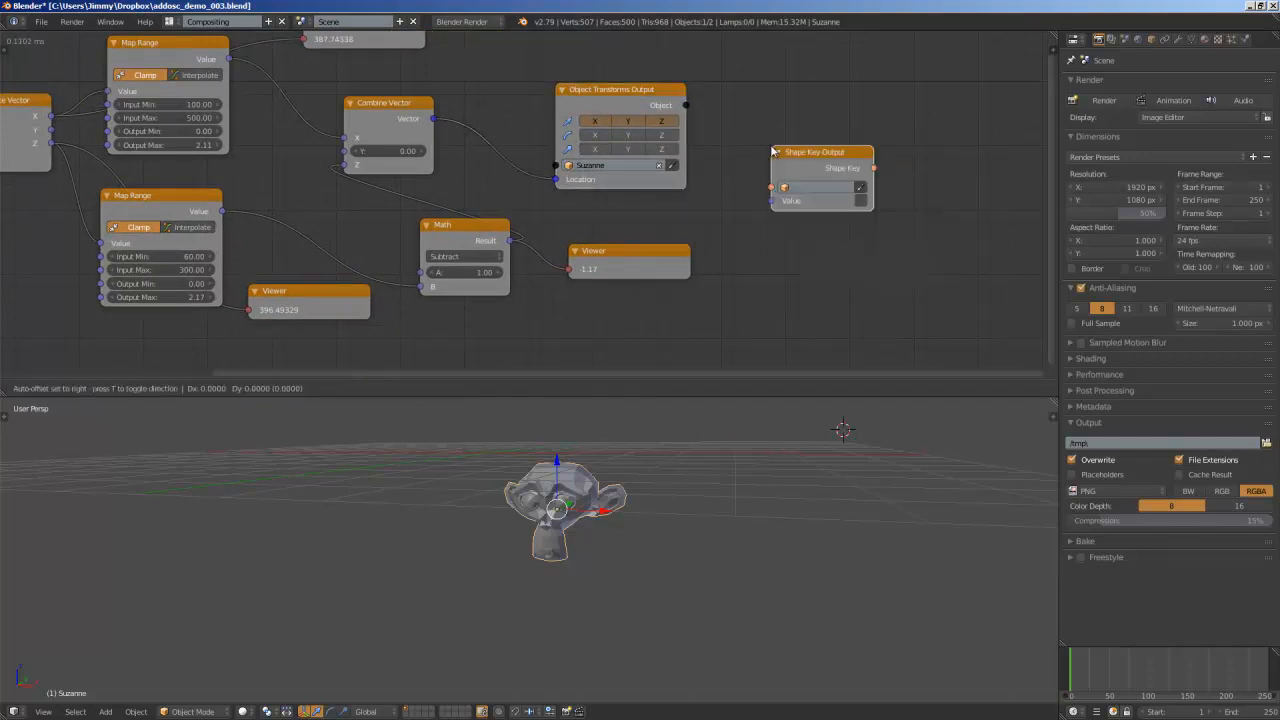
click(773, 151)
scroll(738, 157, up, 2)
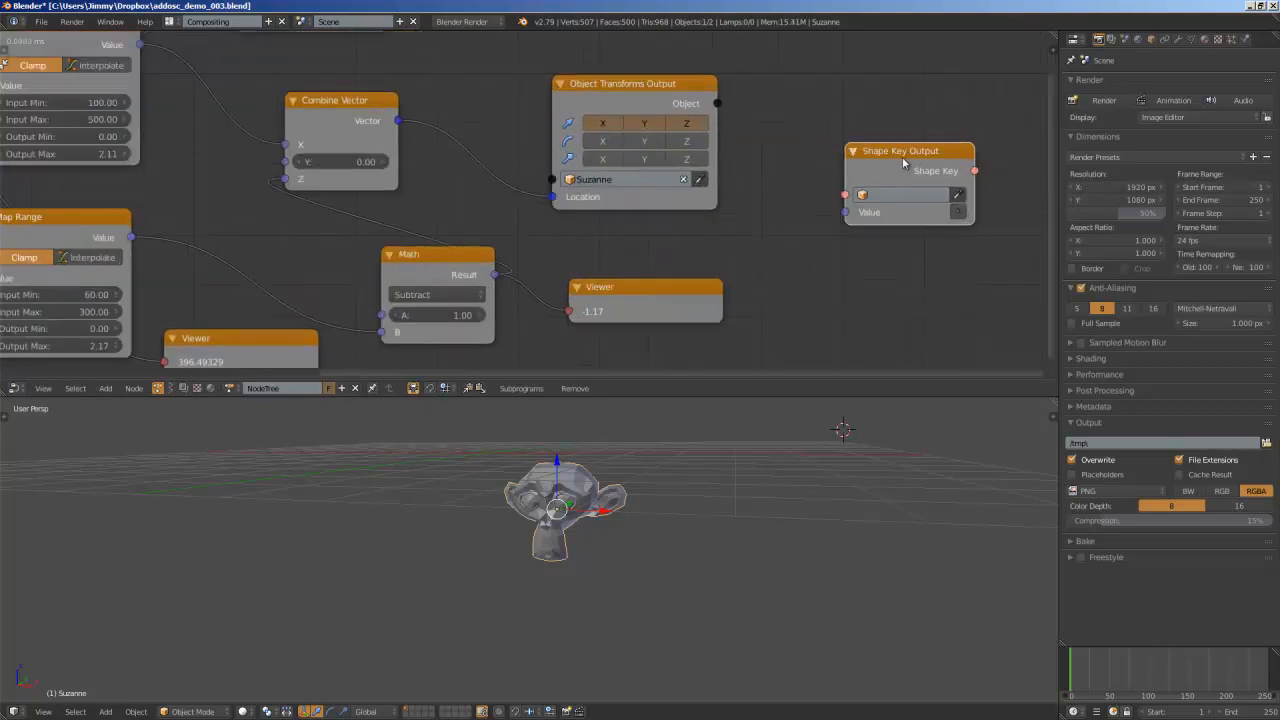
key(g)
click(716, 105)
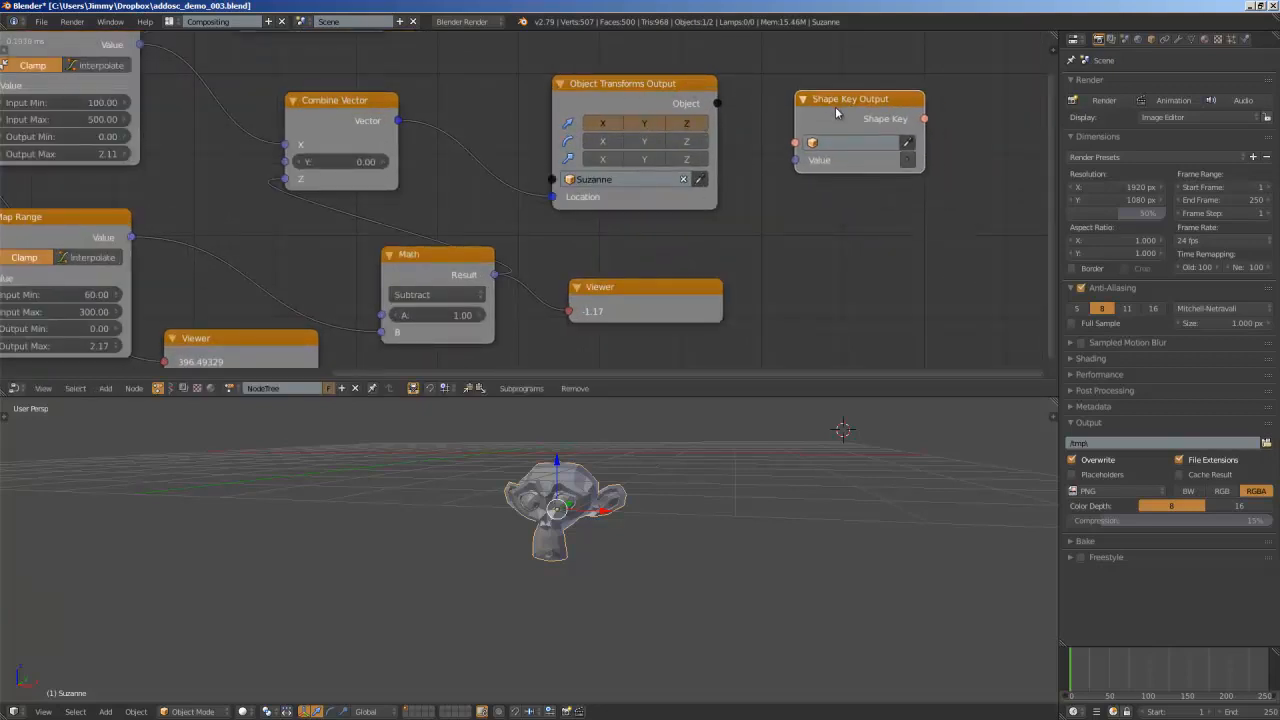
mouse_move(826, 108)
mouse_down()
mouse_move(828, 138)
mouse_move(848, 126)
mouse_up()
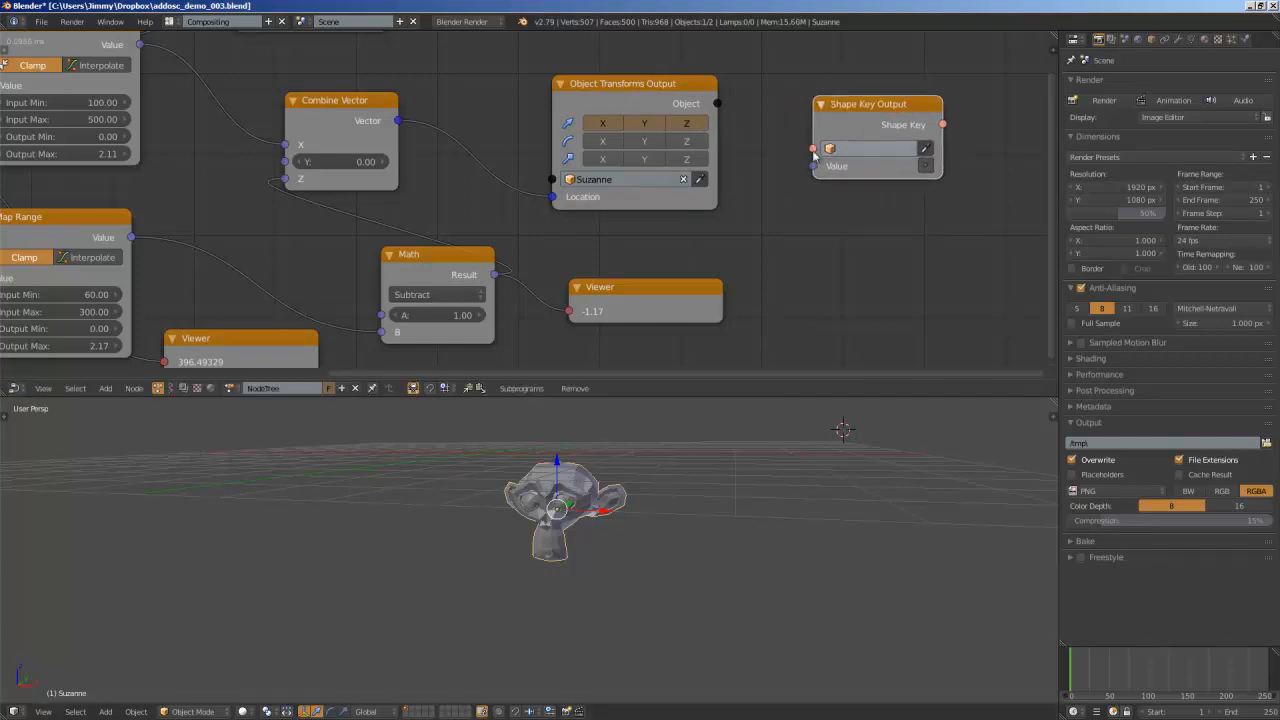
Delete the Shape Key Output node and recentre the node tree
key(x)
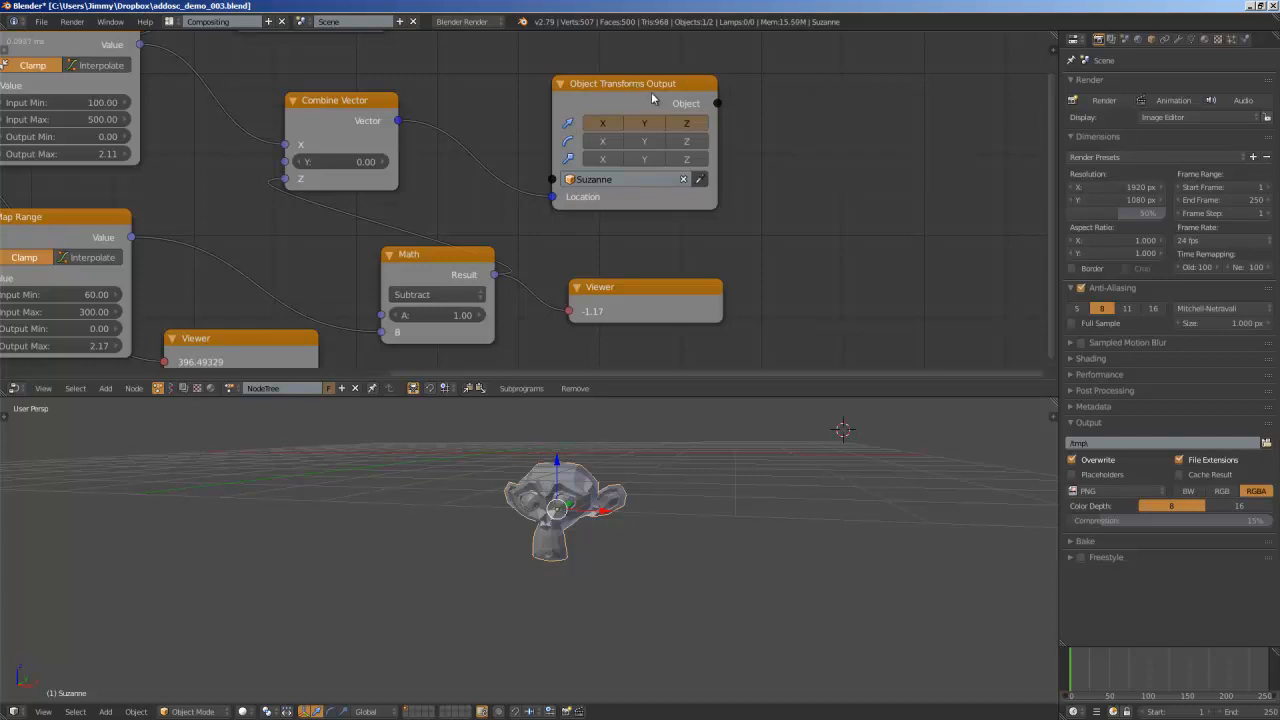
middle_drag(679, 66, 727, 68)
middle_drag(526, 120, 540, 117)
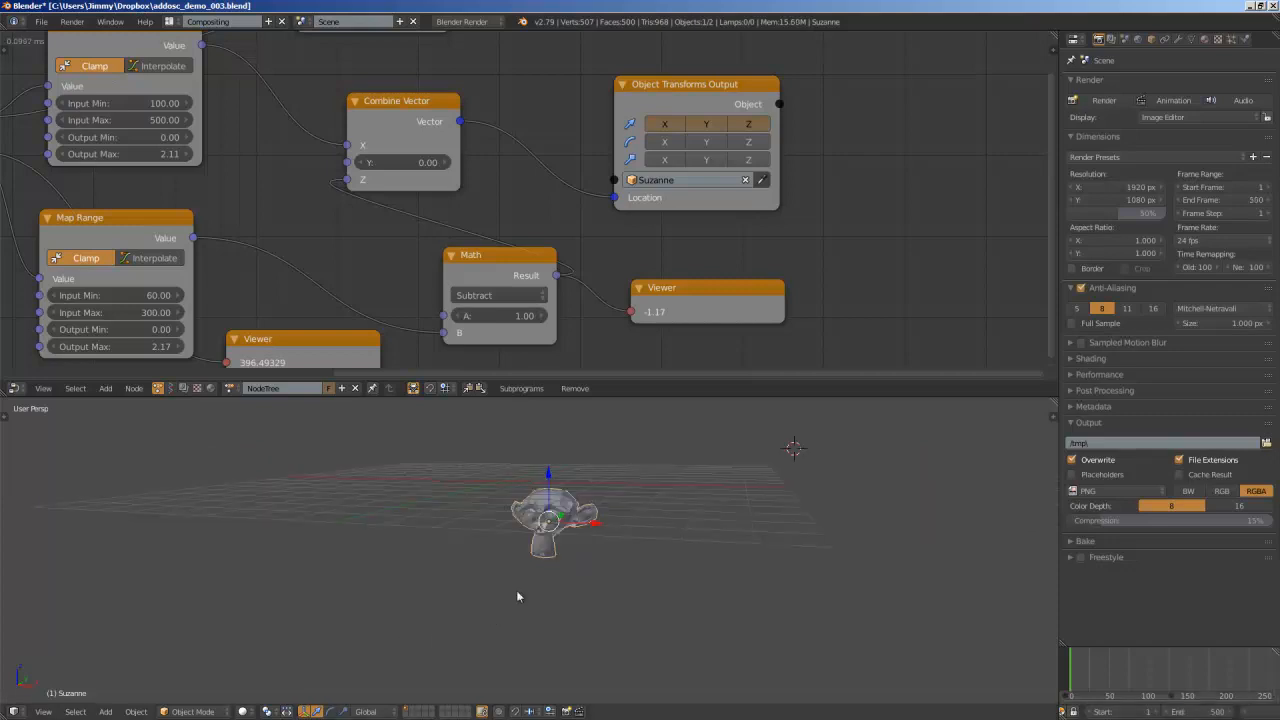
middle_drag(561, 565, 600, 535)
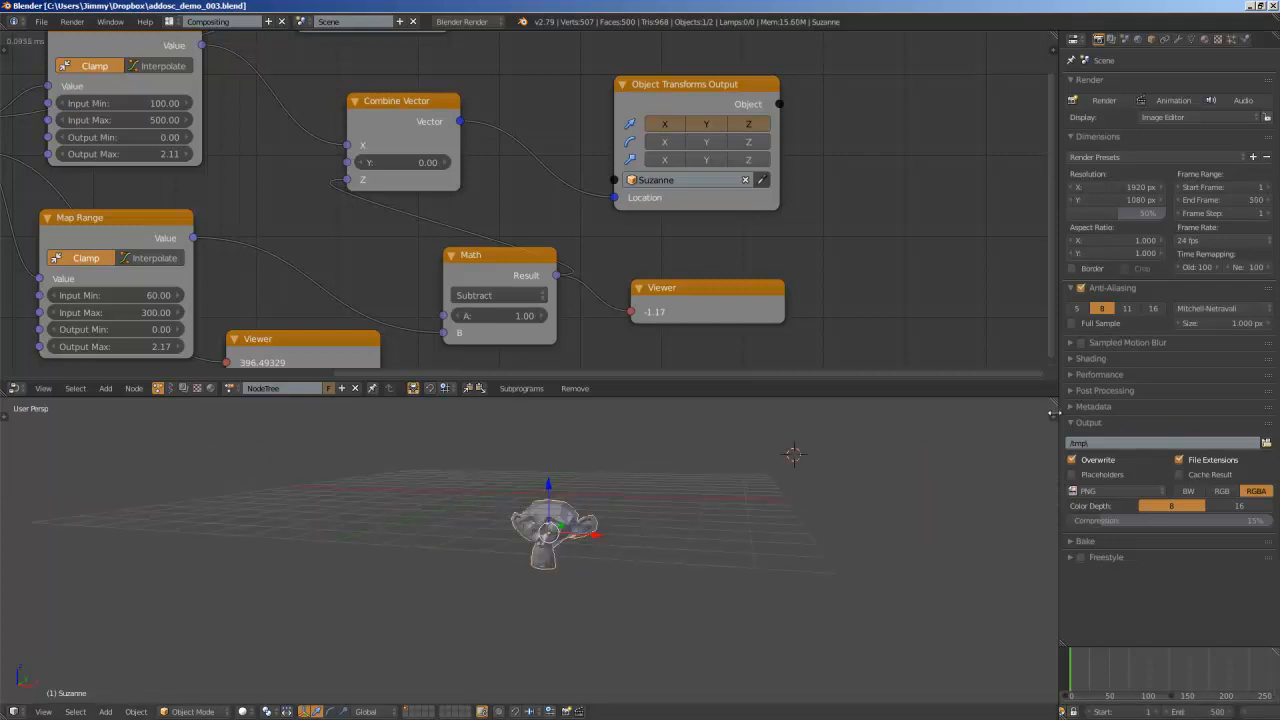
Enable Display > Only Render in the N panel, then switch the tool shelf to Animation Nodes
key(n)
scroll(996, 589, down, 5)
scroll(998, 594, down, 5)
click(998, 591)
scroll(968, 540, down, 2)
click(951, 553)
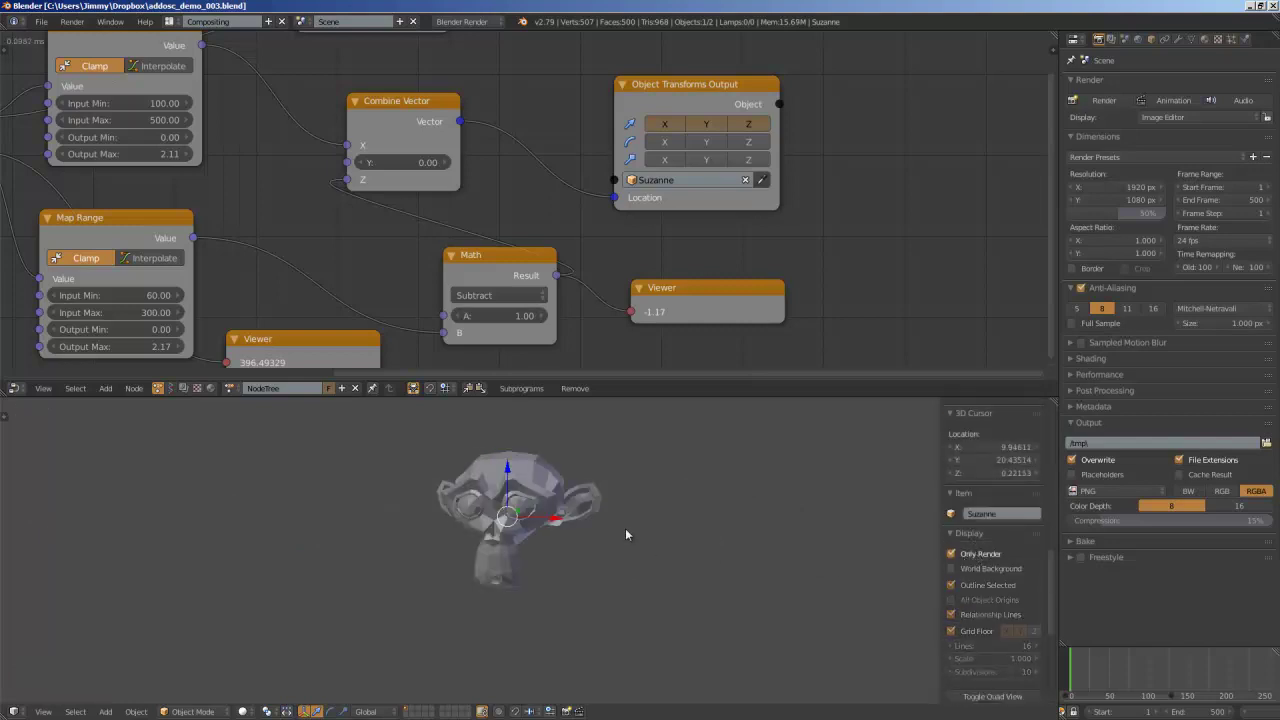
click(7, 45)
click(8, 130)
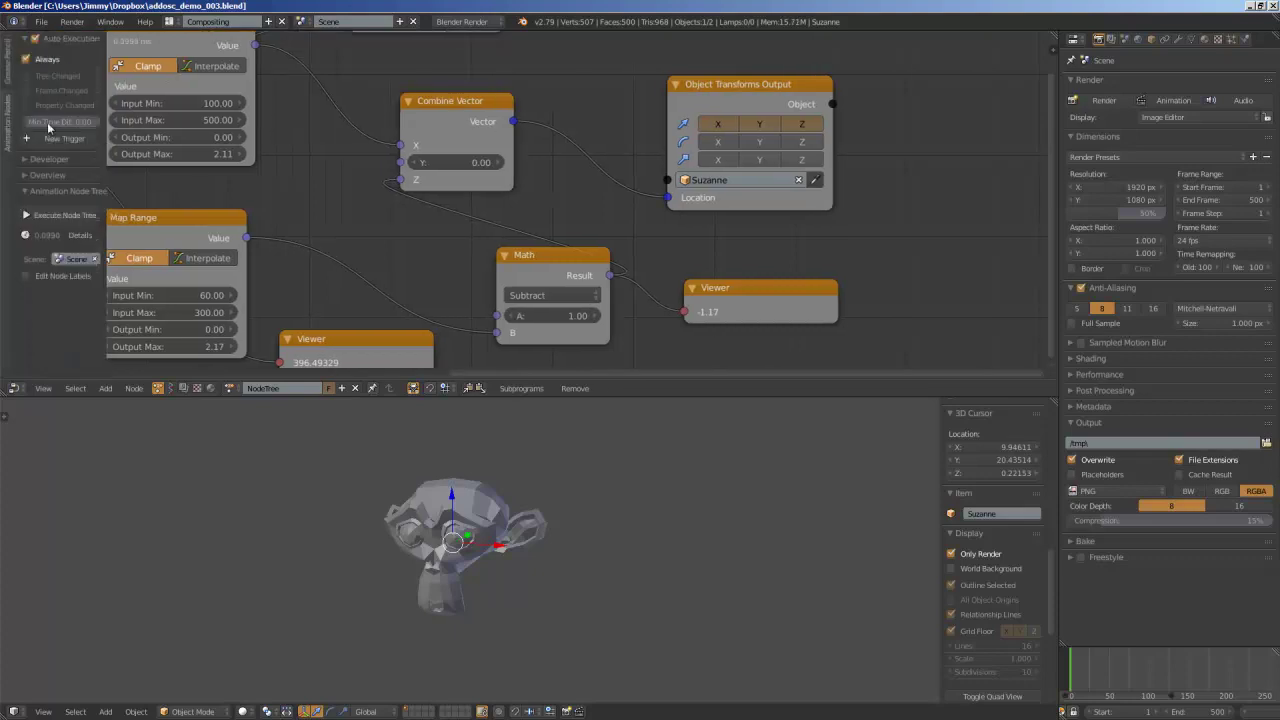
Expand the Overview panel with Bake to Keyframes and snap Blender to the screen's right half
click(63, 175)
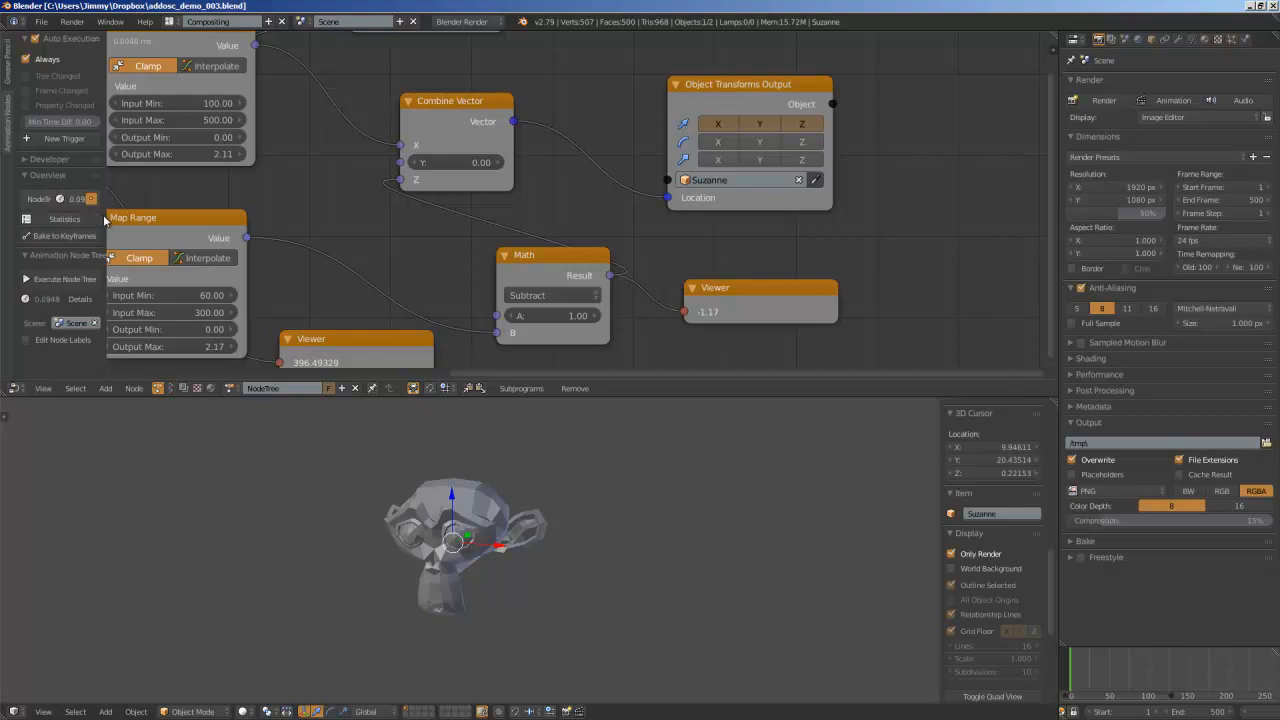
drag(103, 217, 195, 217)
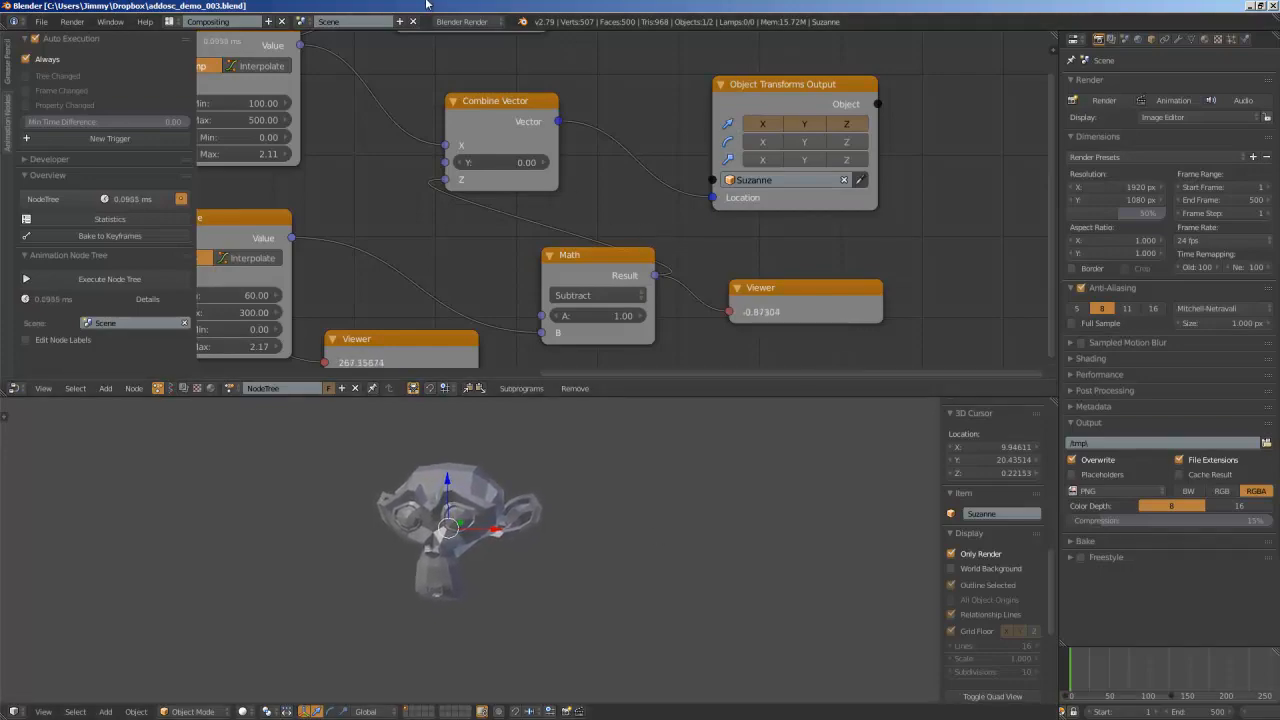
key(super+Right)
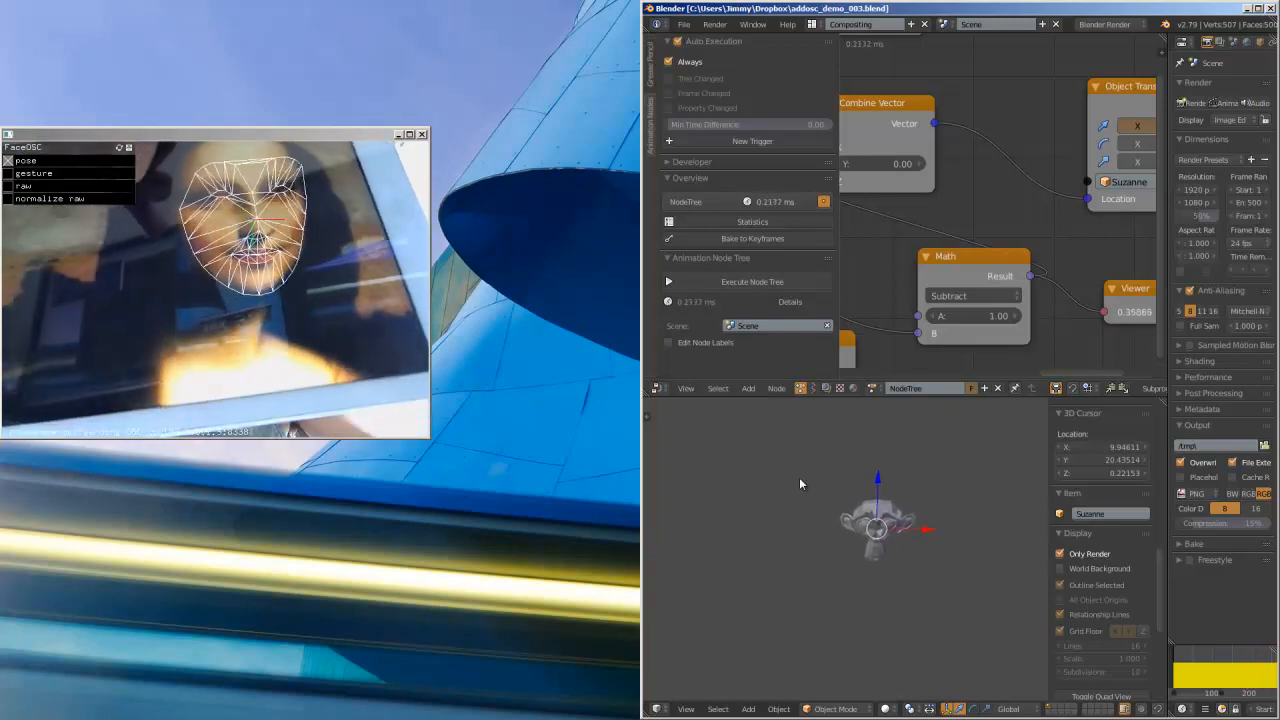
scroll(1220, 676, down, 2)
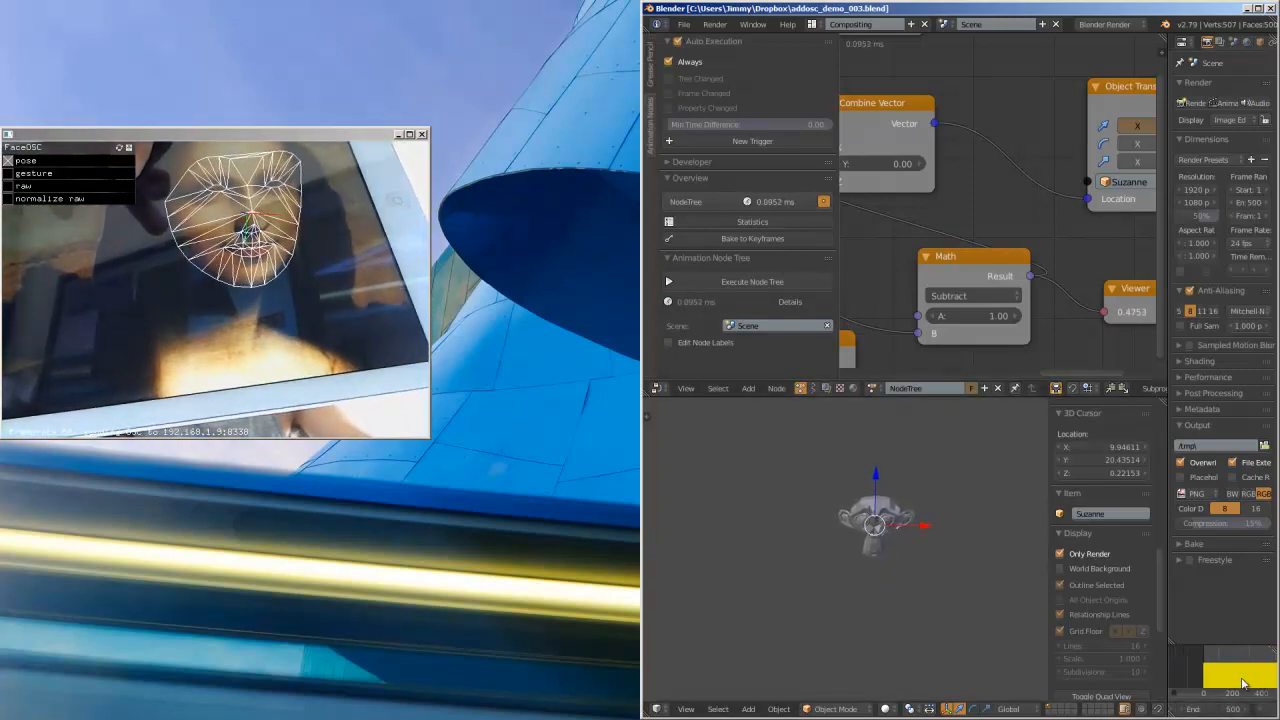
scroll(1233, 645, down, 2)
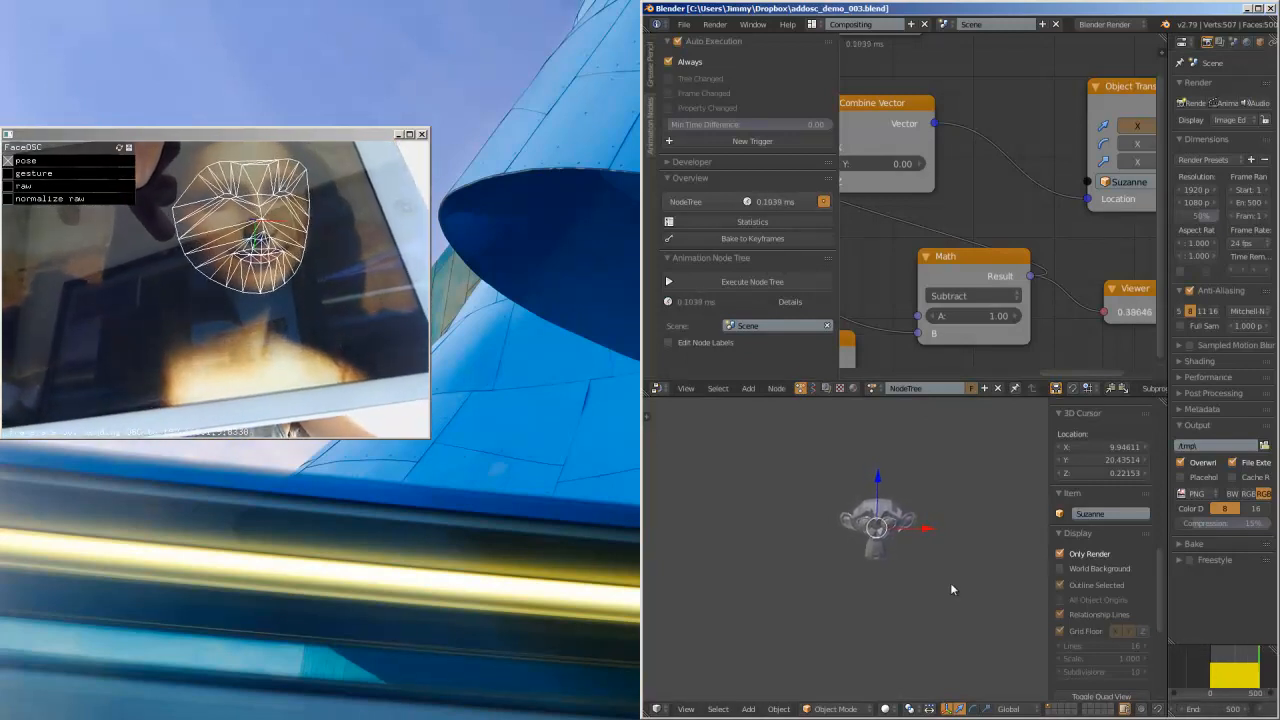
Close the FaceOSC tracking window with Escape, leaving only Blender on the desktop
key(Escape)
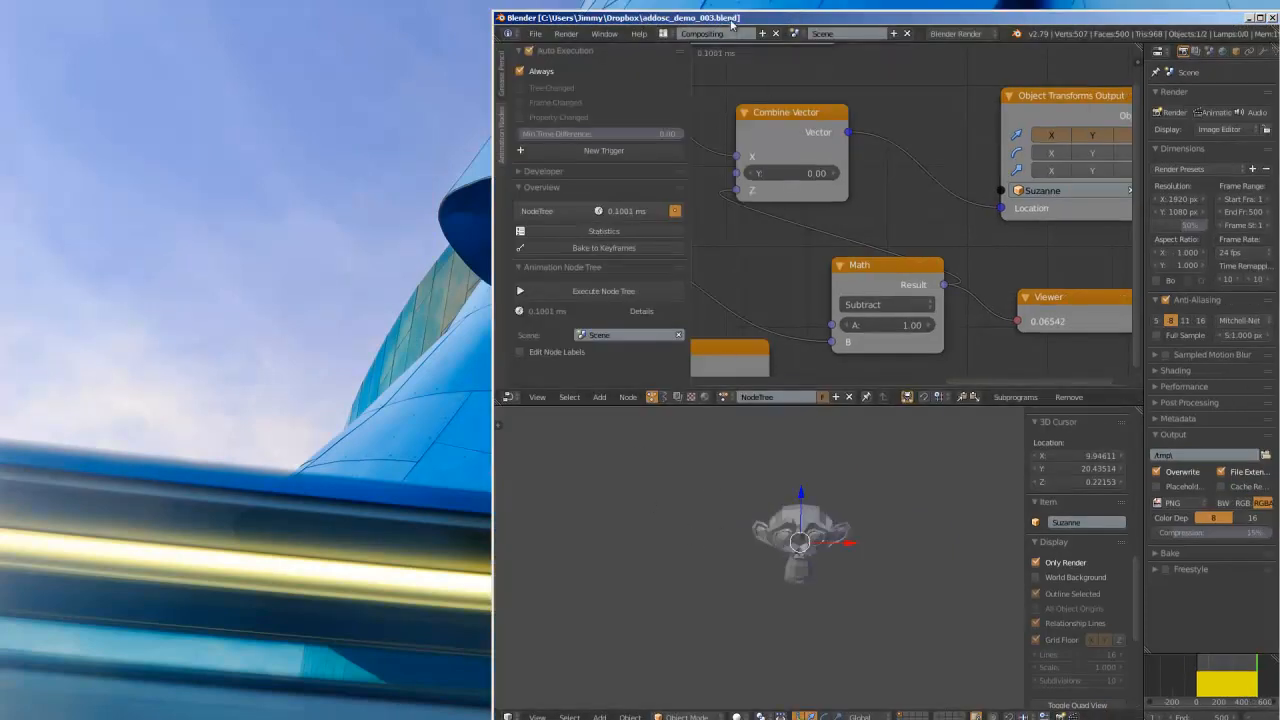
Maximize Blender, switch to the Animation layout and fit all location curves in the Graph Editor
double_click(732, 20)
click(169, 21)
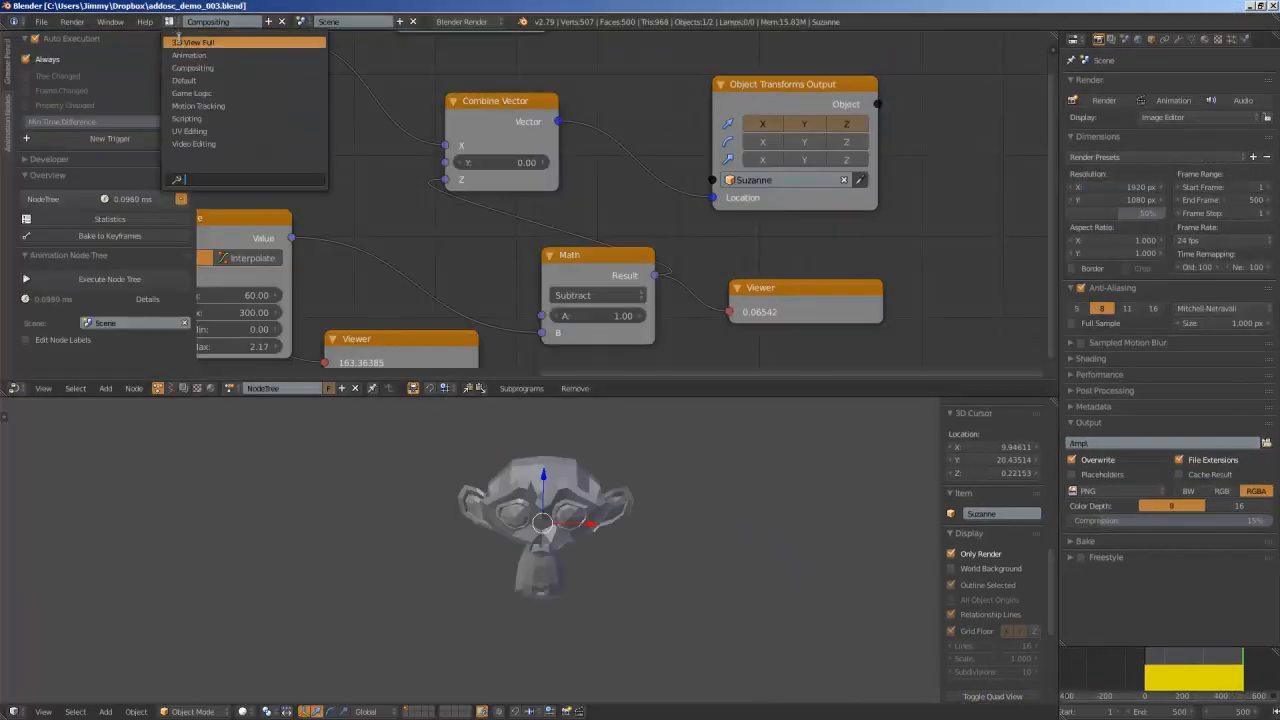
click(189, 55)
key(Home)
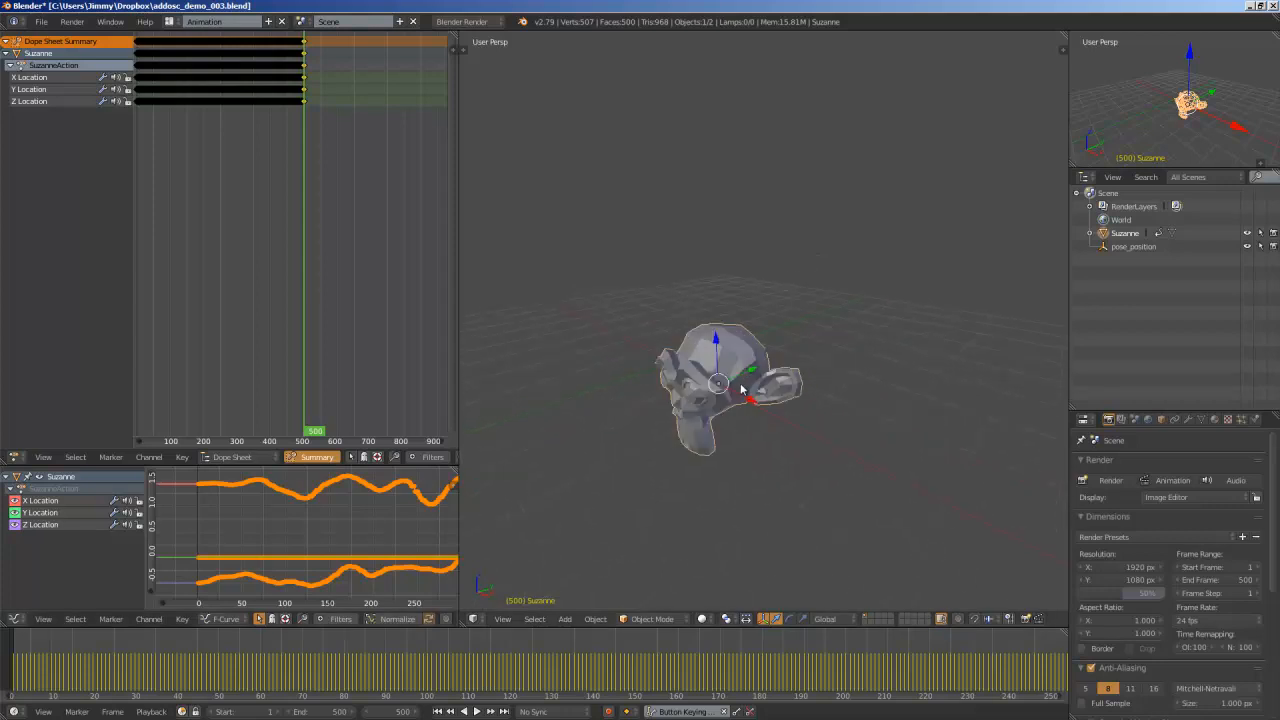
Jump to frame 69 and scrub the timeline to review Suzanne's baked motion
mouse_move(225, 569)
middle_down()
mouse_move(286, 550)
mouse_move(294, 528)
middle_up()
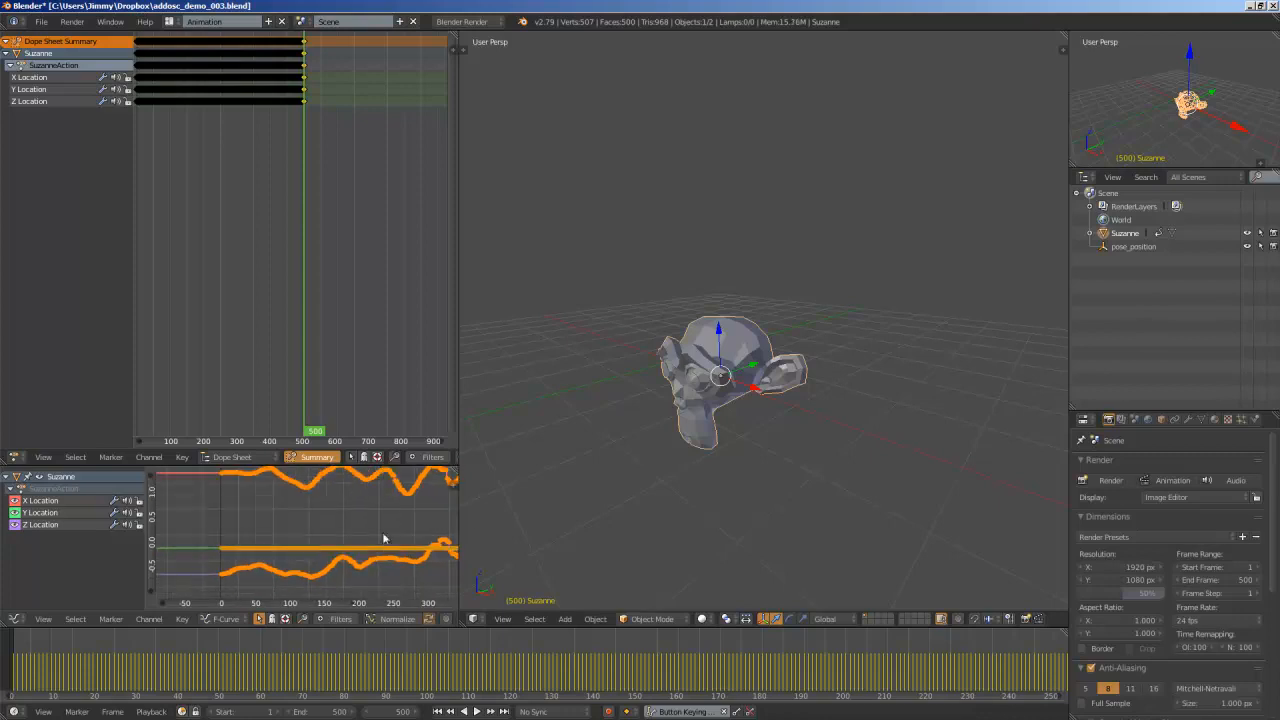
click(302, 655)
drag(700, 668, 574, 660)
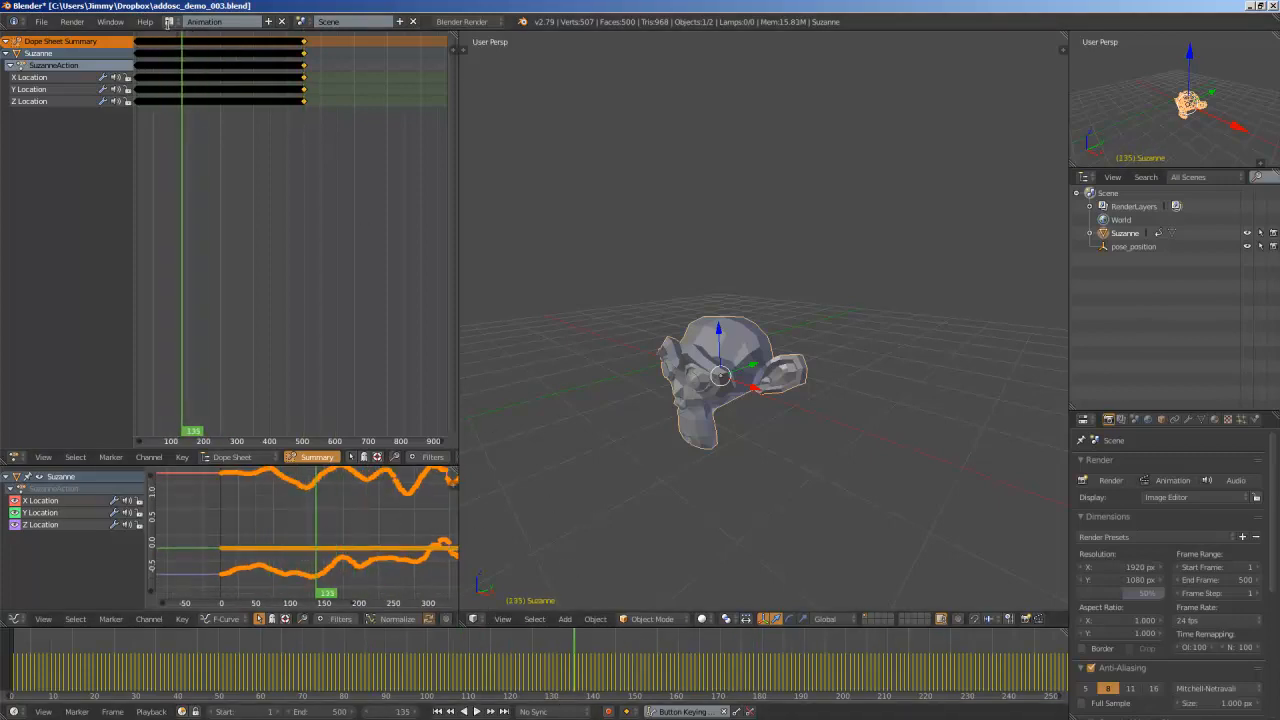
click(215, 21)
Return to the Compositing layout, uncheck Auto Execution Always, and scrub Suzanne's baked motion
click(245, 180)
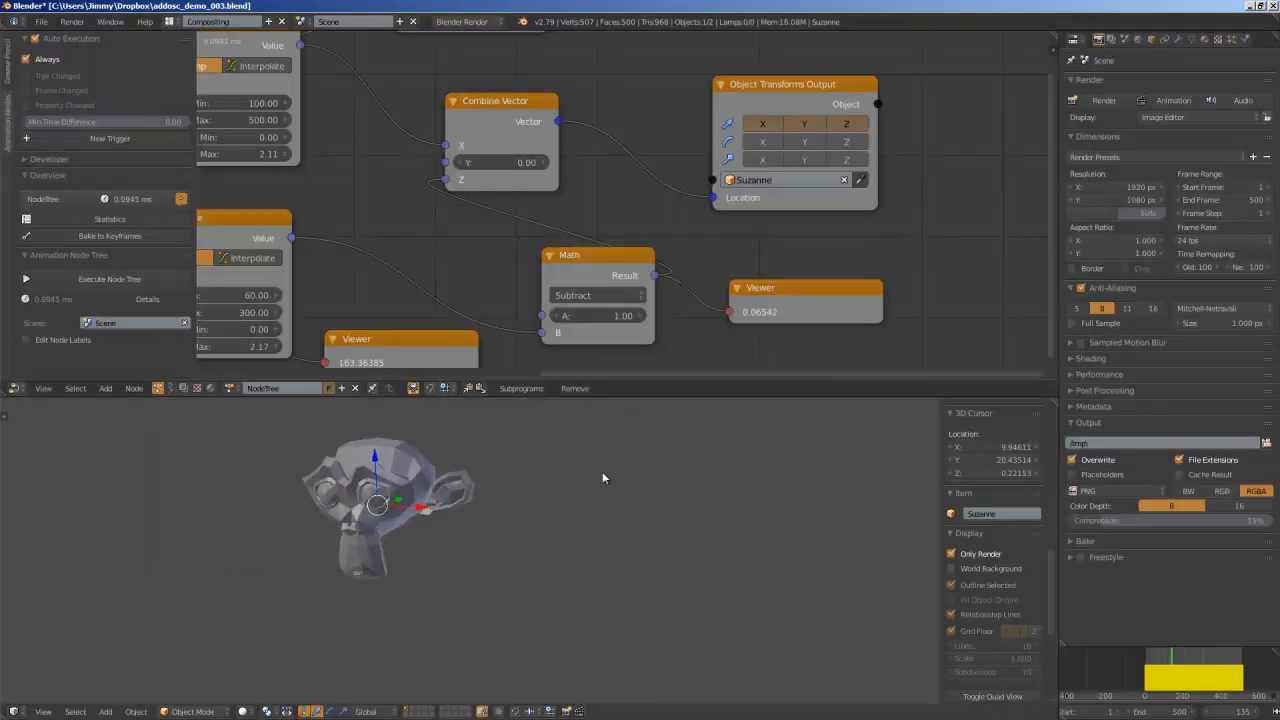
scroll(570, 454, down, 3)
scroll(570, 454, down, 2)
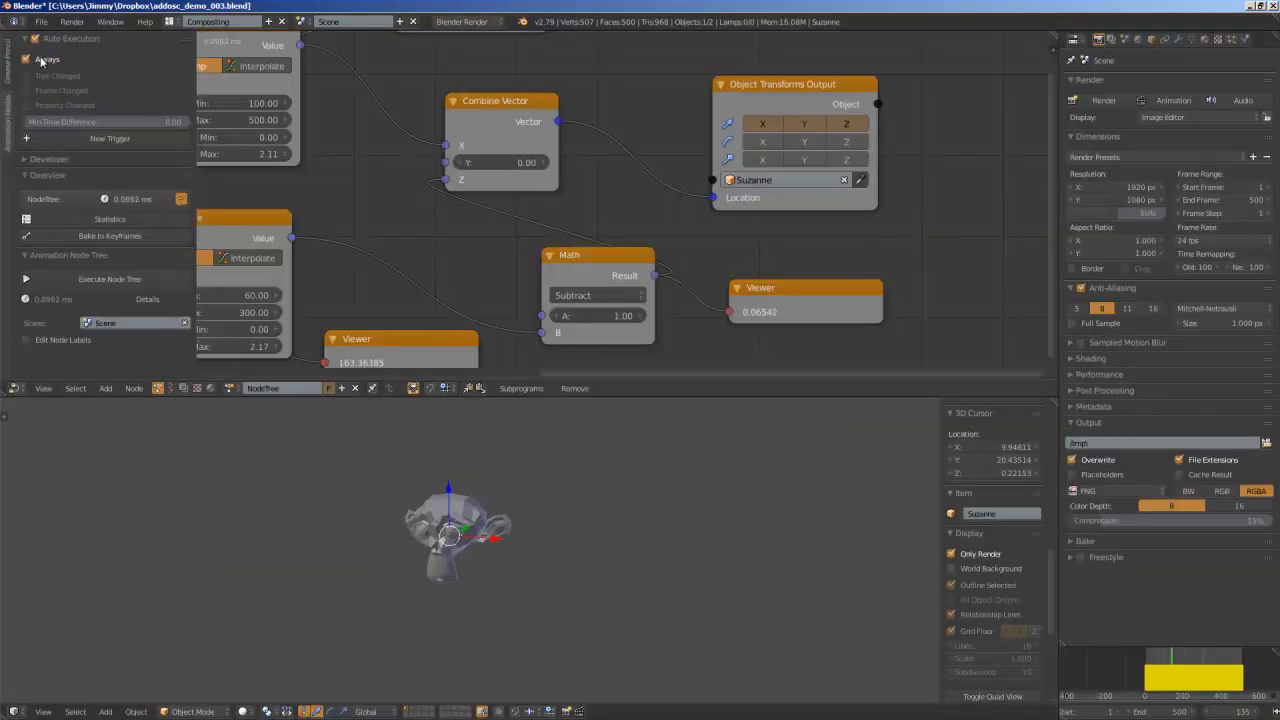
middle_drag(425, 448, 472, 422)
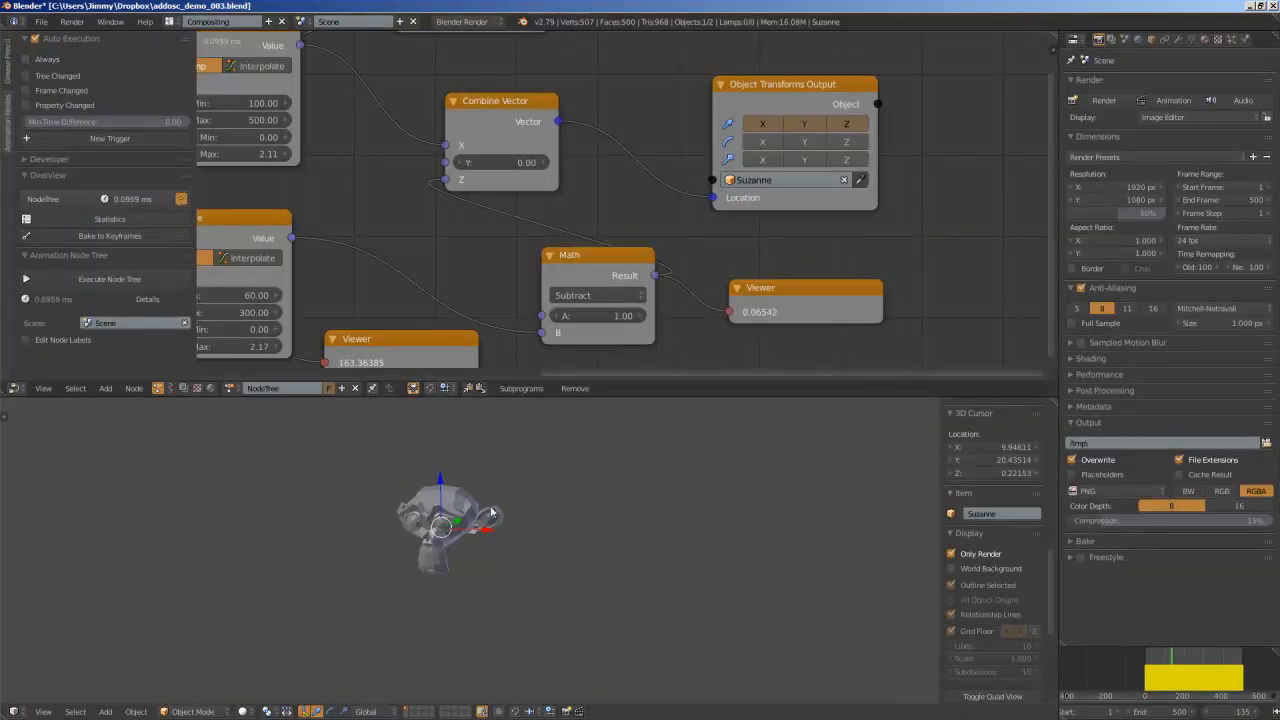
scroll(394, 284, down, 3)
middle_drag(579, 113, 603, 115)
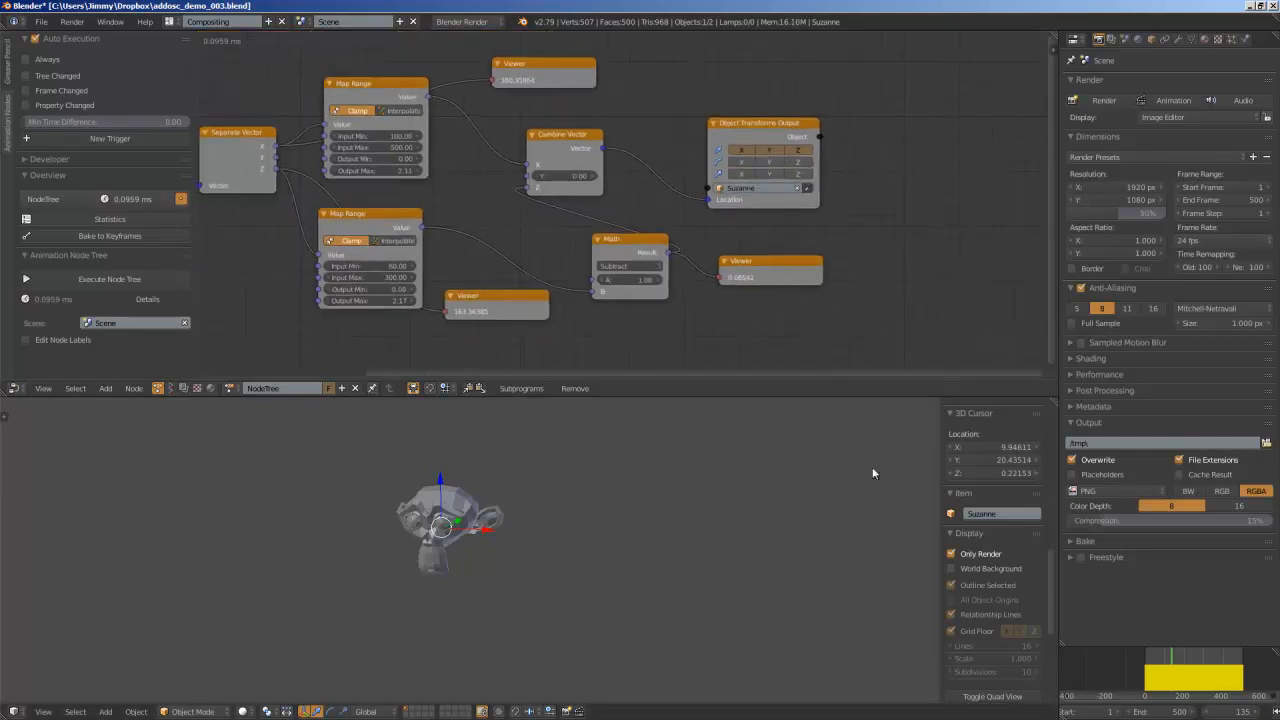
drag(1177, 674, 1207, 671)
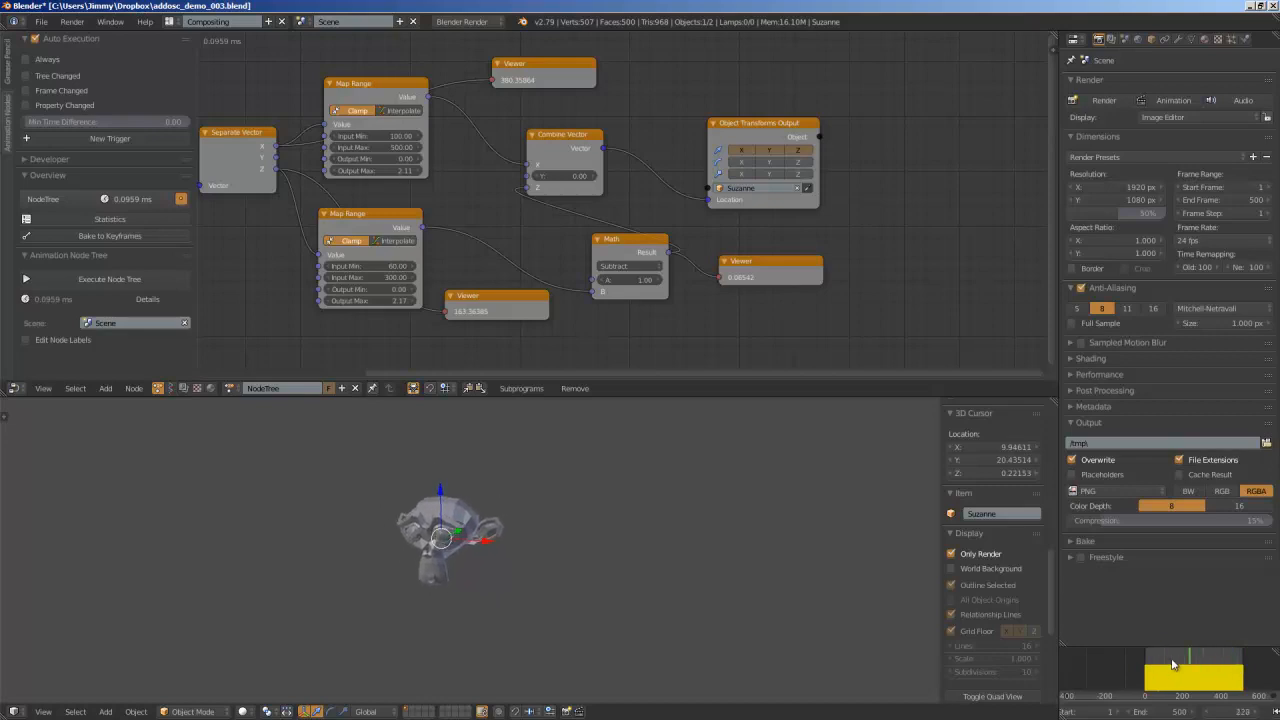
drag(1160, 670, 1210, 671)
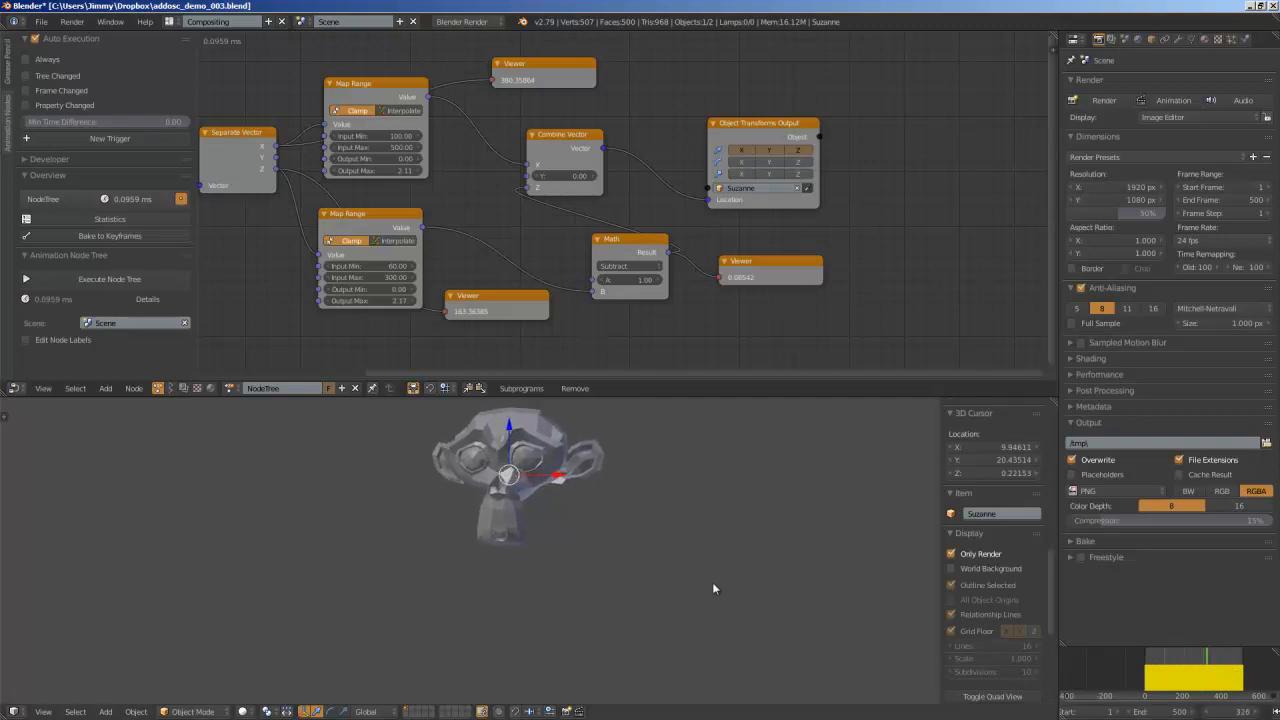
Undo Suzanne's deletion, apply Shade Smooth from the command search, and start playback with Alt+A
key(Delete)
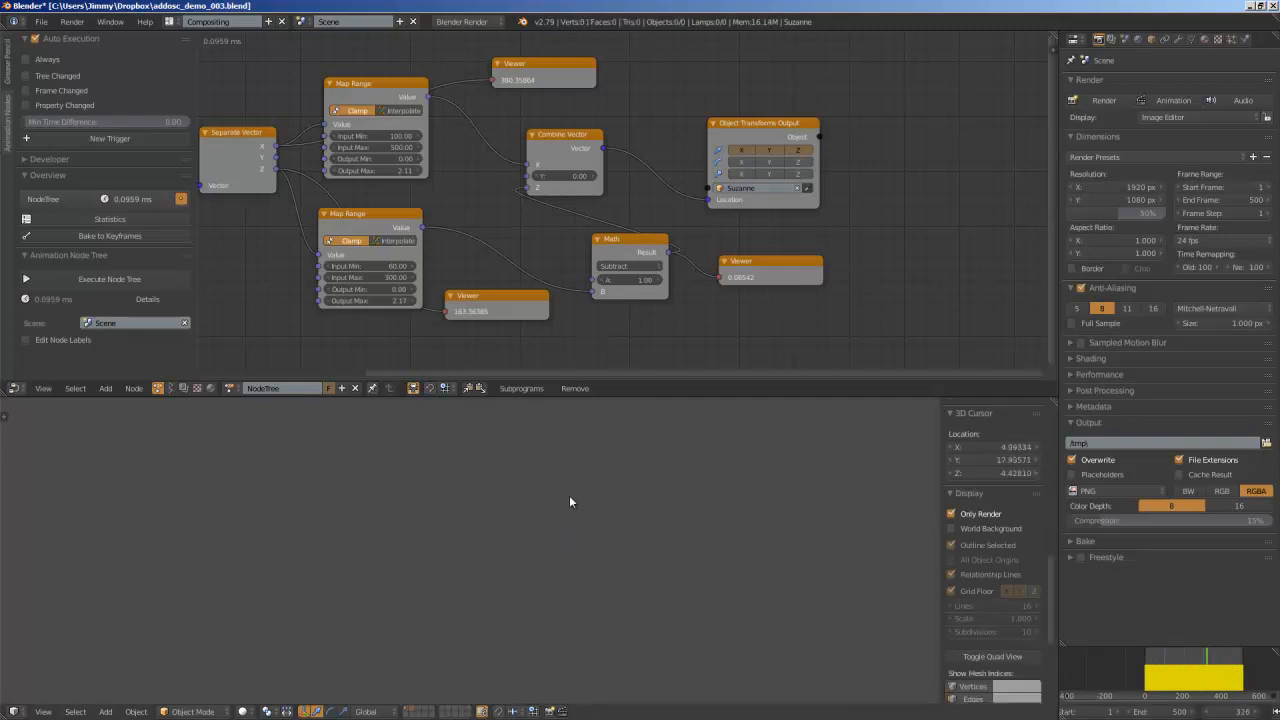
key(ctrl+z)
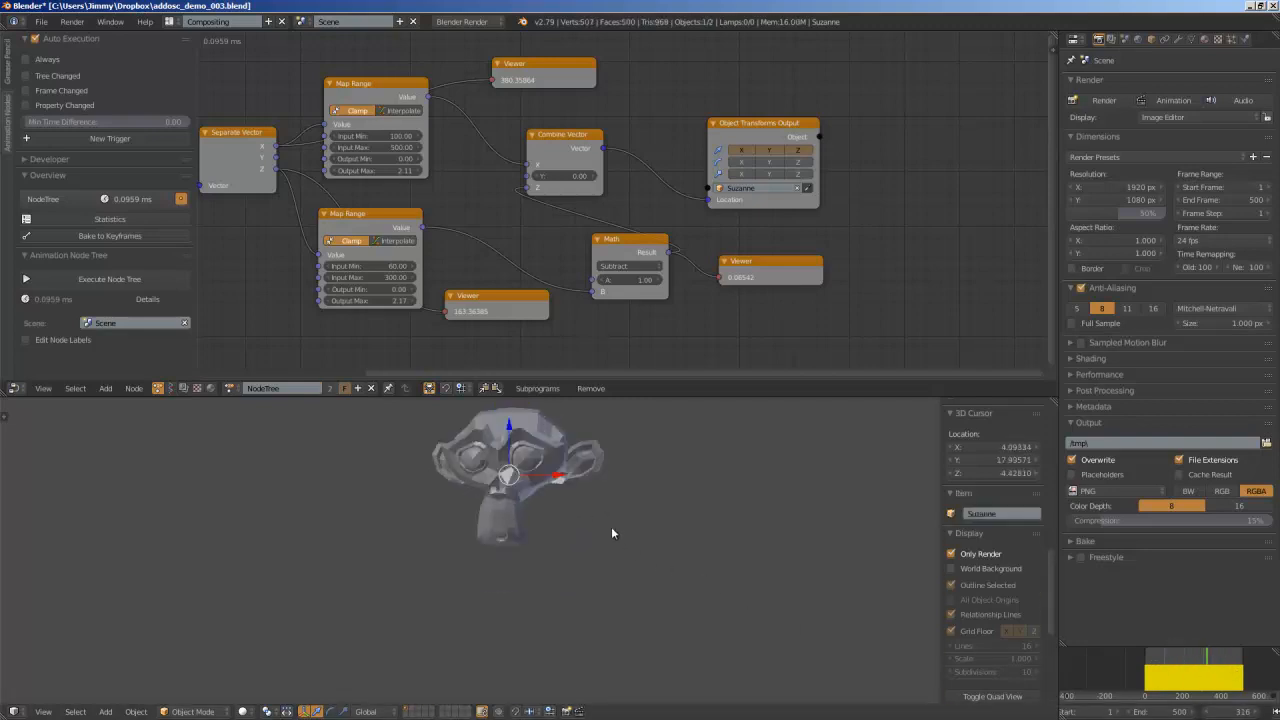
key(space)
text(smo)
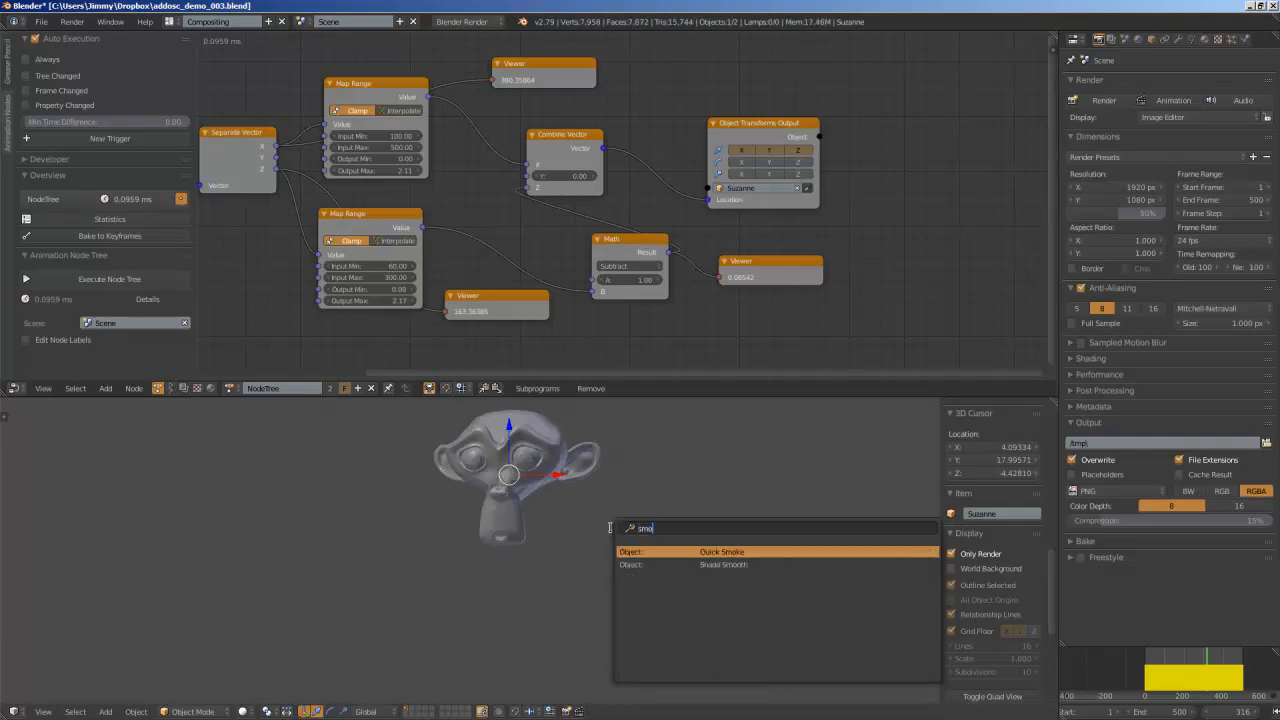
key(Down)
key(Return)
scroll(611, 526, up, 3)
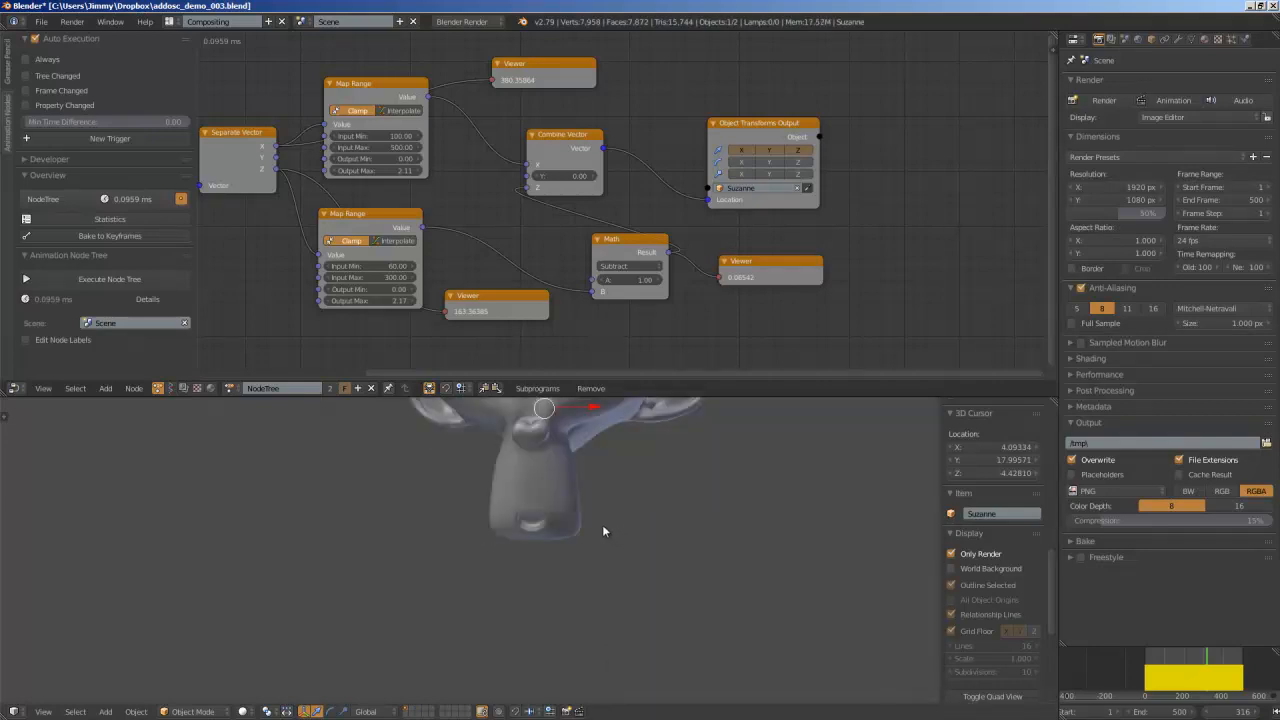
middle_drag(606, 521, 582, 584)
key(alt+a)
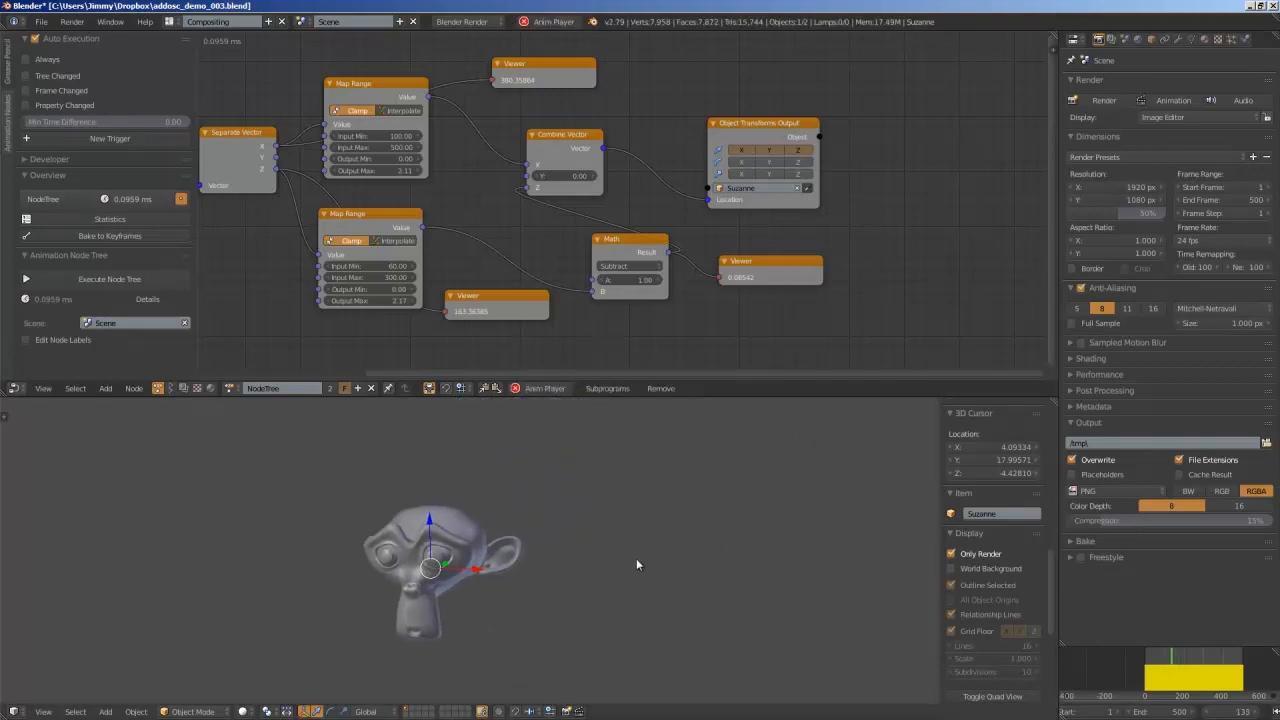
Maximize the 3D viewport with Ctrl+Up while the animation plays
key(ctrl+Up)
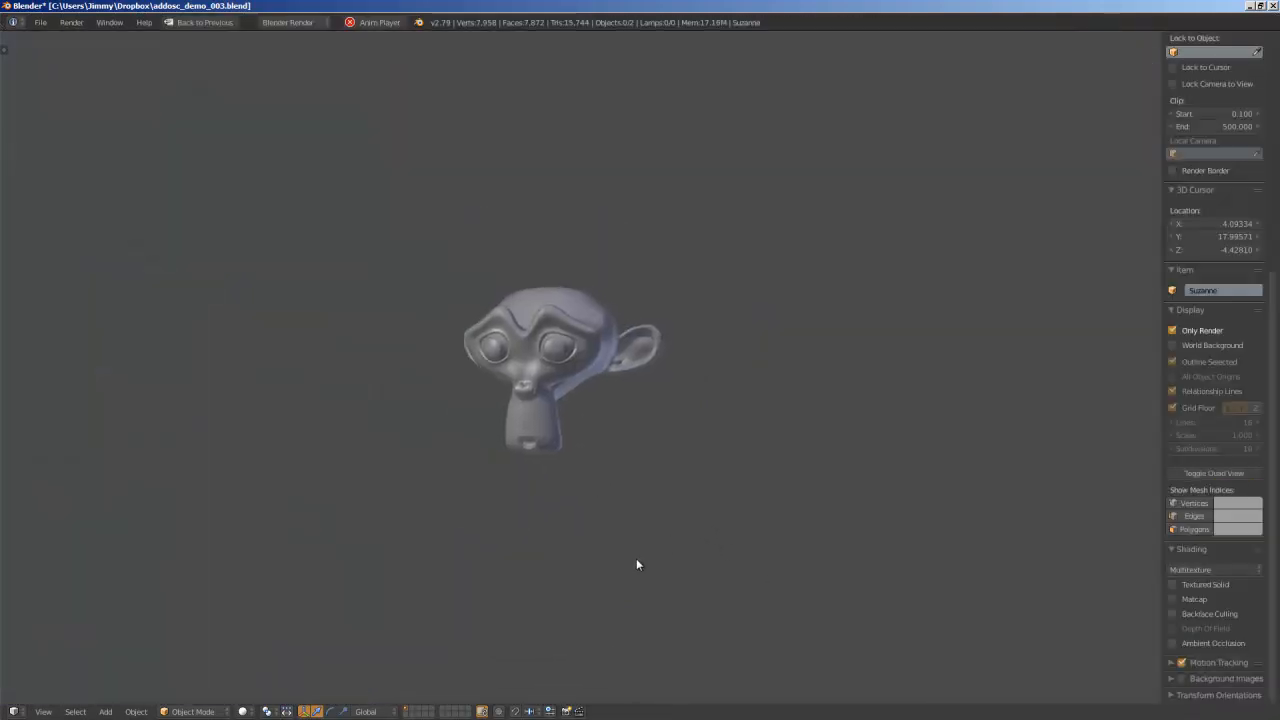